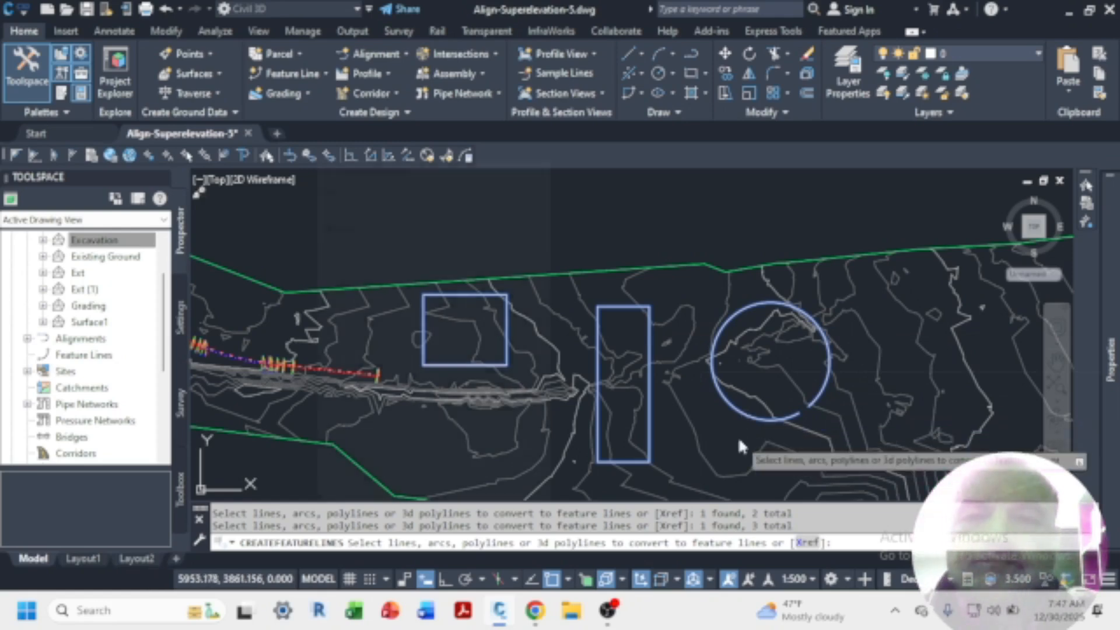
Step: Convert the selected square, rectangle and circle to feature lines in a new site named abc, assigning elevation 60 m
key(Return)
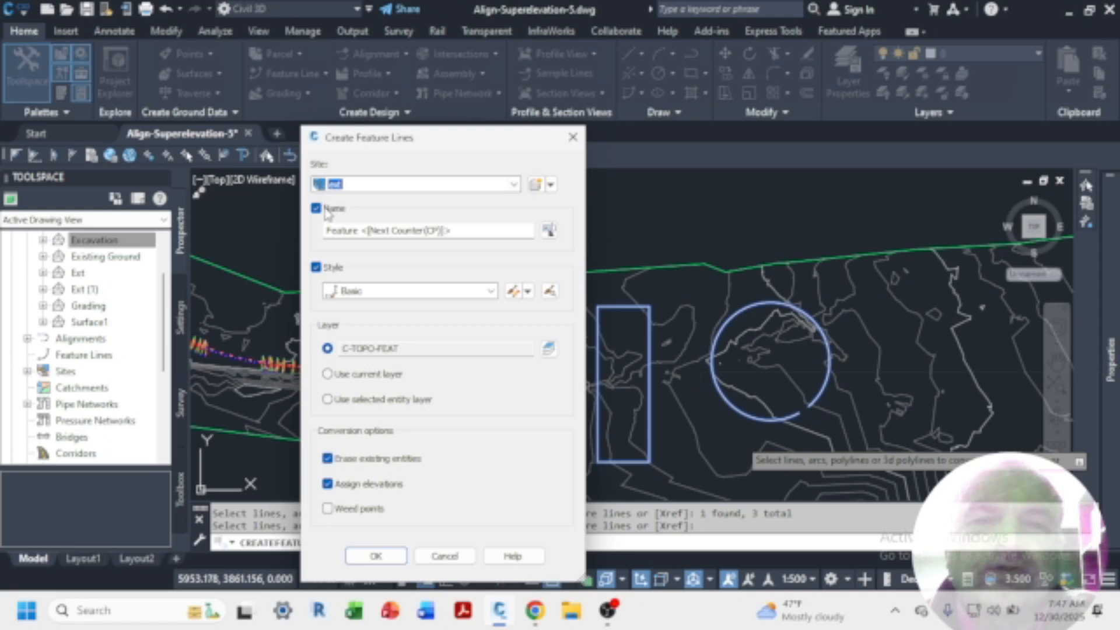
click(535, 193)
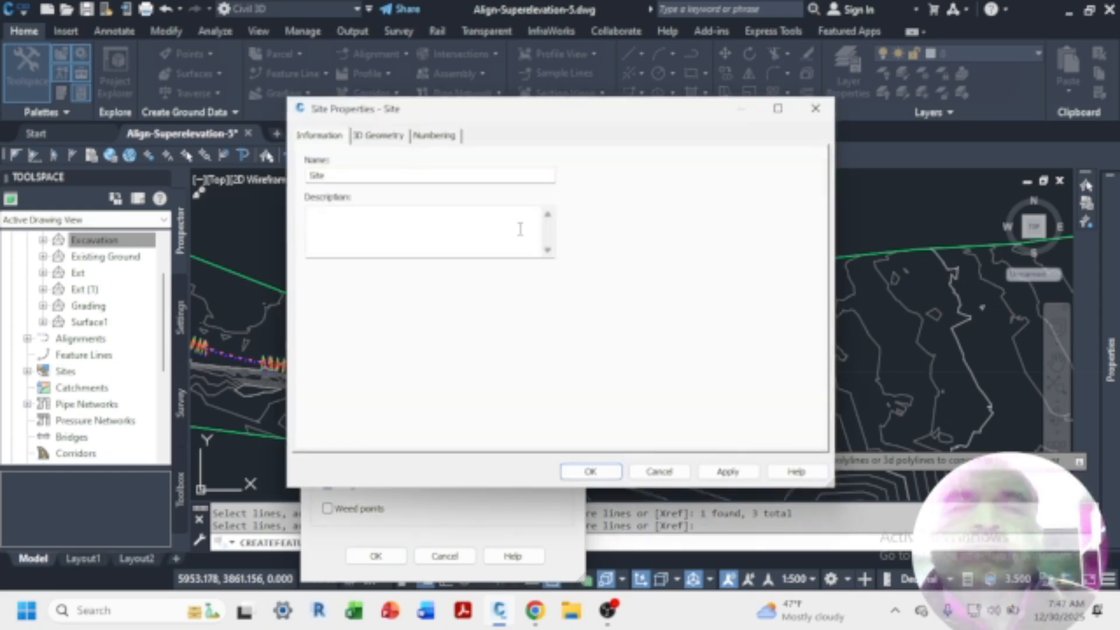
double_click(340, 175)
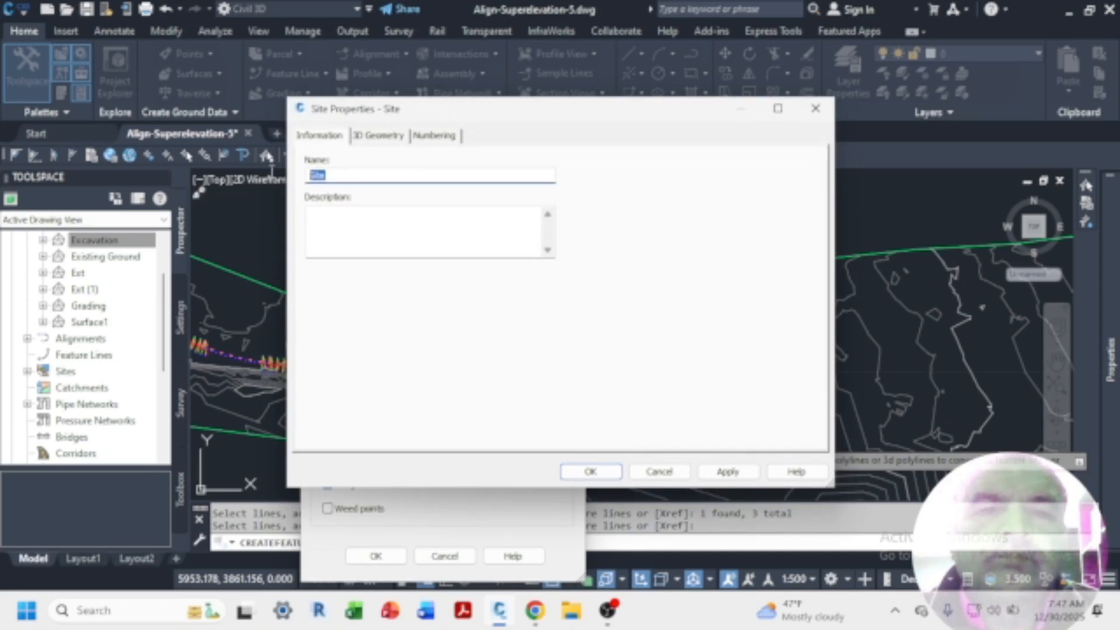
text(abc)
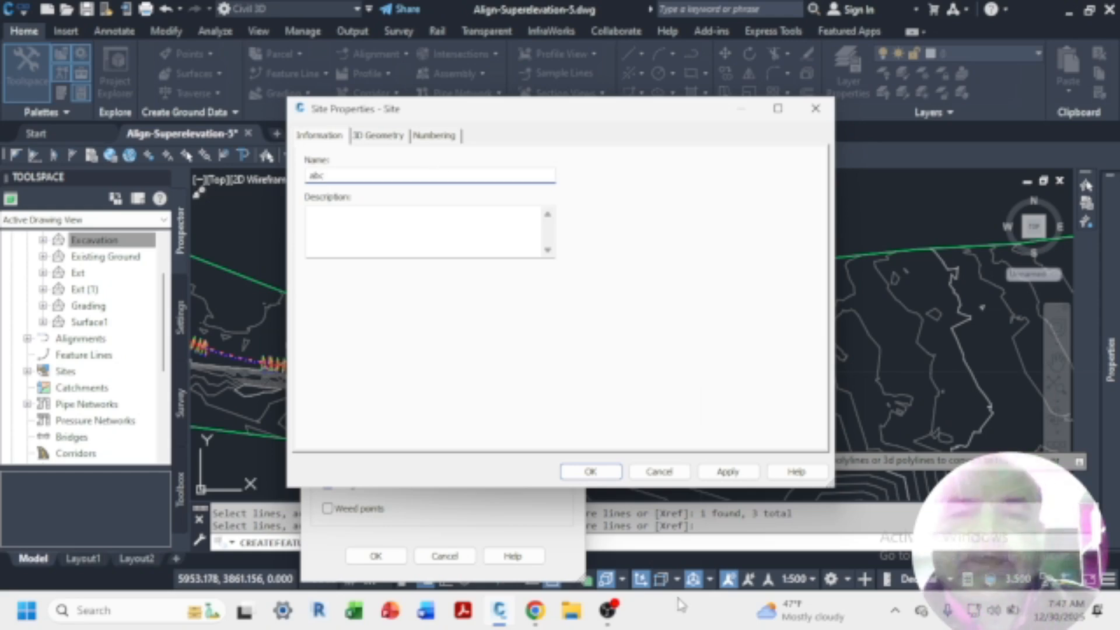
click(729, 474)
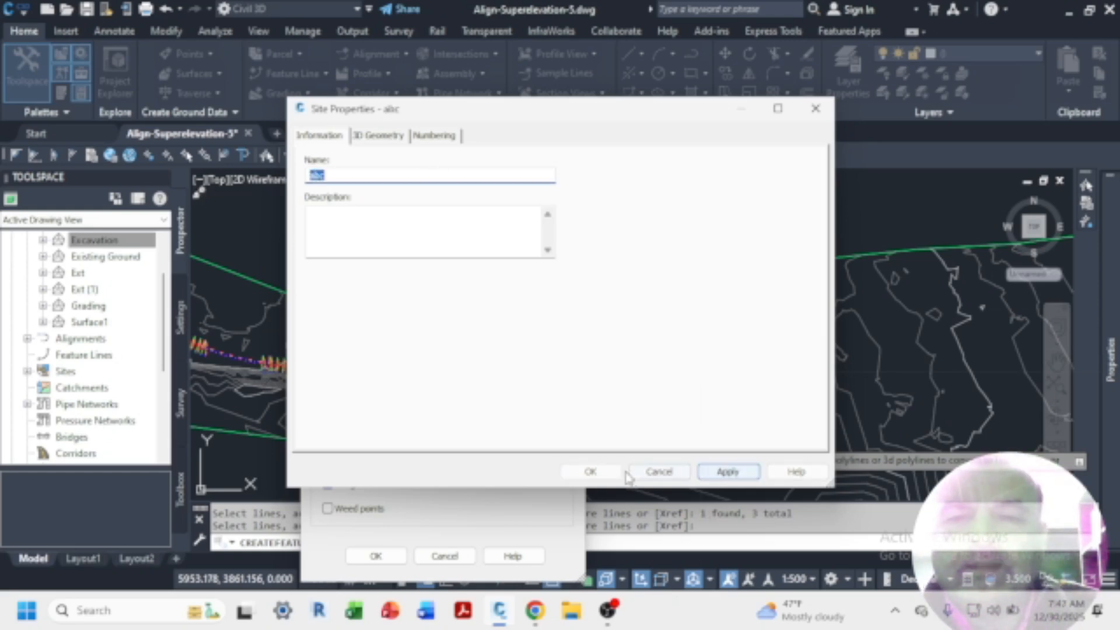
click(603, 475)
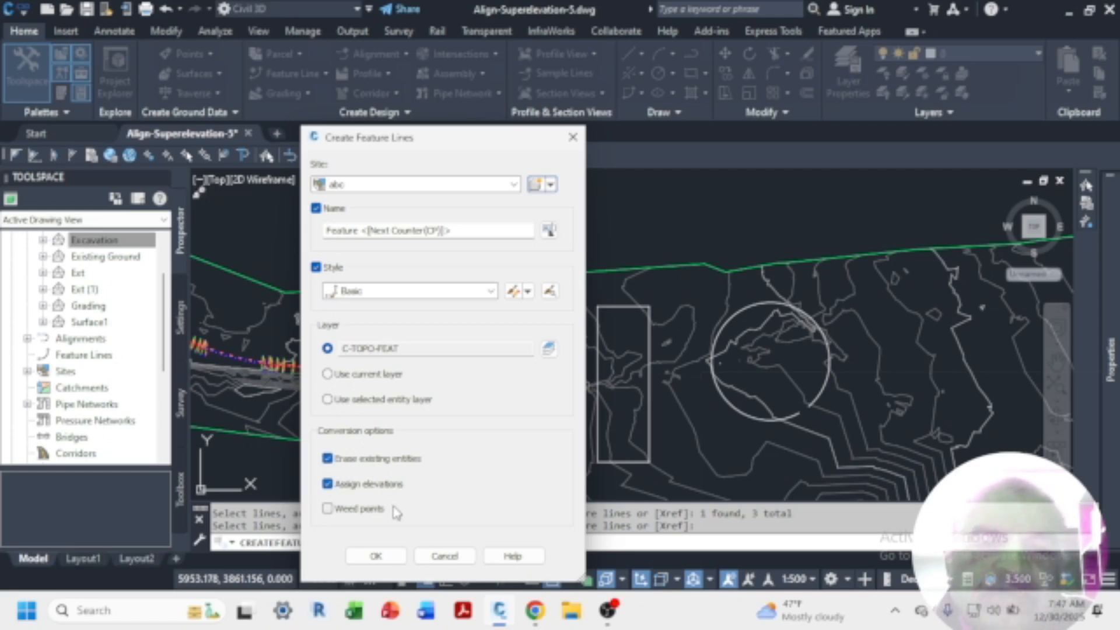
click(376, 556)
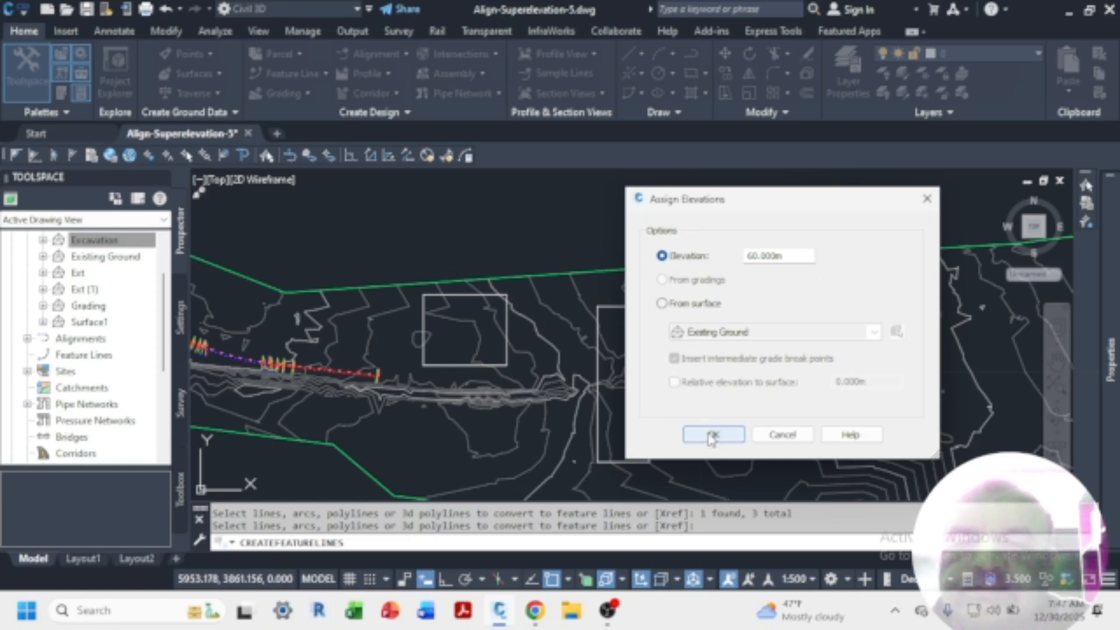
click(712, 436)
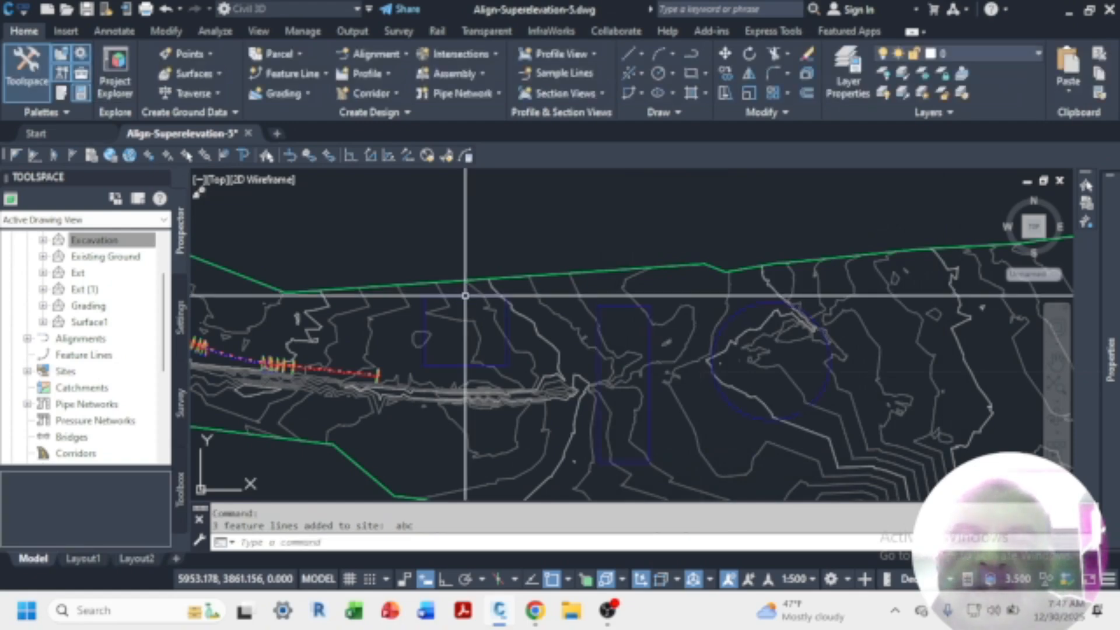
Step: Inspect the point elevations and grades of the square feature line in the Elevation Editor, and deselect it
scroll(481, 313, down, 5)
scroll(537, 287, up, 4)
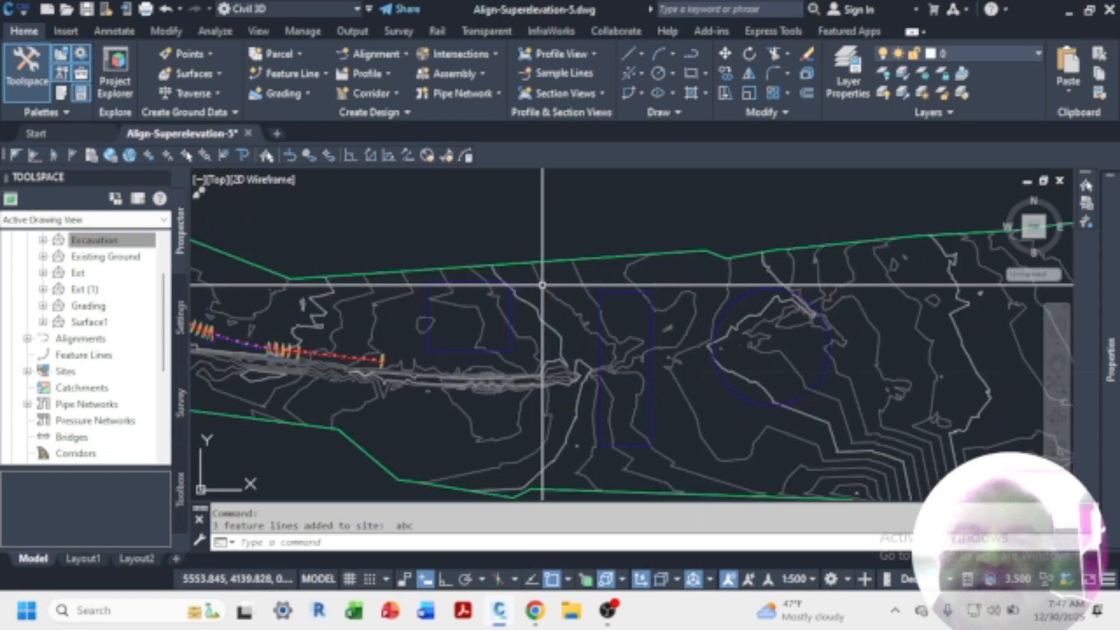
scroll(537, 287, down, 2)
scroll(537, 287, up, 3)
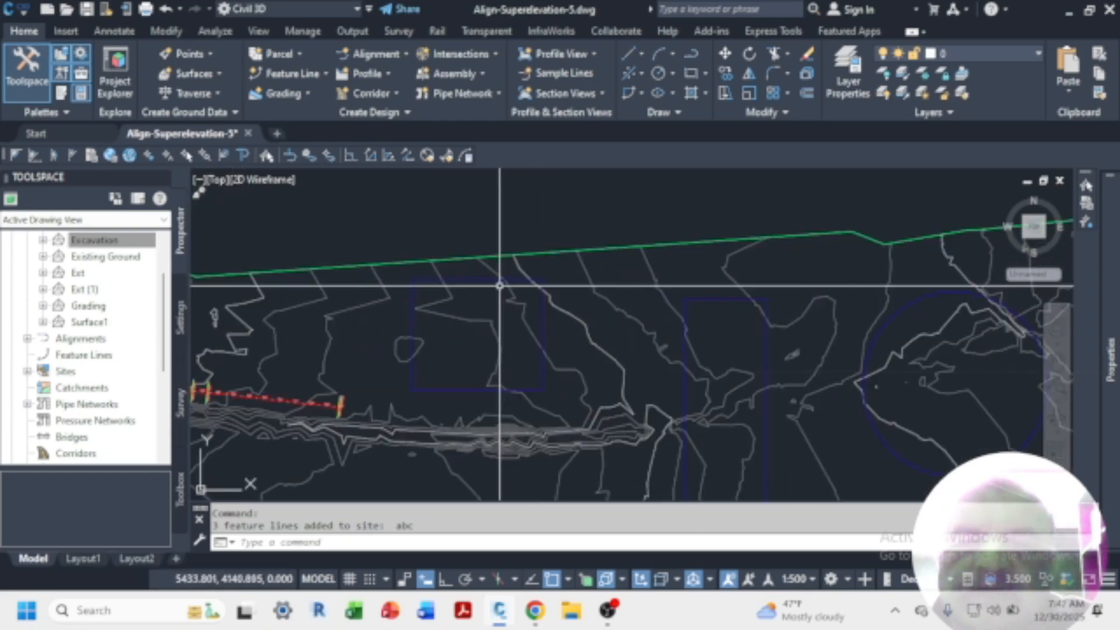
click(485, 282)
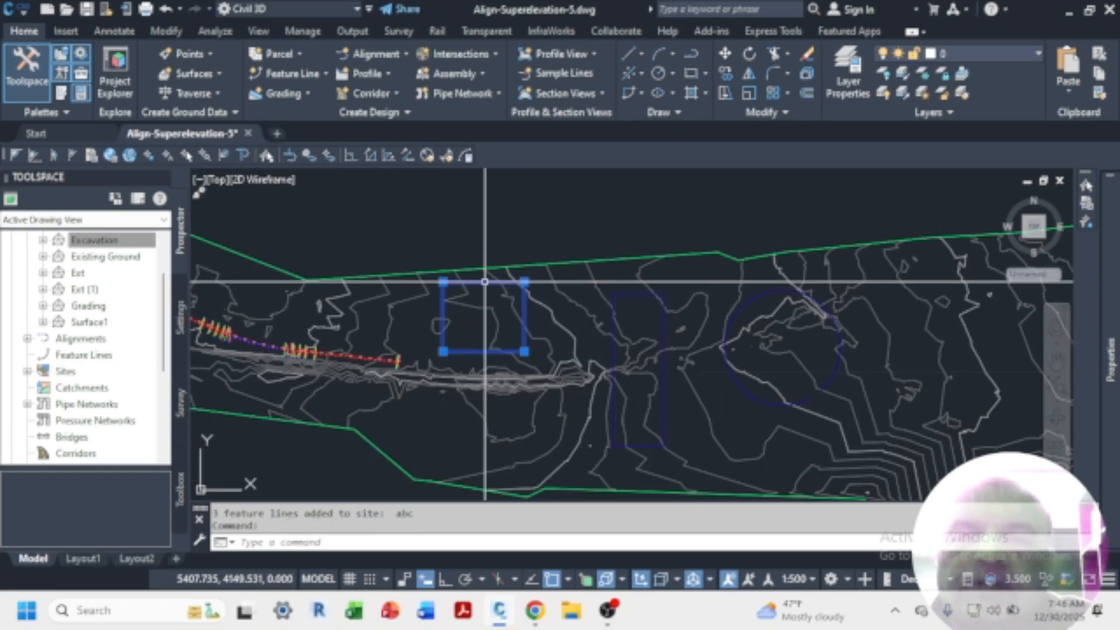
key(ctrl+1)
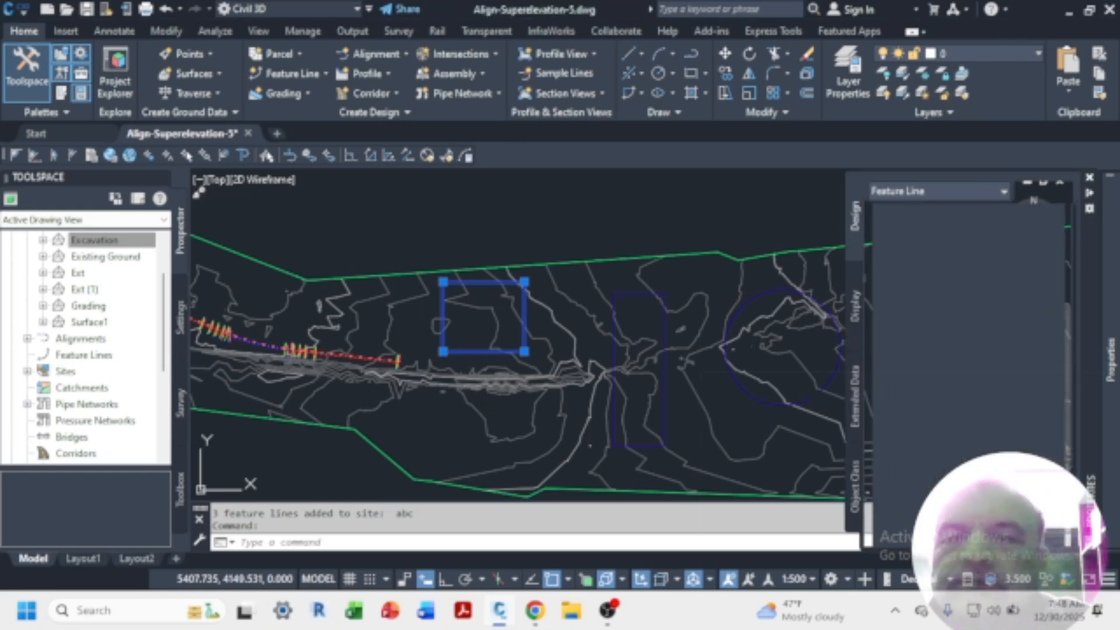
key(ctrl+1)
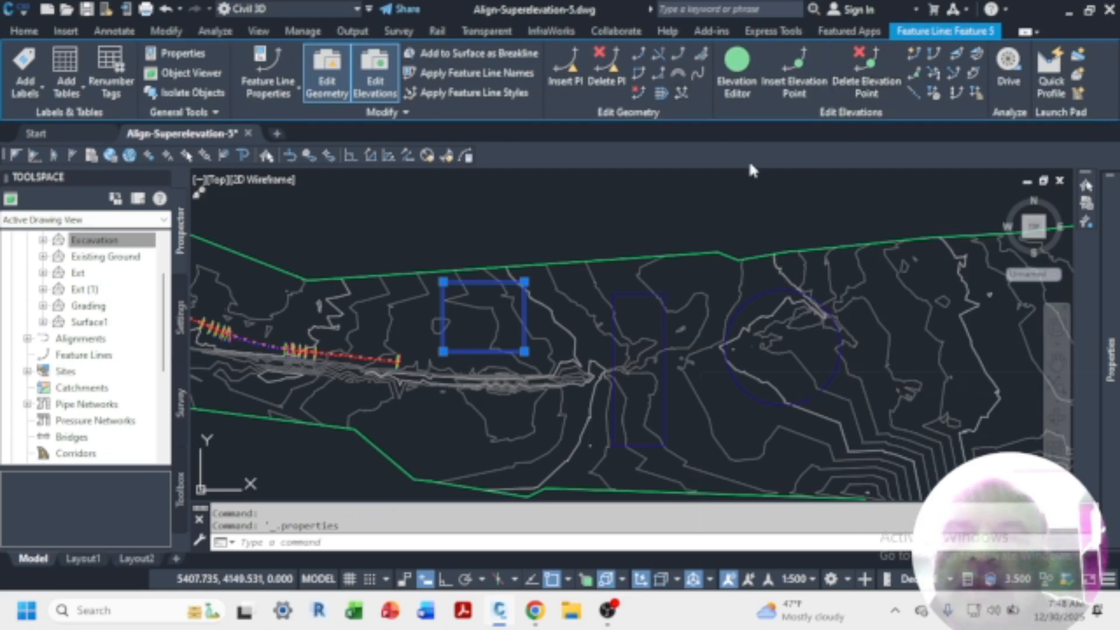
click(738, 84)
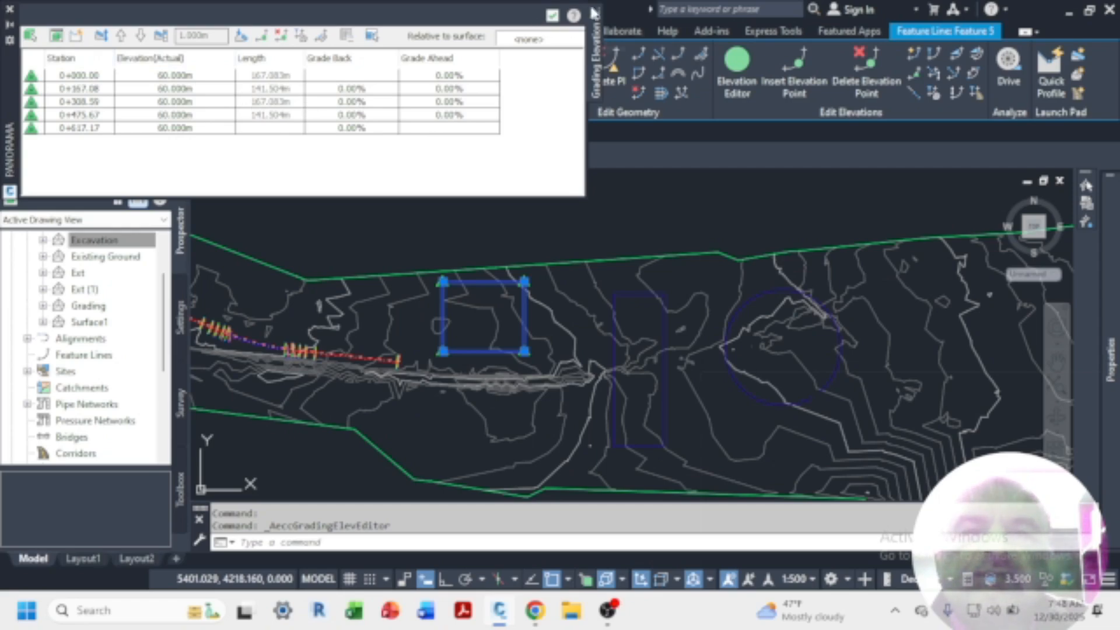
click(553, 16)
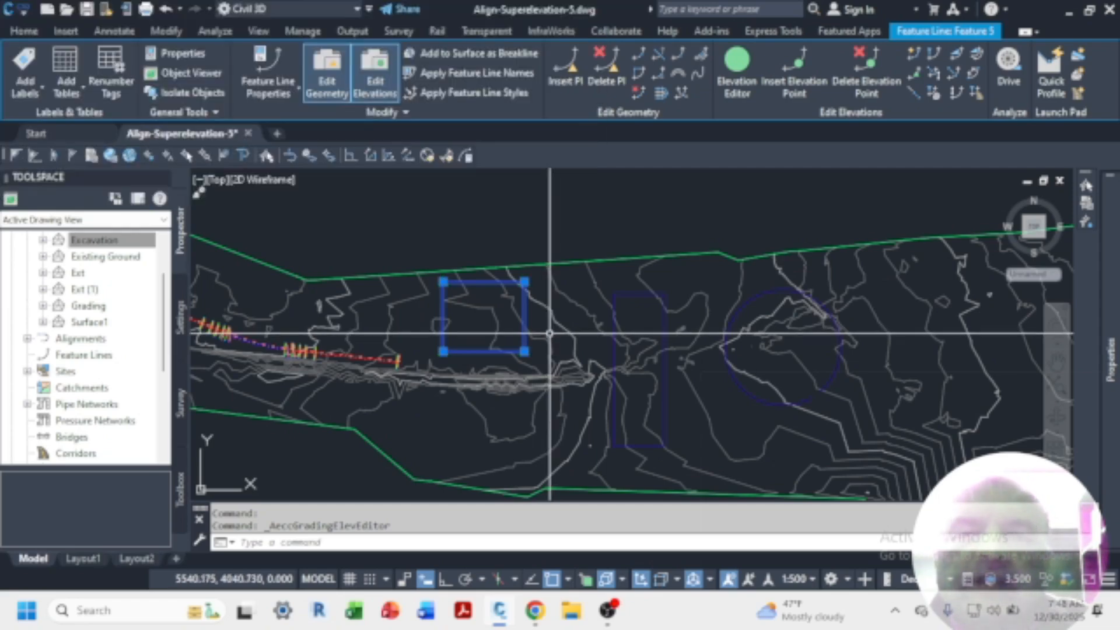
scroll(600, 308, down, 4)
scroll(633, 325, up, 2)
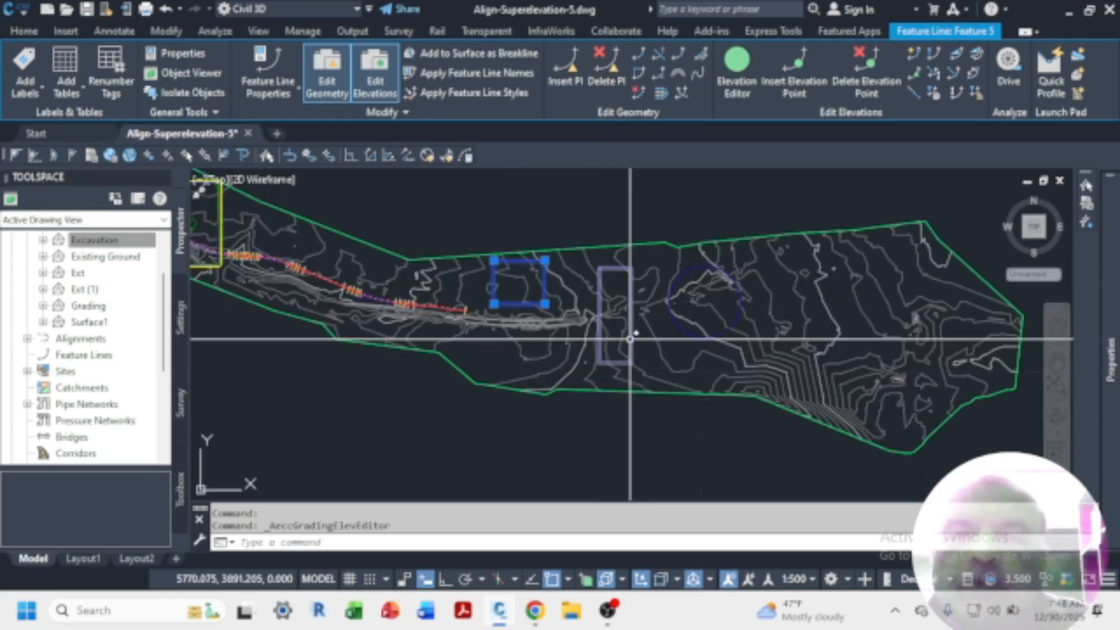
scroll(569, 319, down, 2)
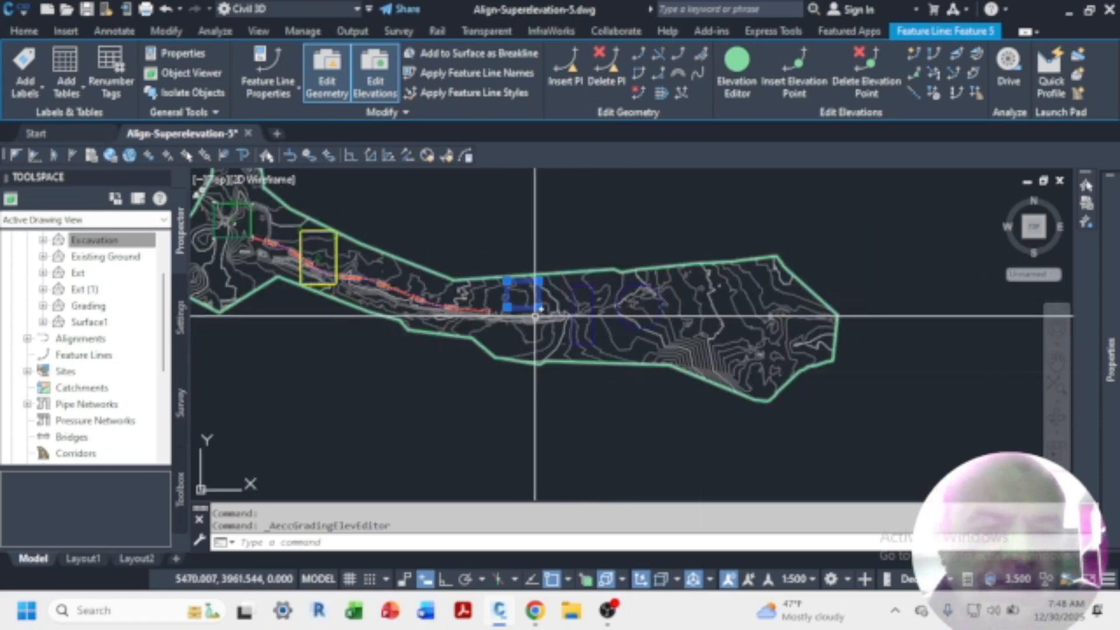
key(Escape)
scroll(530, 303, up, 2)
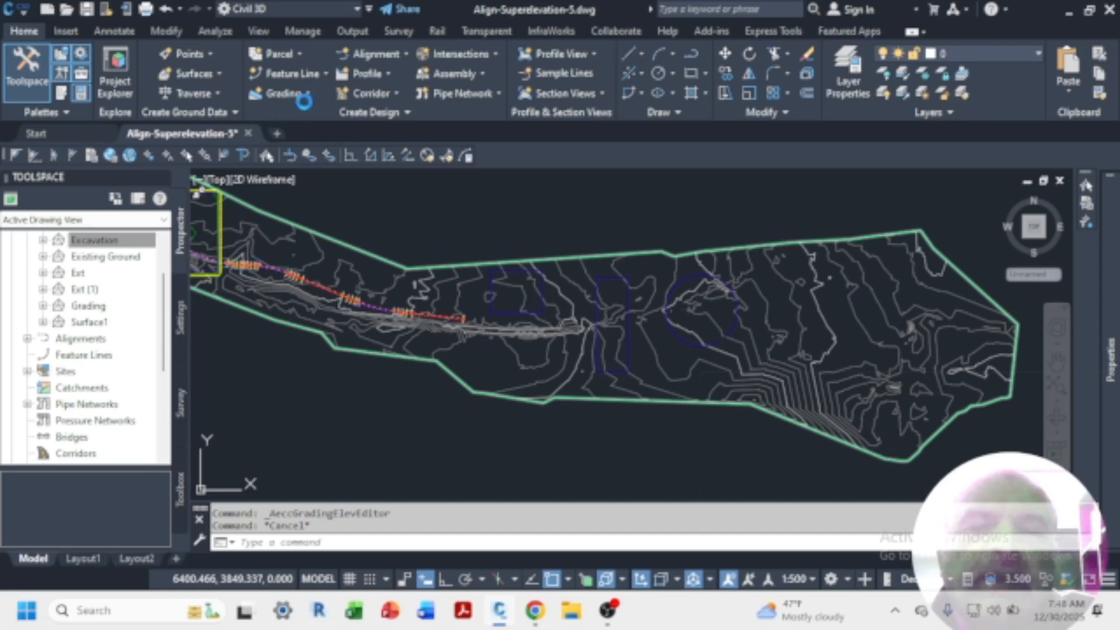
key(ctrl+3)
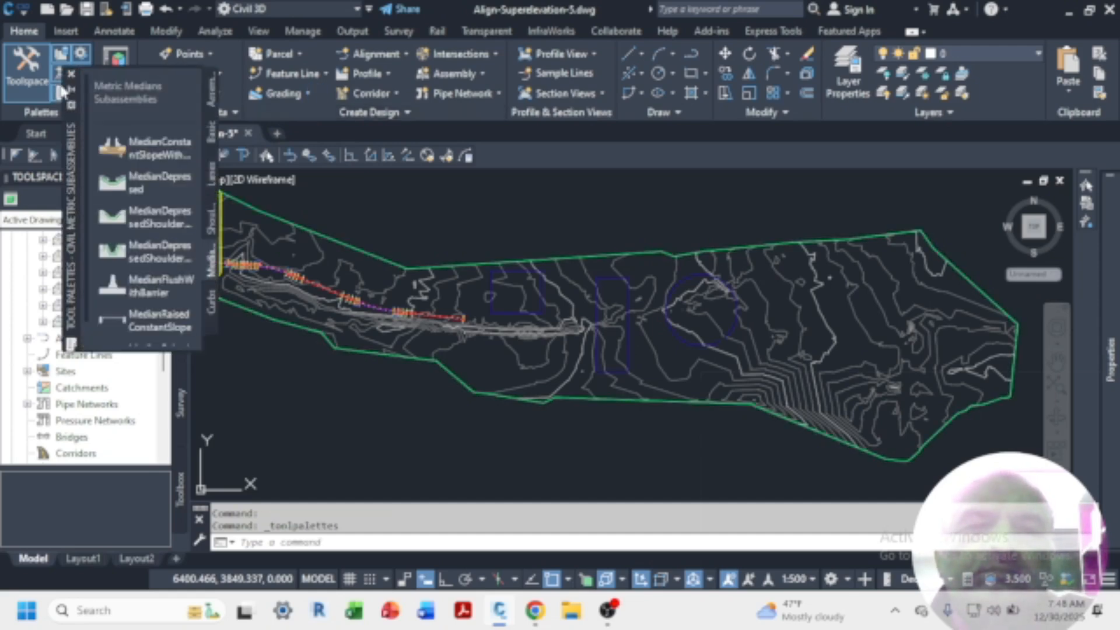
click(71, 74)
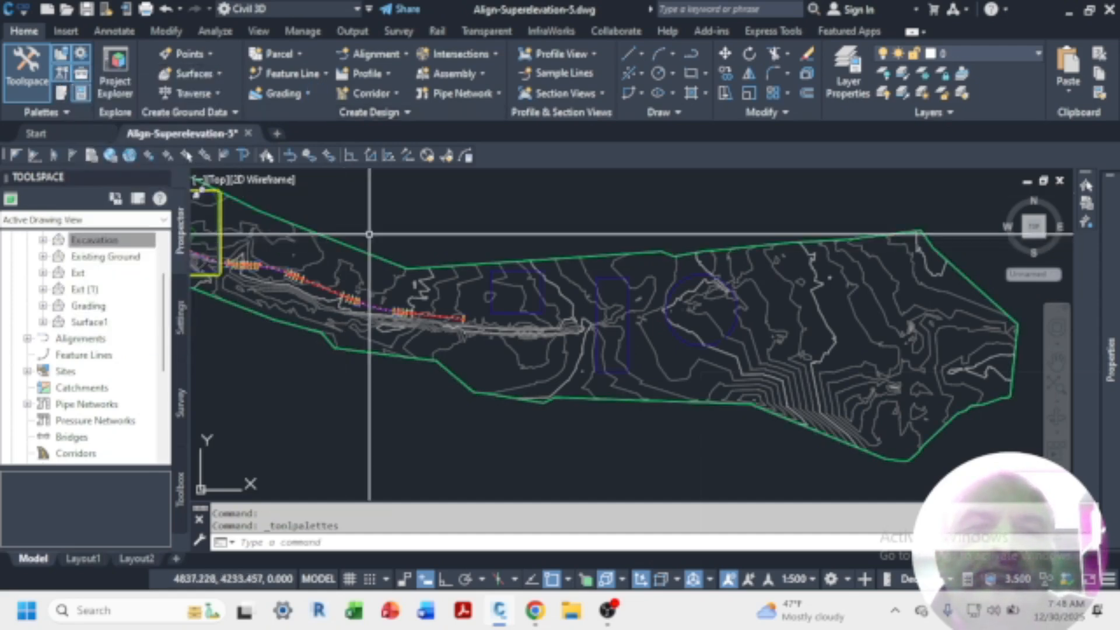
Step: Open the Grading Creation Tools and bring up the grading group selection for site abc
click(310, 95)
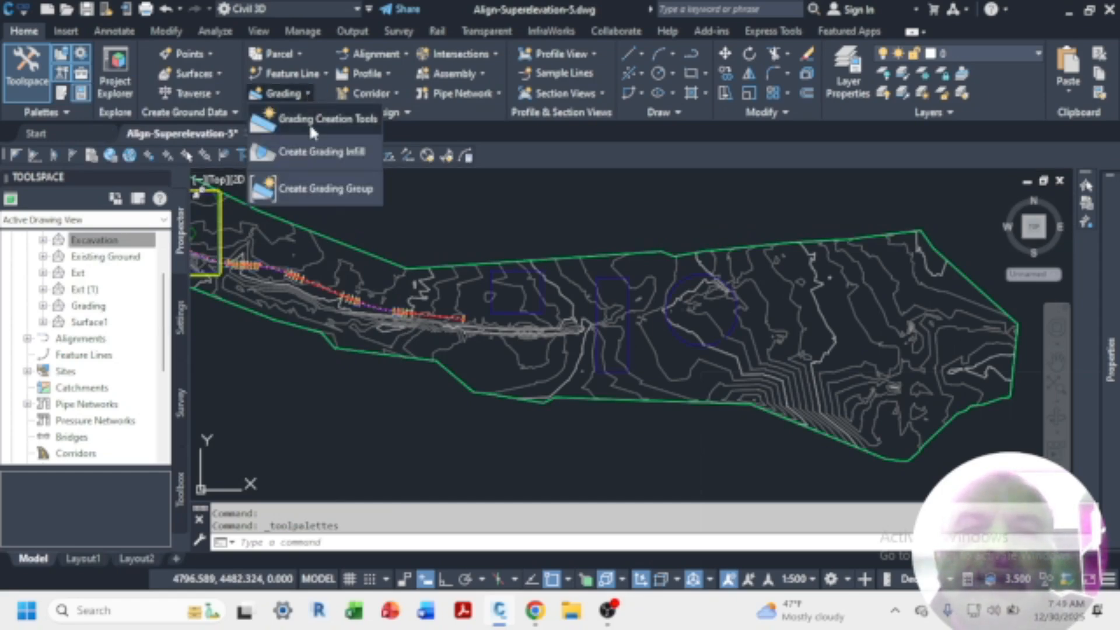
click(316, 119)
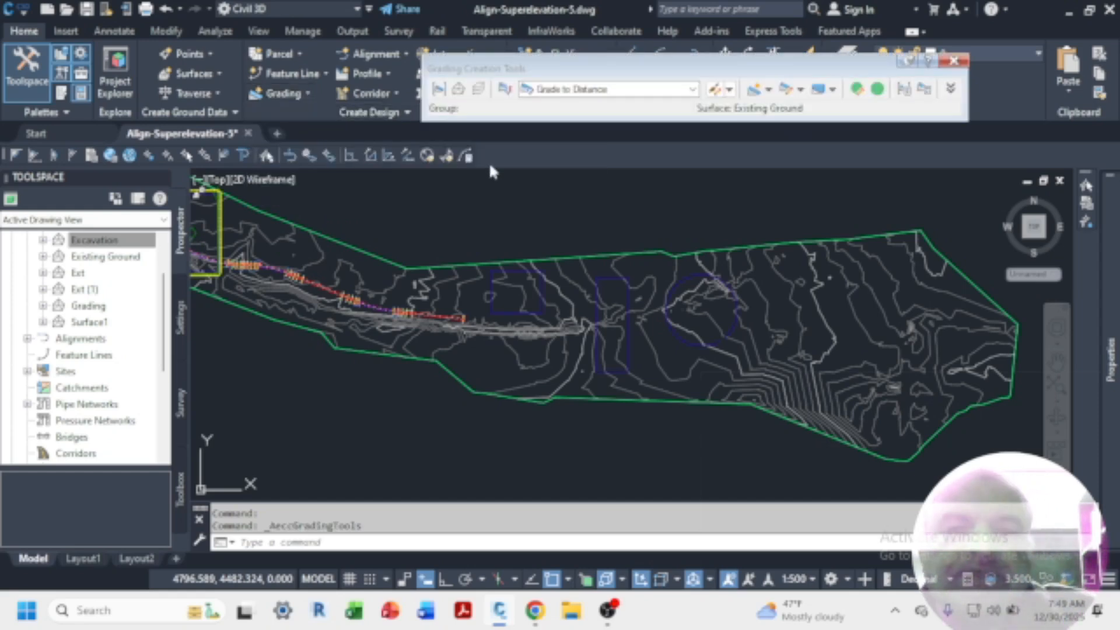
click(439, 88)
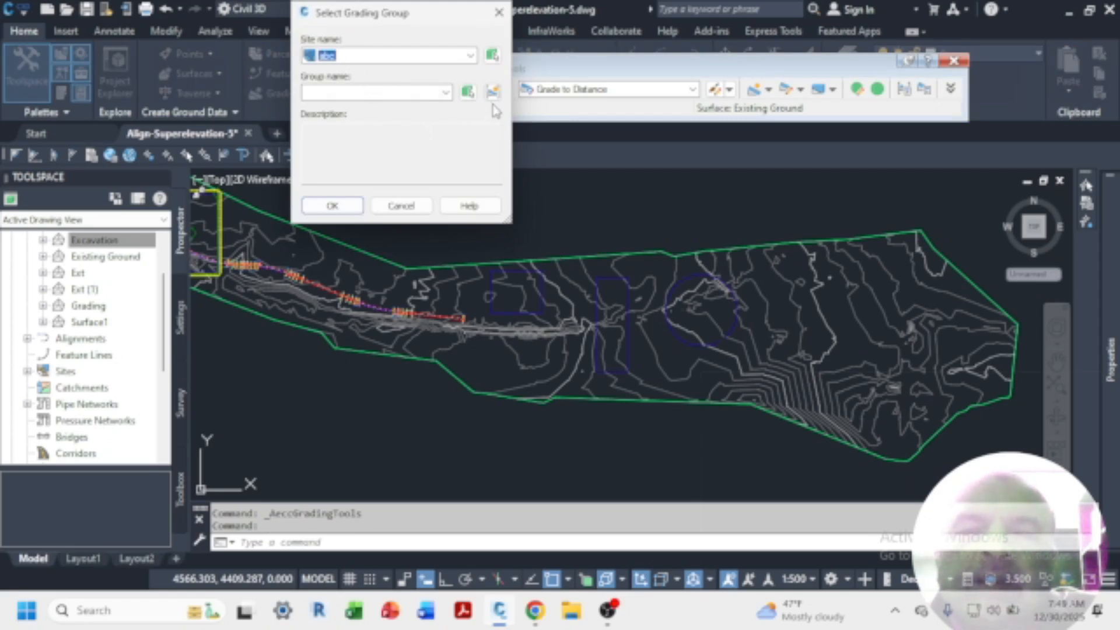
click(467, 91)
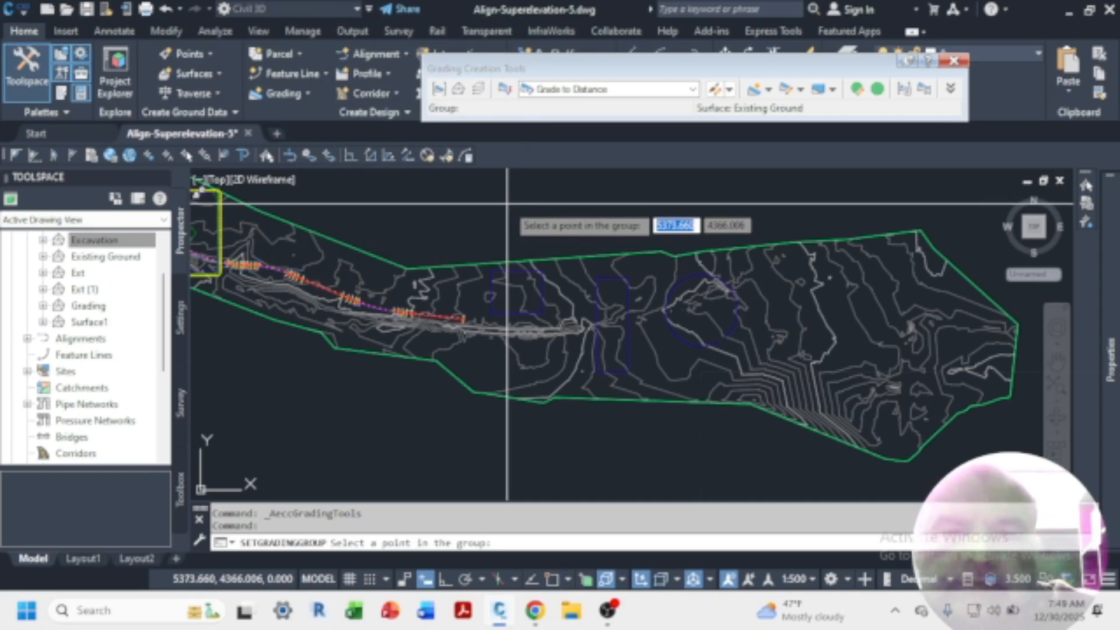
key(Escape)
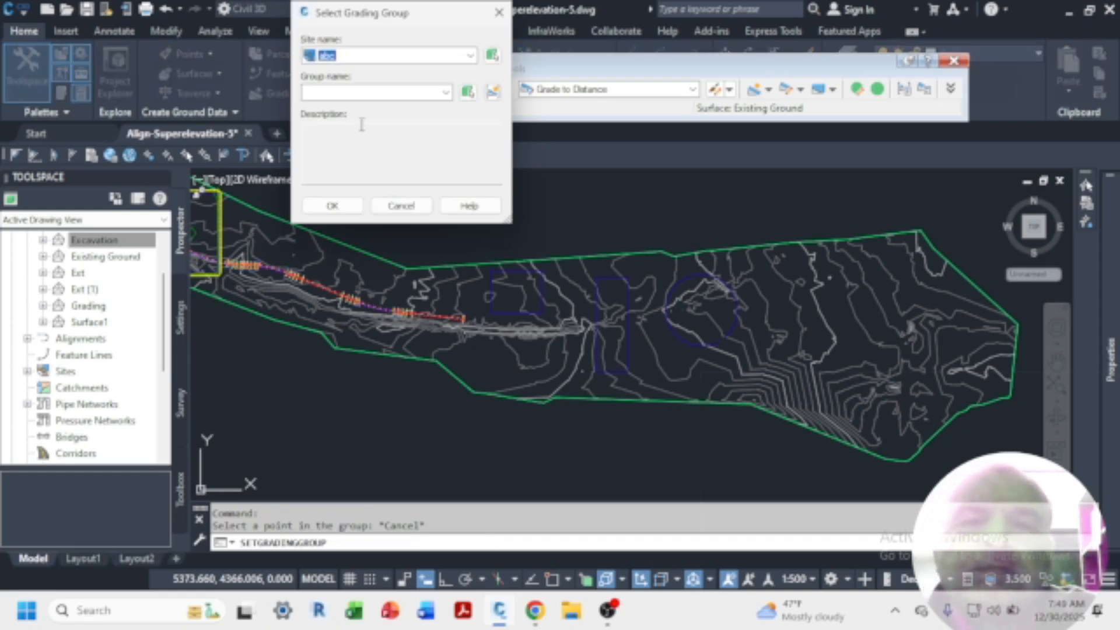
click(333, 206)
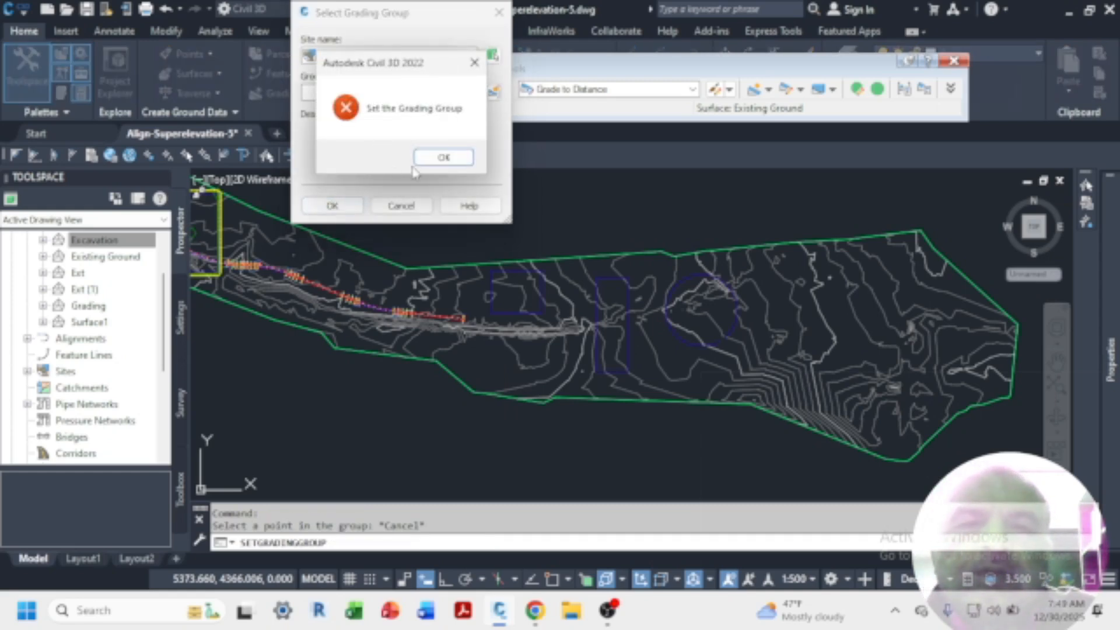
click(450, 158)
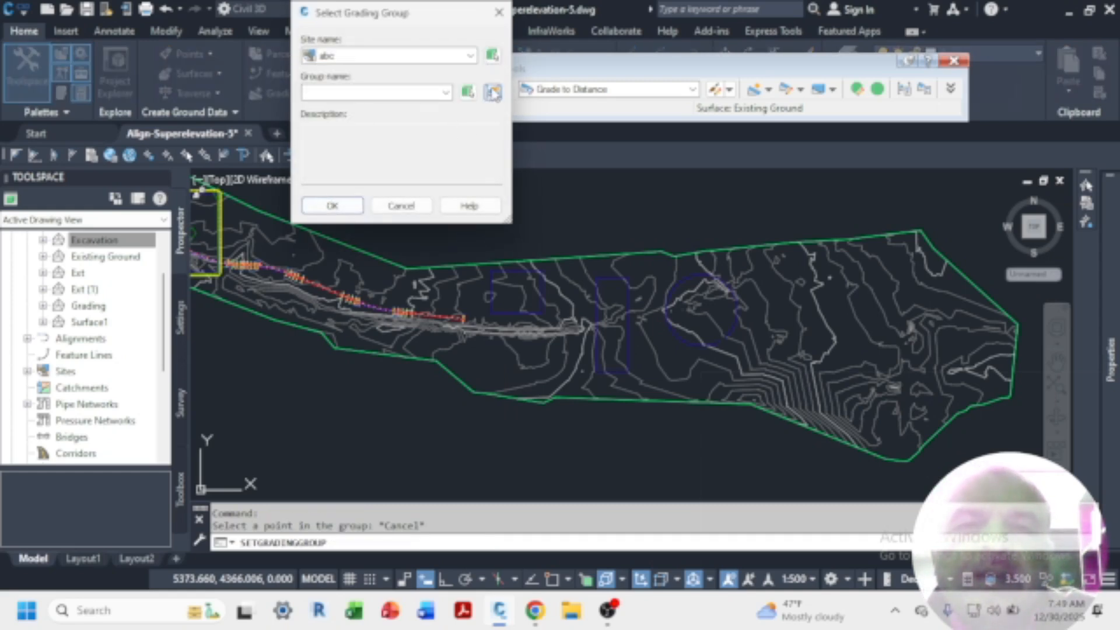
Step: Set up a new grading group named abc with Existing Ground as volume base surface and surface style Contours 1m and 5m (Design)
click(468, 92)
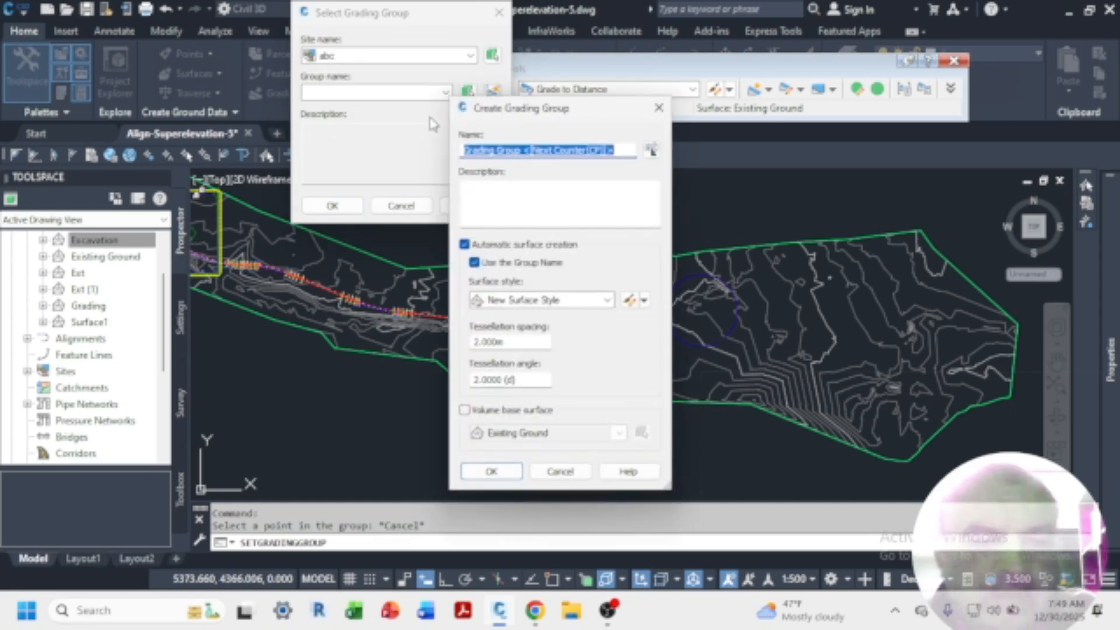
text(abi)
key(BackSpace)
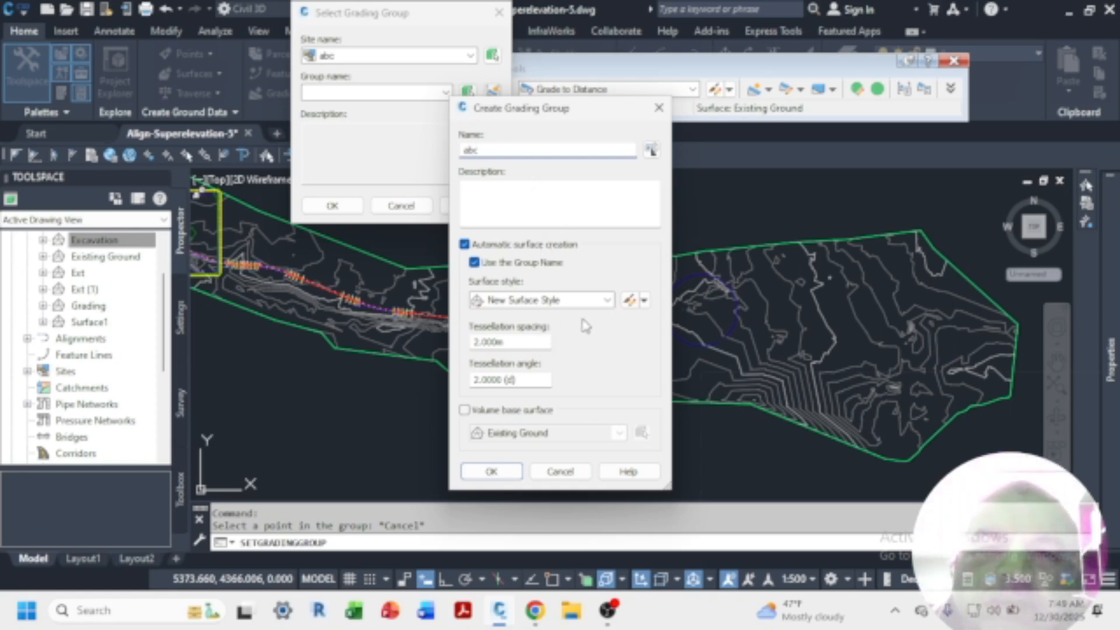
click(465, 410)
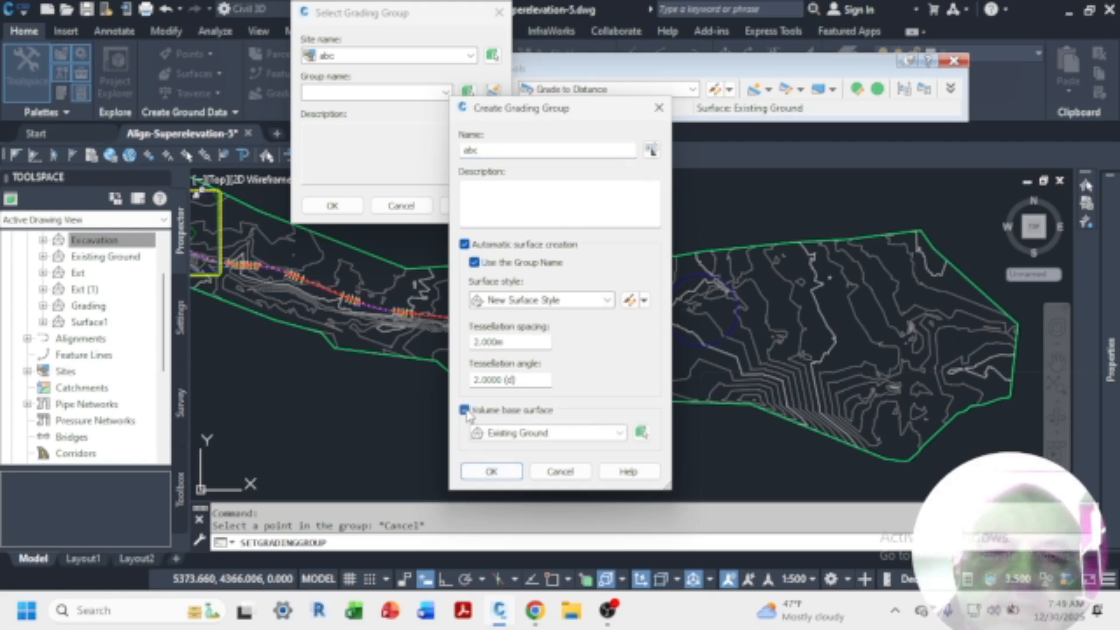
click(609, 300)
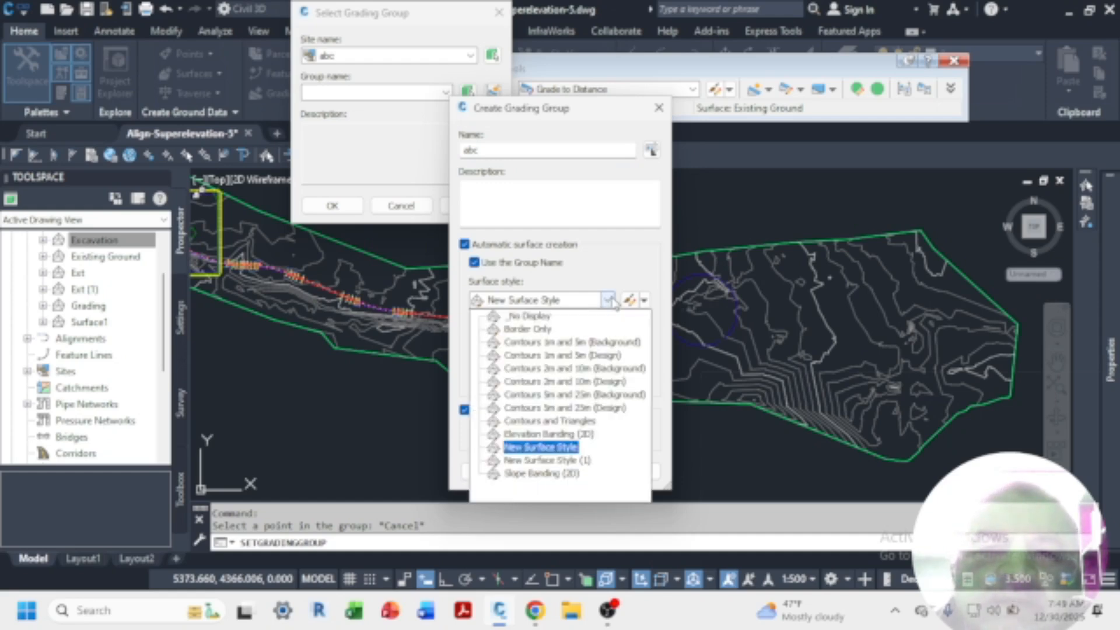
click(565, 355)
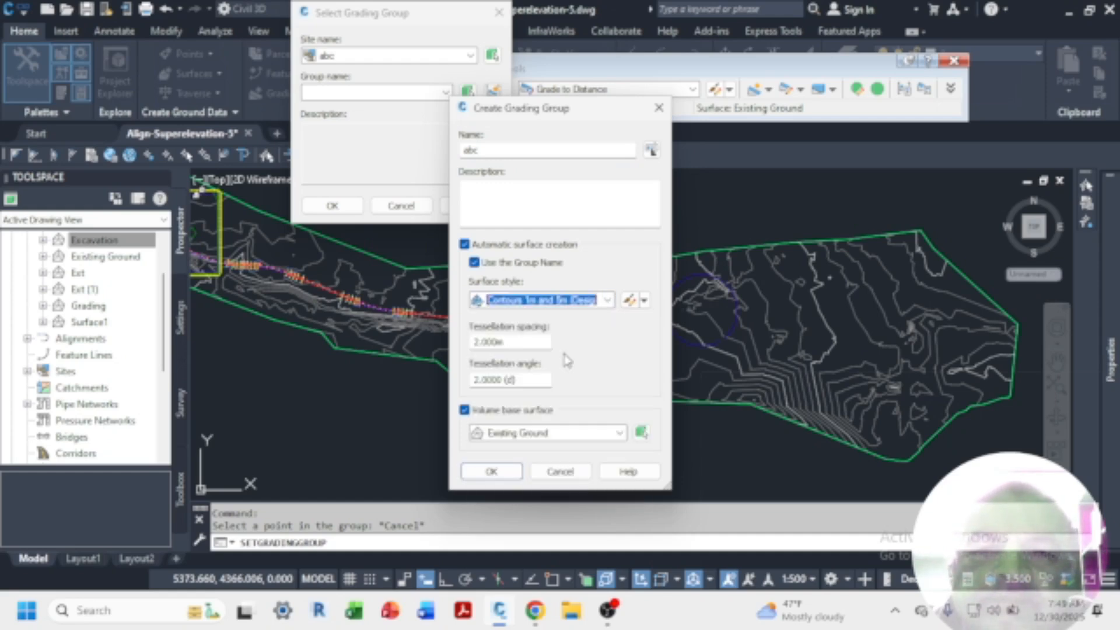
Step: Edit the Contours 1m and 5m (Design) surface style so its major contour interval is 2 m
click(630, 301)
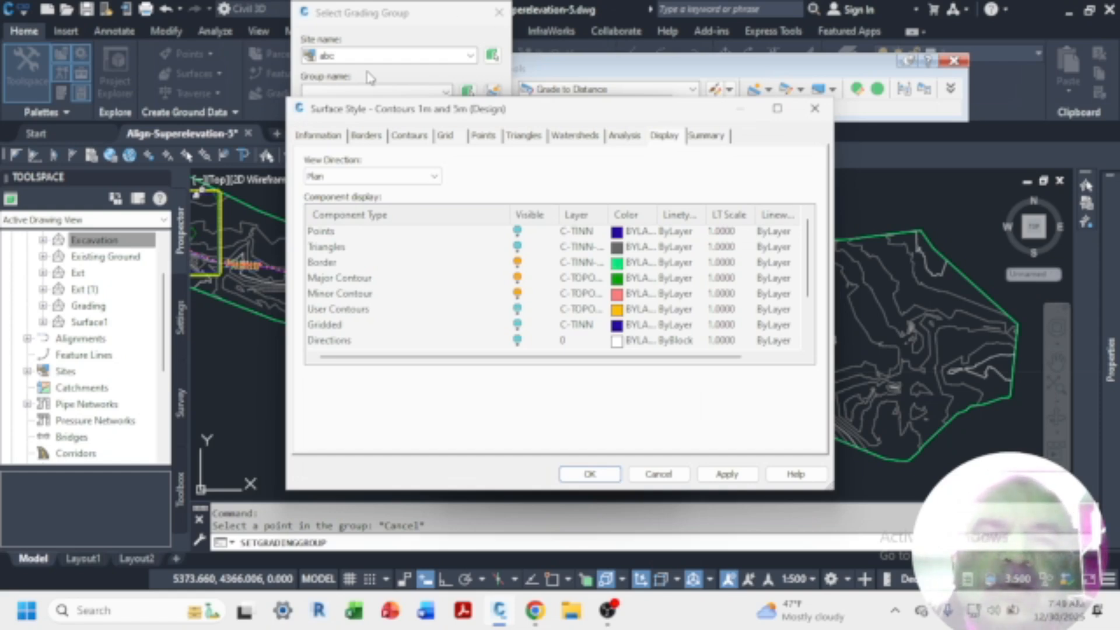
click(419, 136)
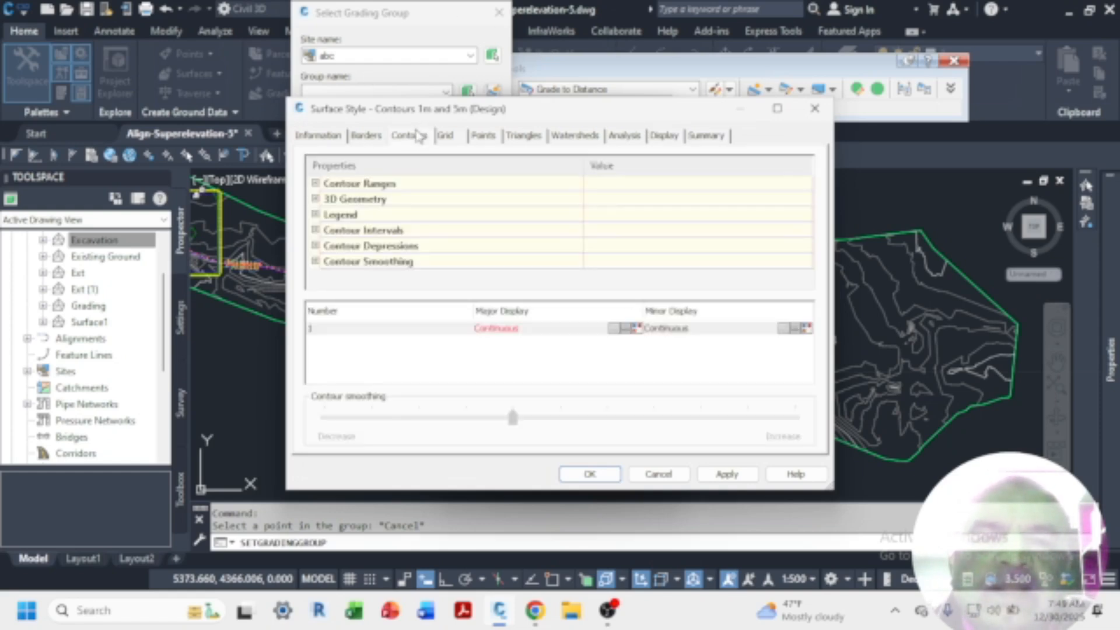
click(316, 231)
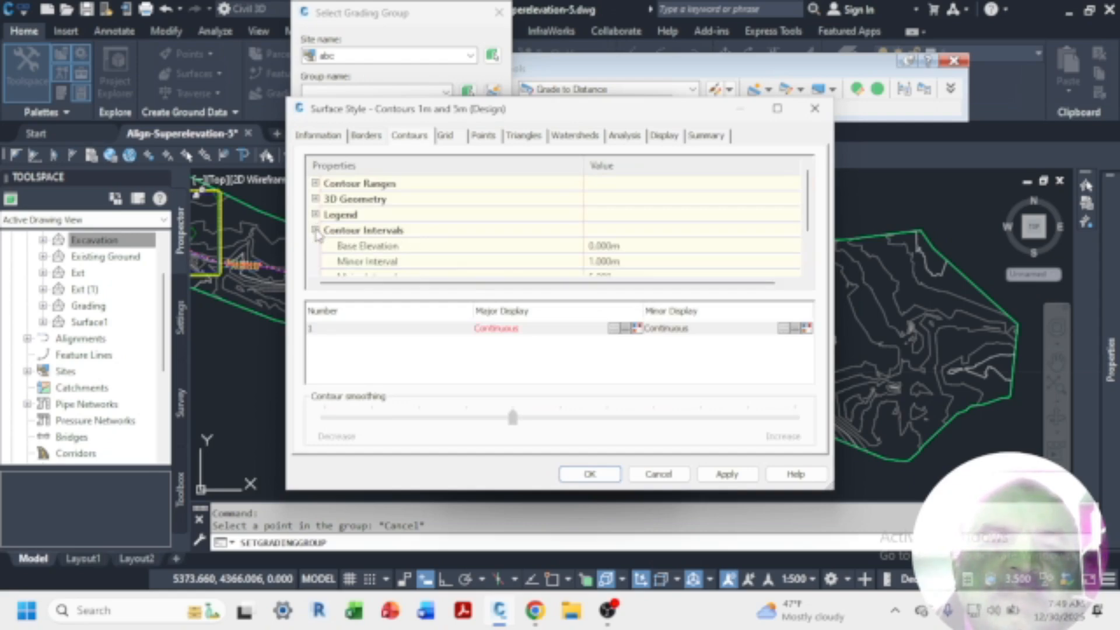
scroll(546, 271, down, 1)
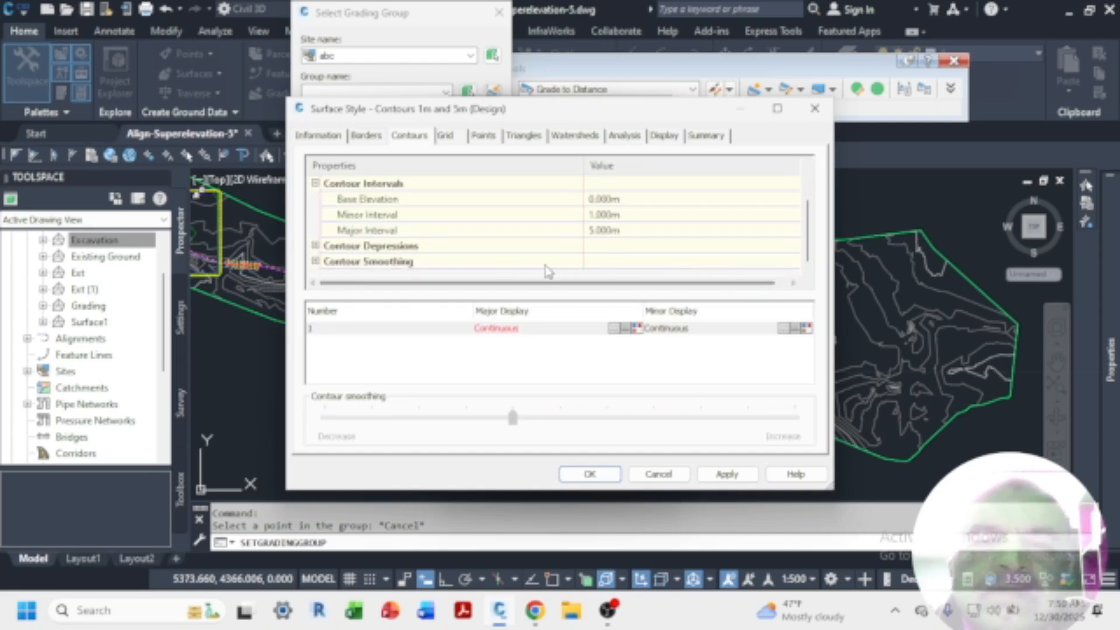
click(648, 230)
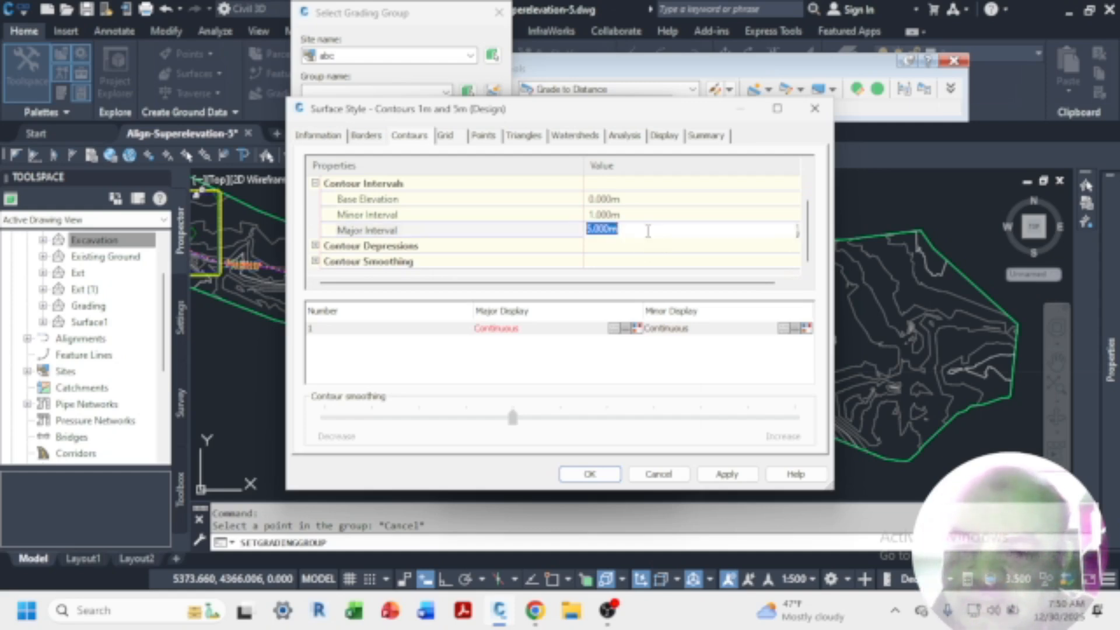
key(BackSpace)
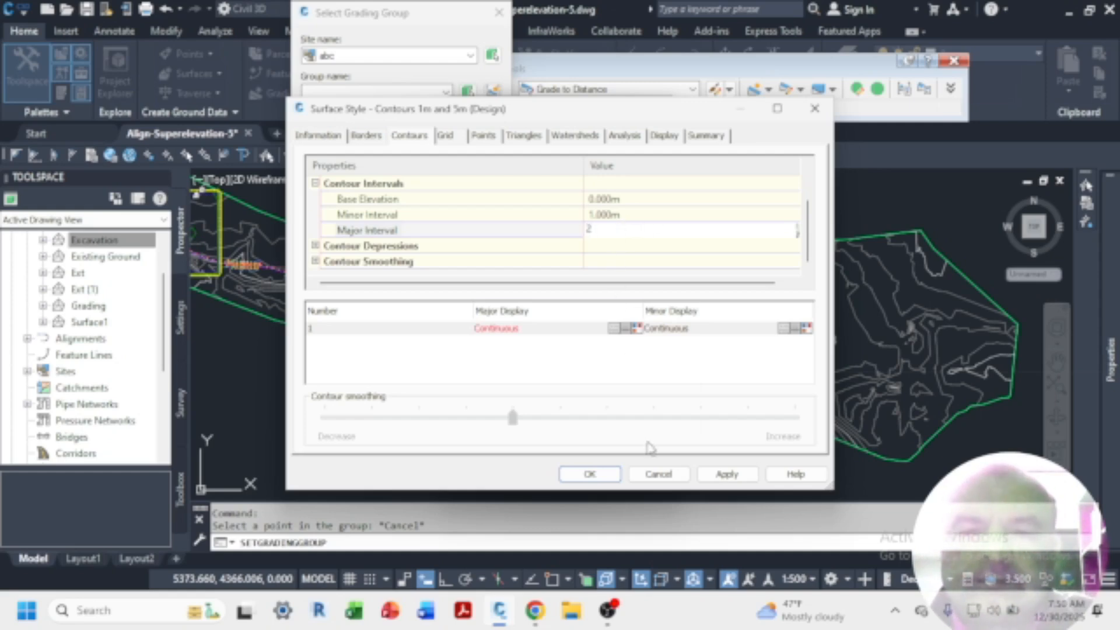
click(730, 474)
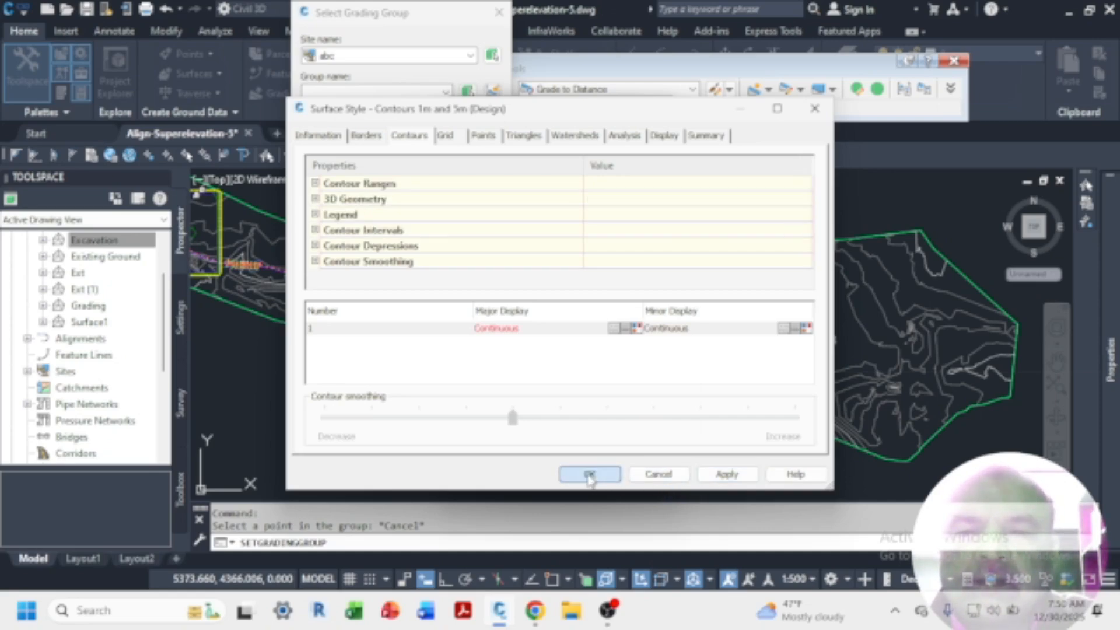
click(590, 475)
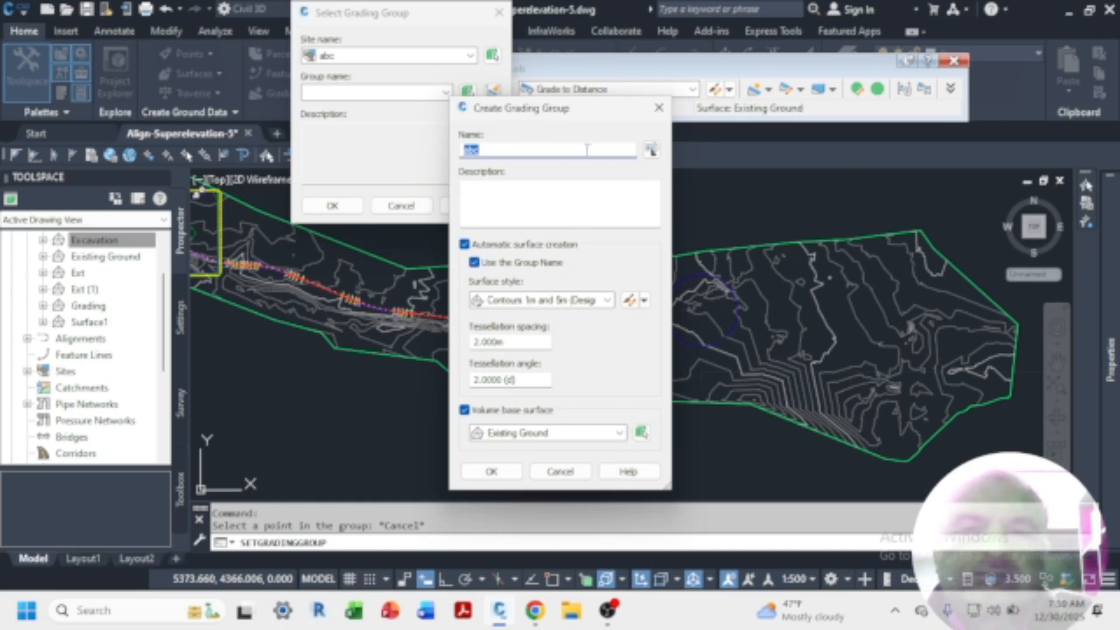
Step: Keep Contours 1m and 5m (Design) as the surface style and confirm the new grading group abc
click(609, 299)
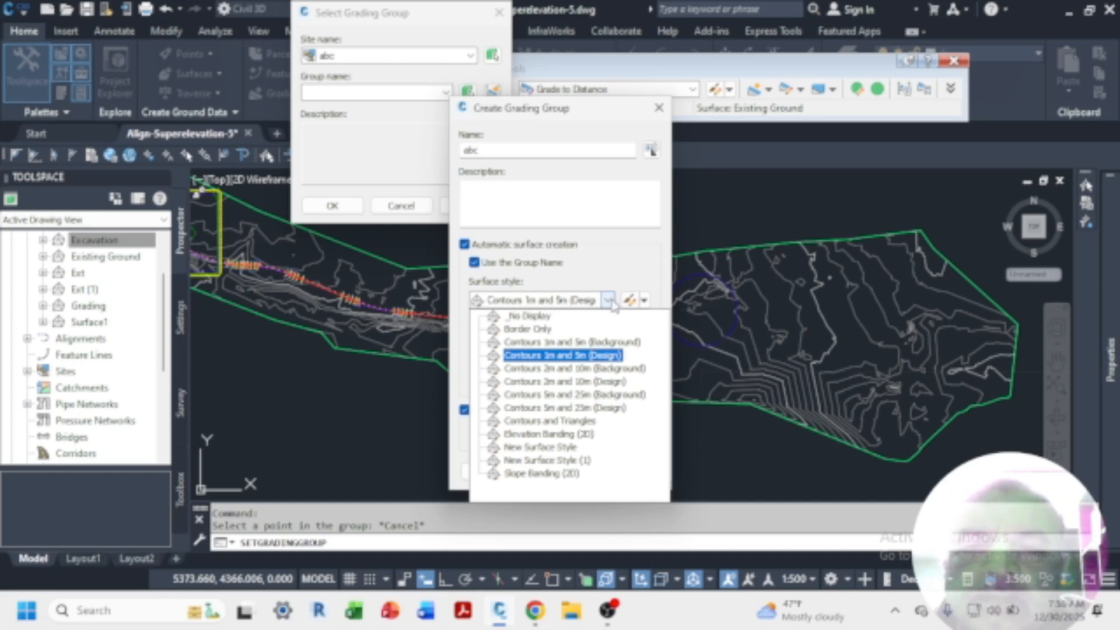
click(545, 355)
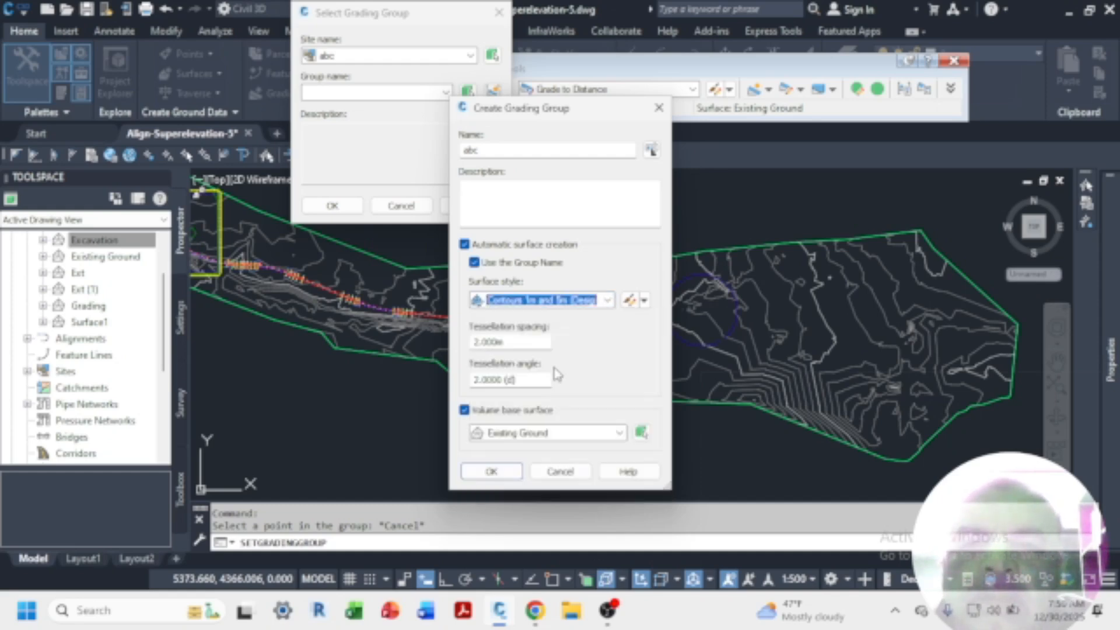
click(493, 471)
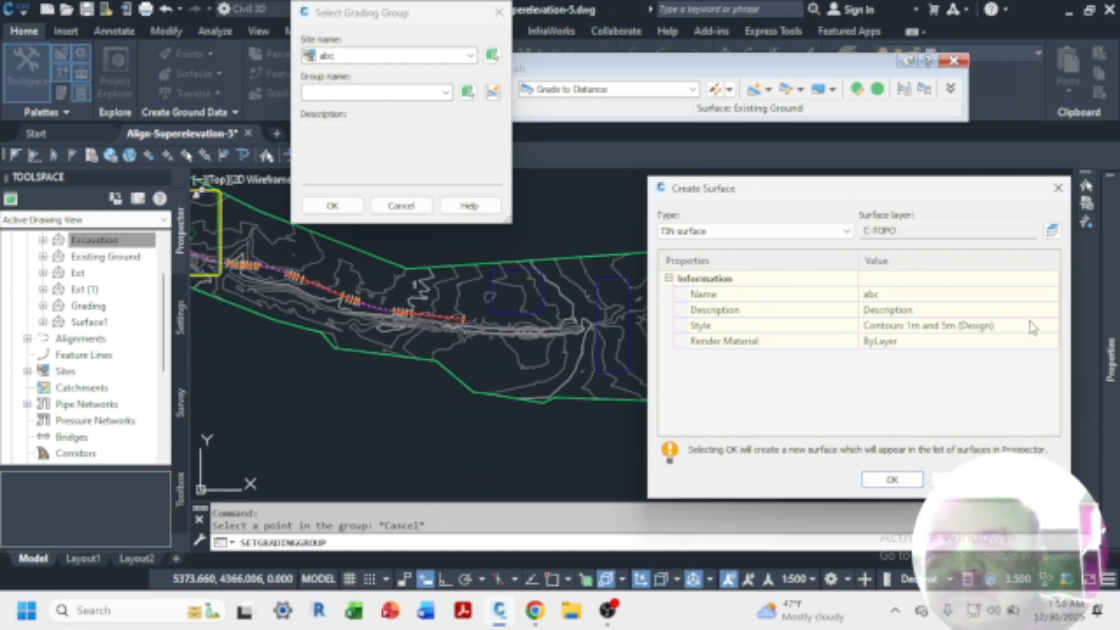
Step: Create the TIN surface abc with the Contours 1m and 5m (Design) style and accept abc as the active grading group
click(1051, 327)
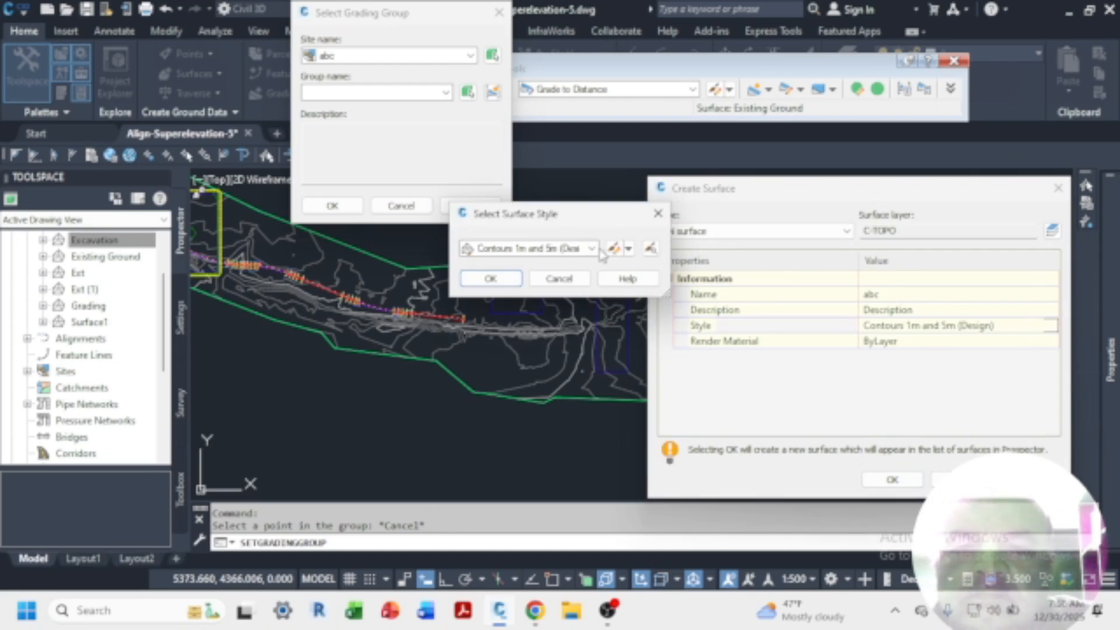
click(591, 248)
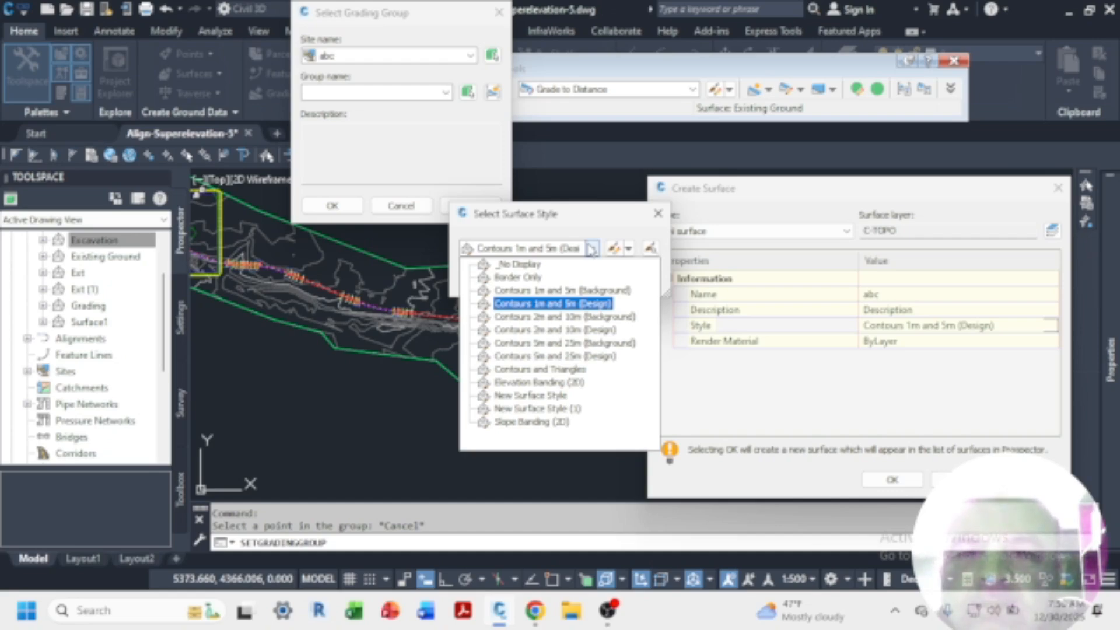
click(631, 252)
click(631, 252)
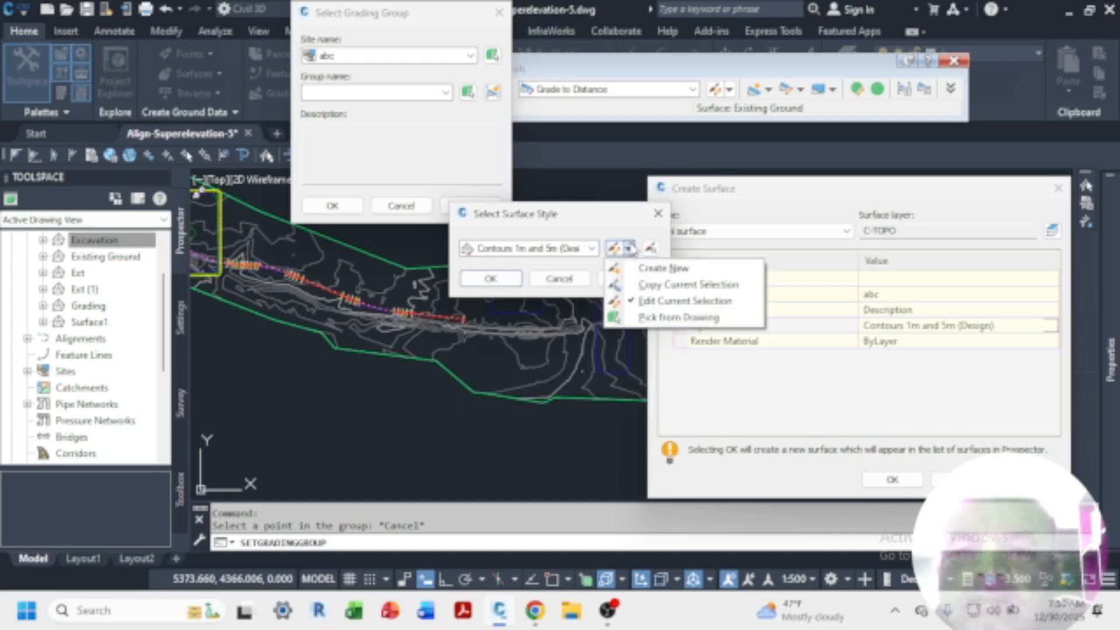
click(630, 250)
click(491, 279)
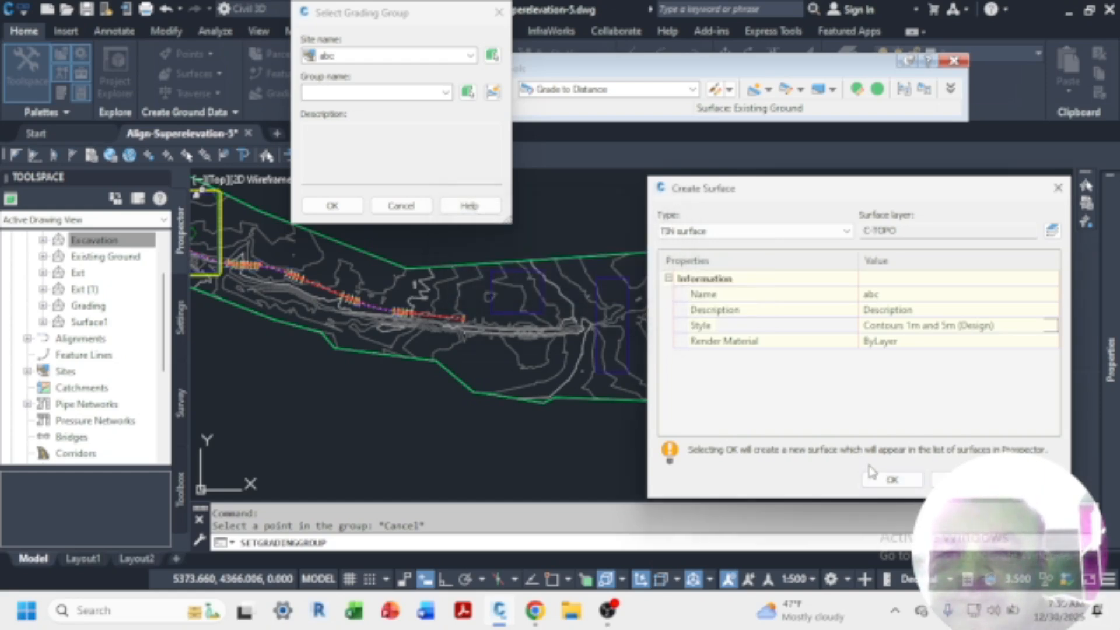
click(892, 479)
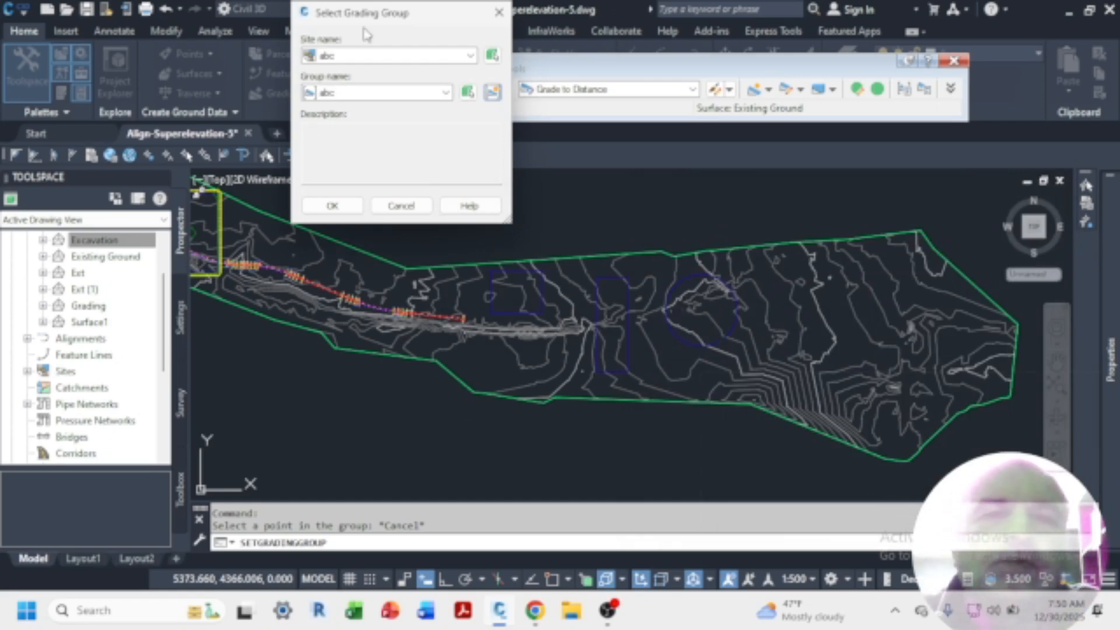
click(332, 206)
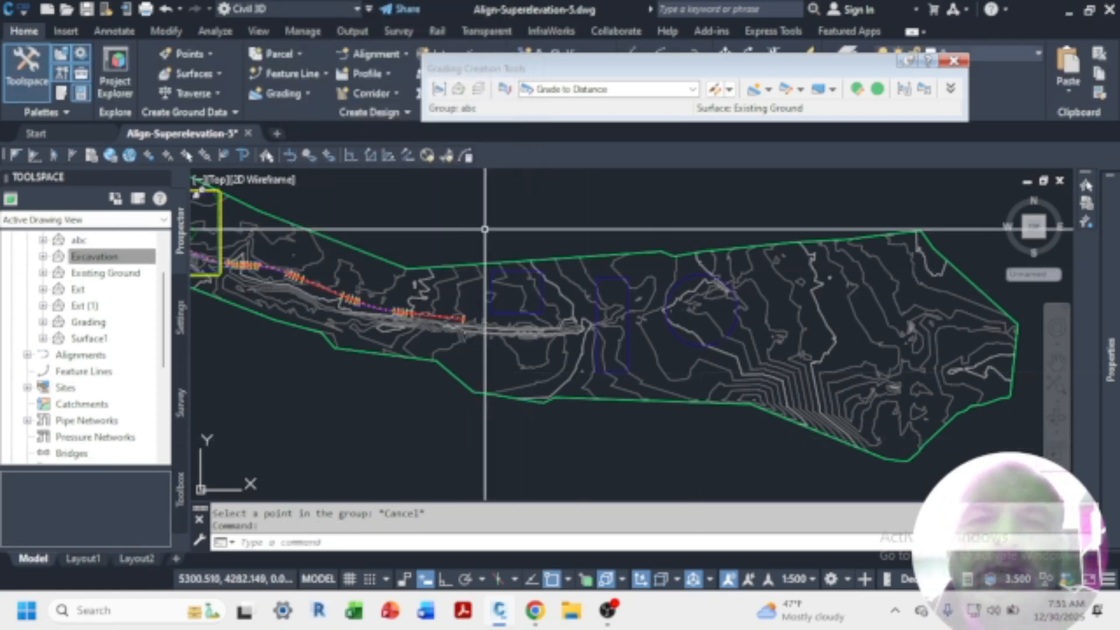
Step: Confirm Existing Ground as the target surface for grading and check the grading layer without changing it
click(459, 89)
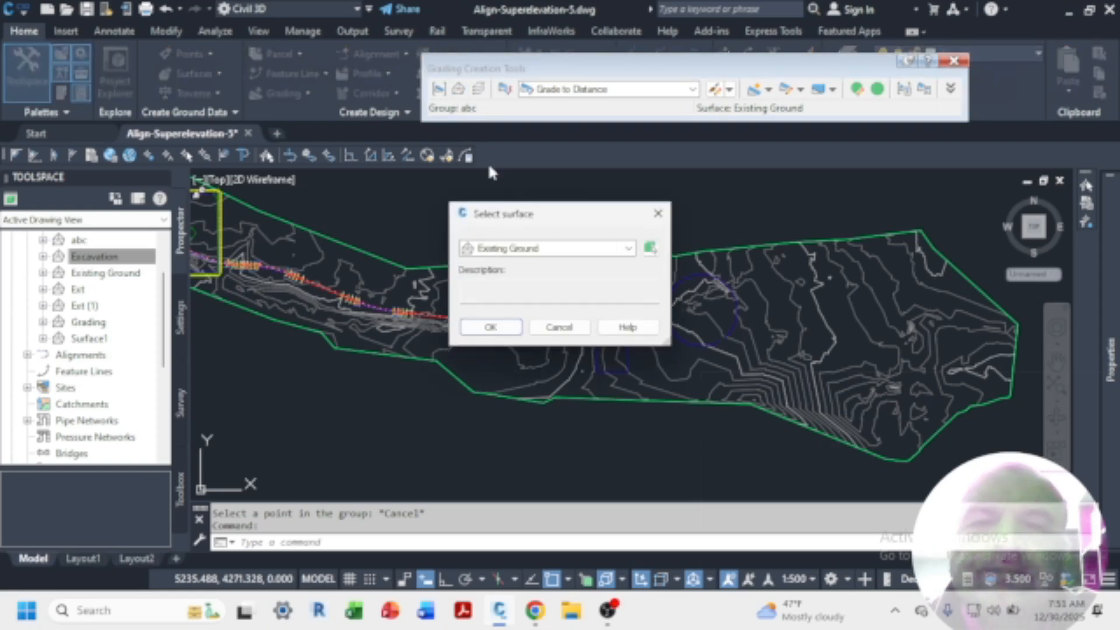
click(486, 329)
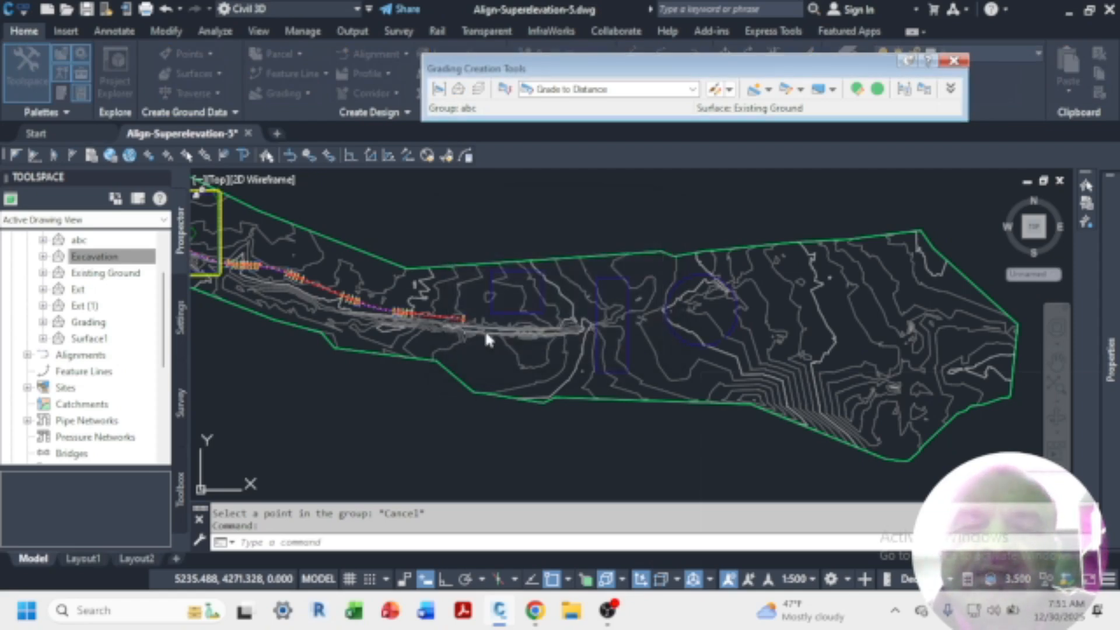
click(478, 90)
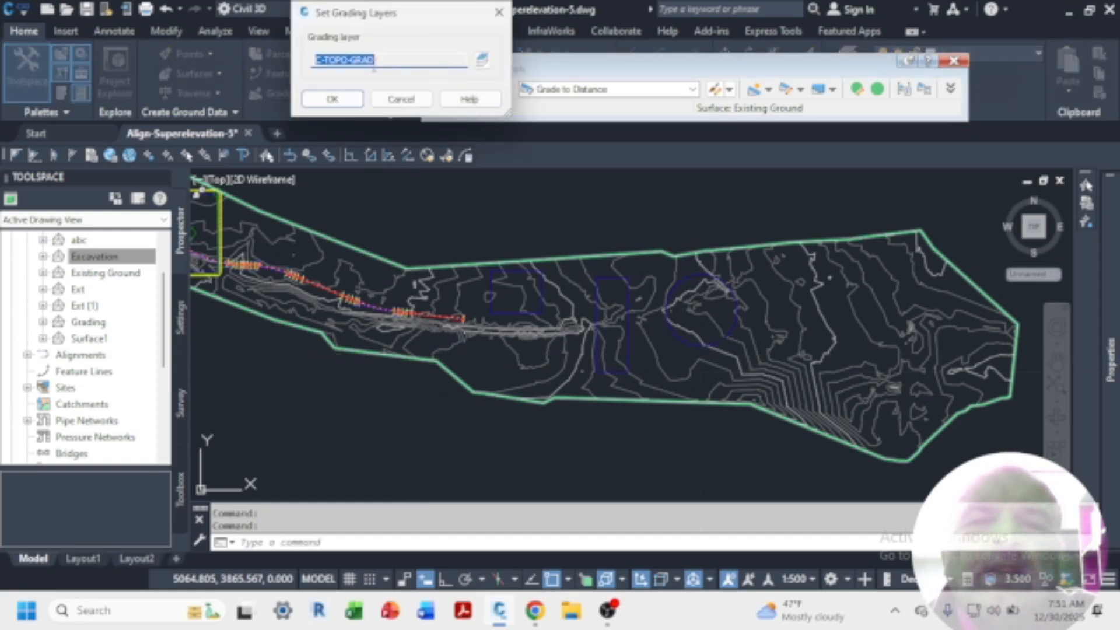
click(400, 99)
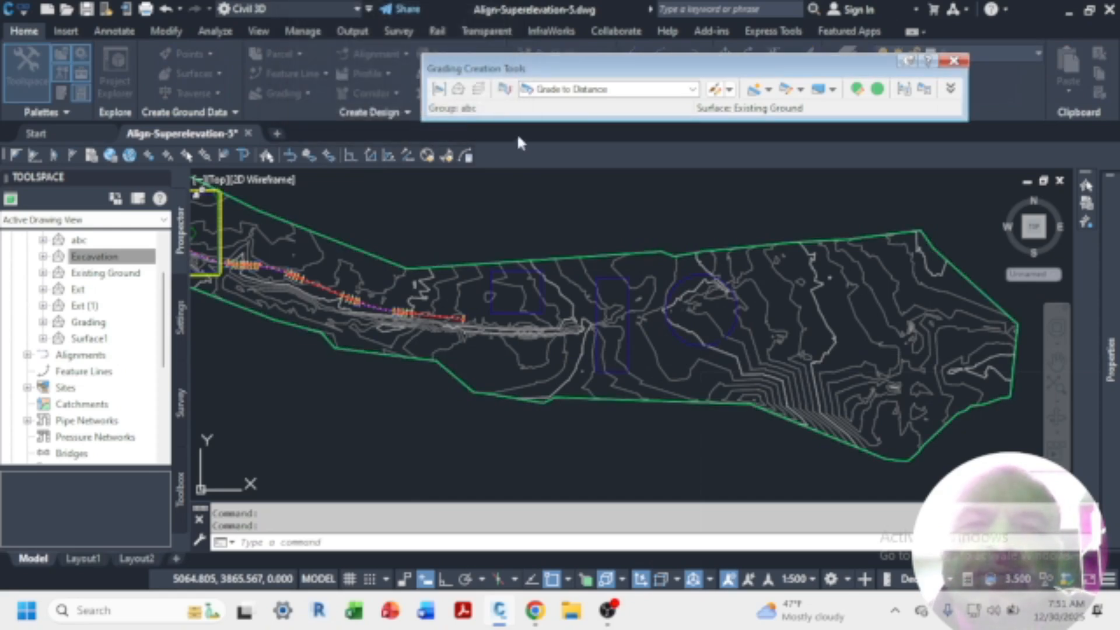
click(731, 90)
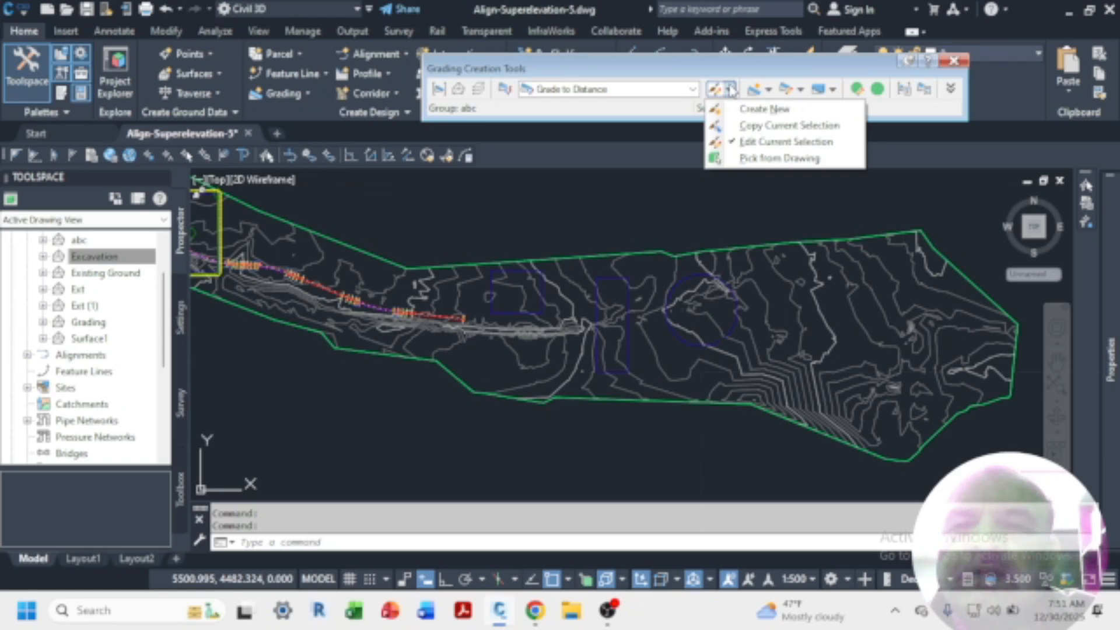
click(731, 90)
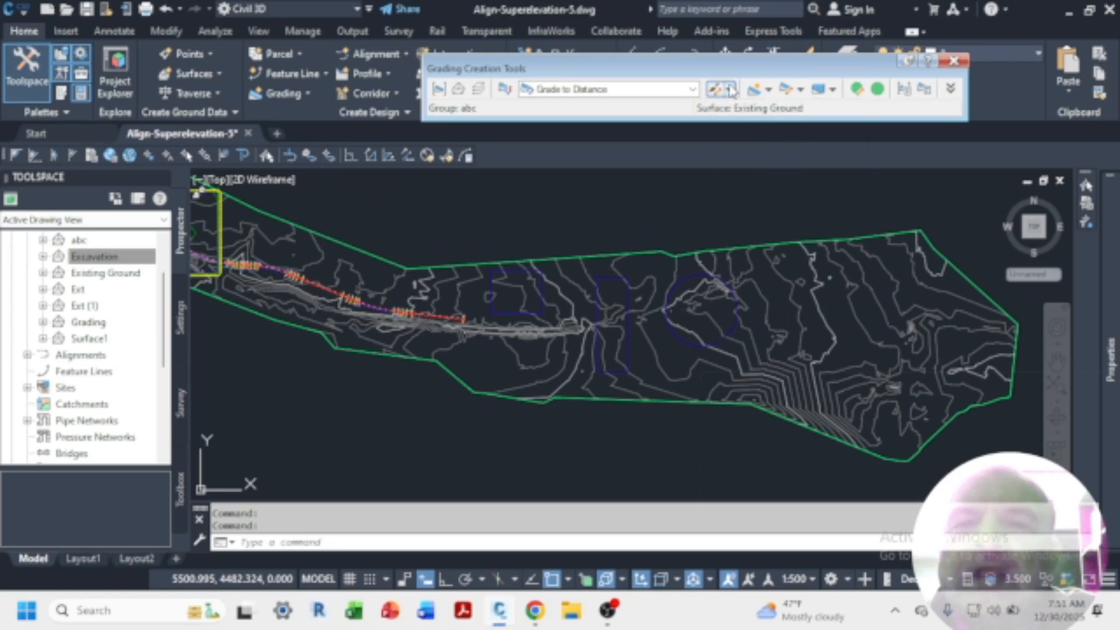
Step: Create a Grade to Distance grading outward from the square feature line along its entire length, with 20 m distance and 2:1 slope
click(769, 90)
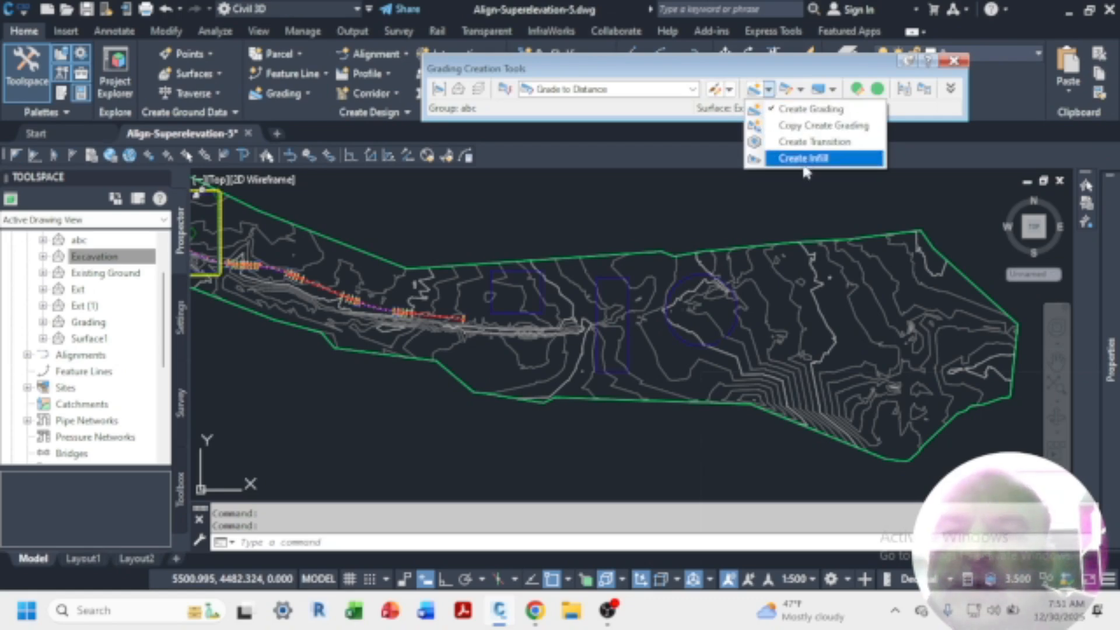
click(809, 112)
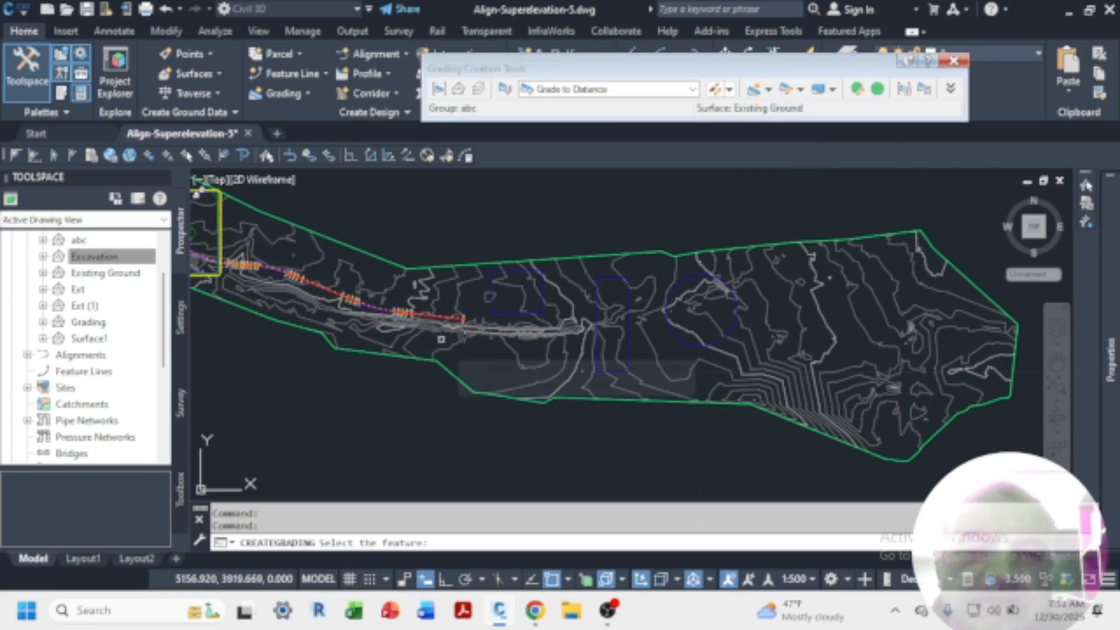
scroll(518, 292, up, 3)
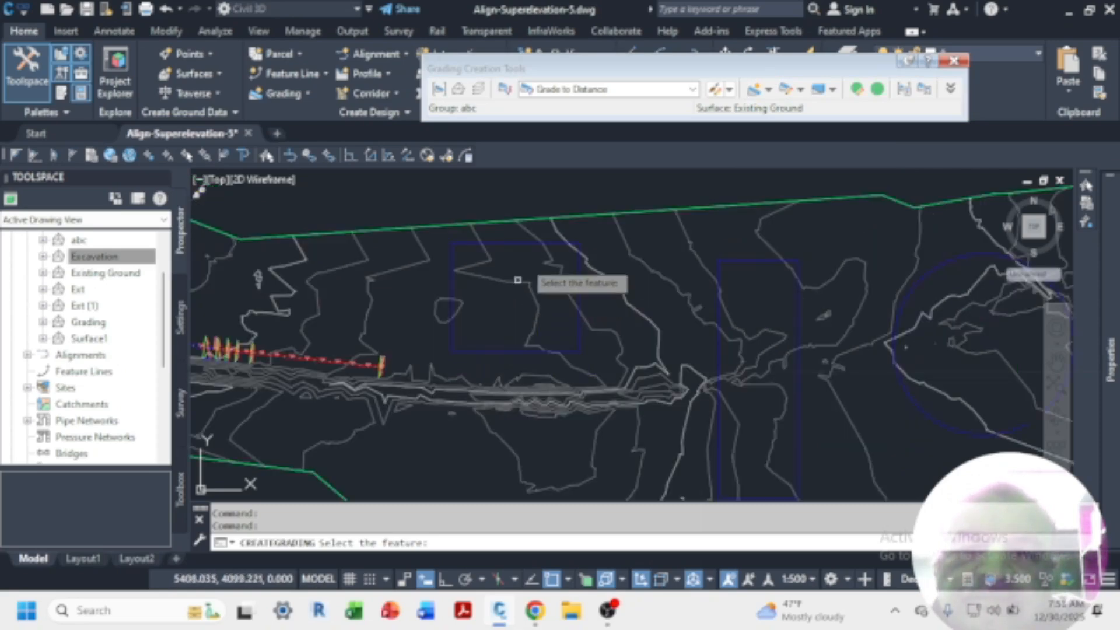
click(522, 242)
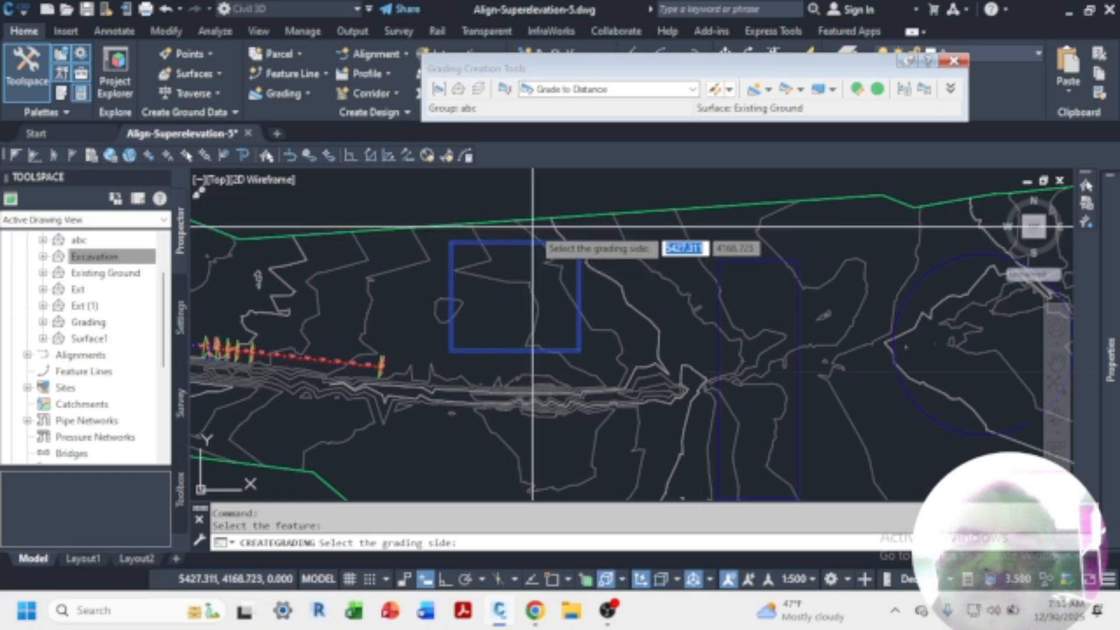
click(532, 225)
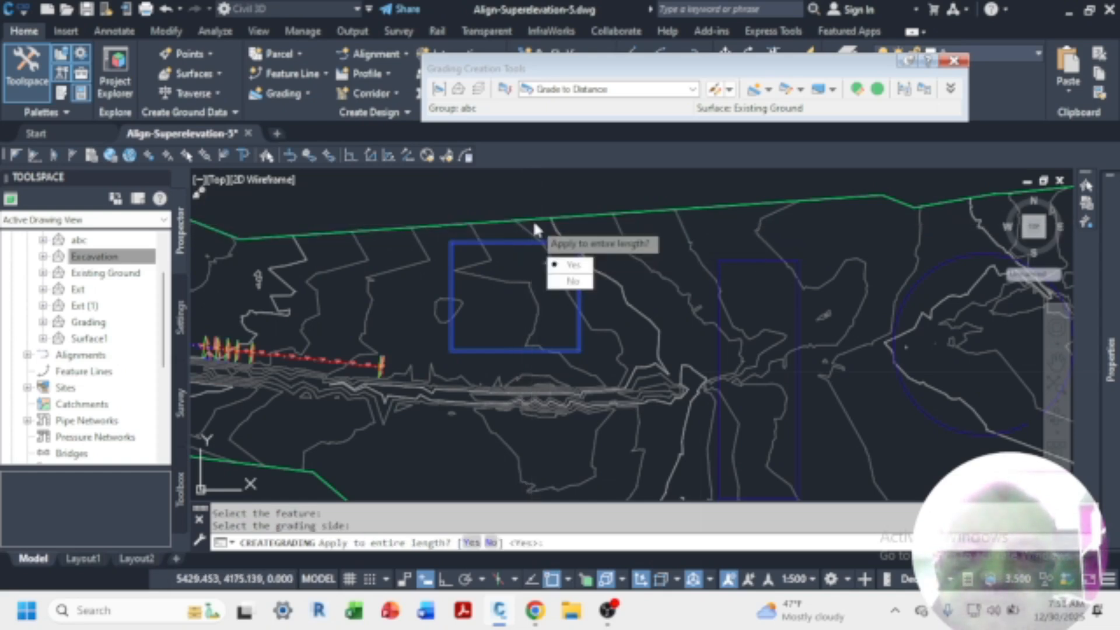
key(Return)
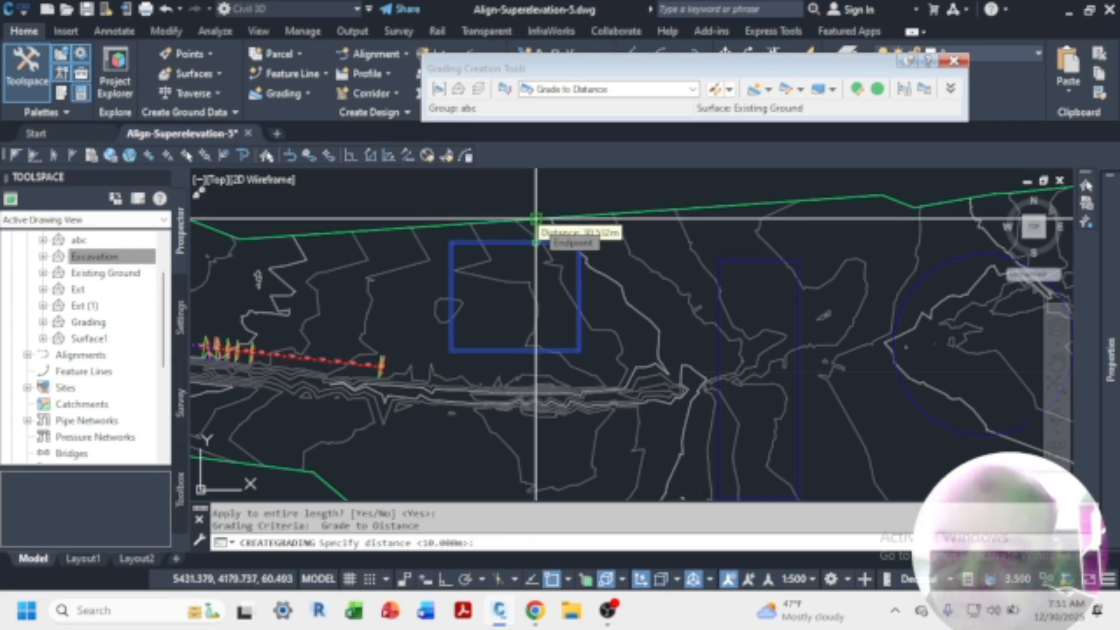
key(Return)
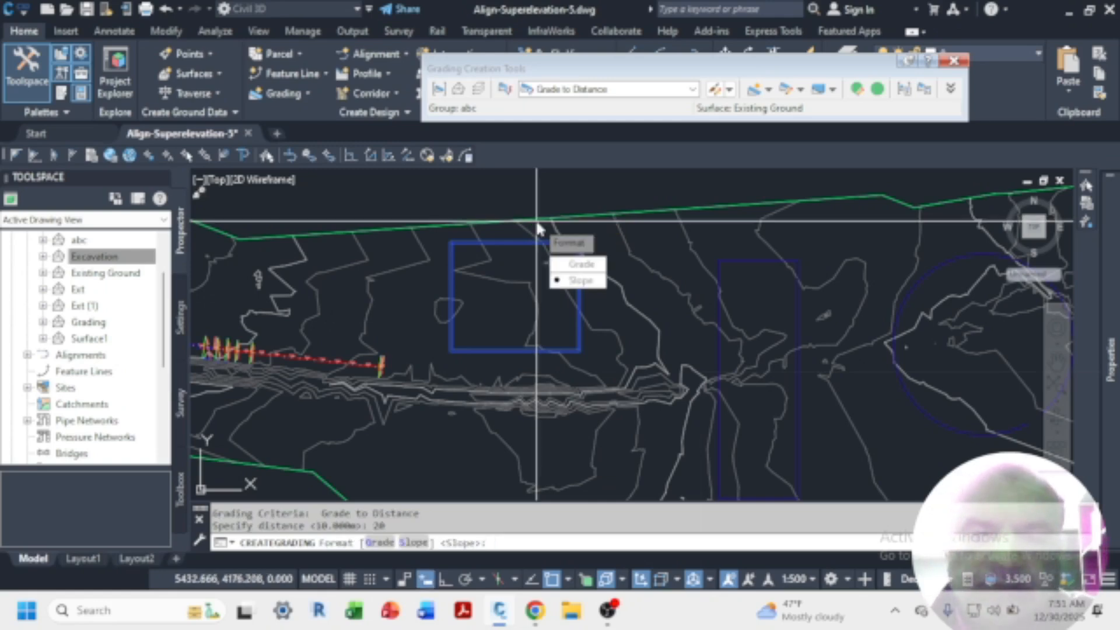
key(Down)
key(Down)
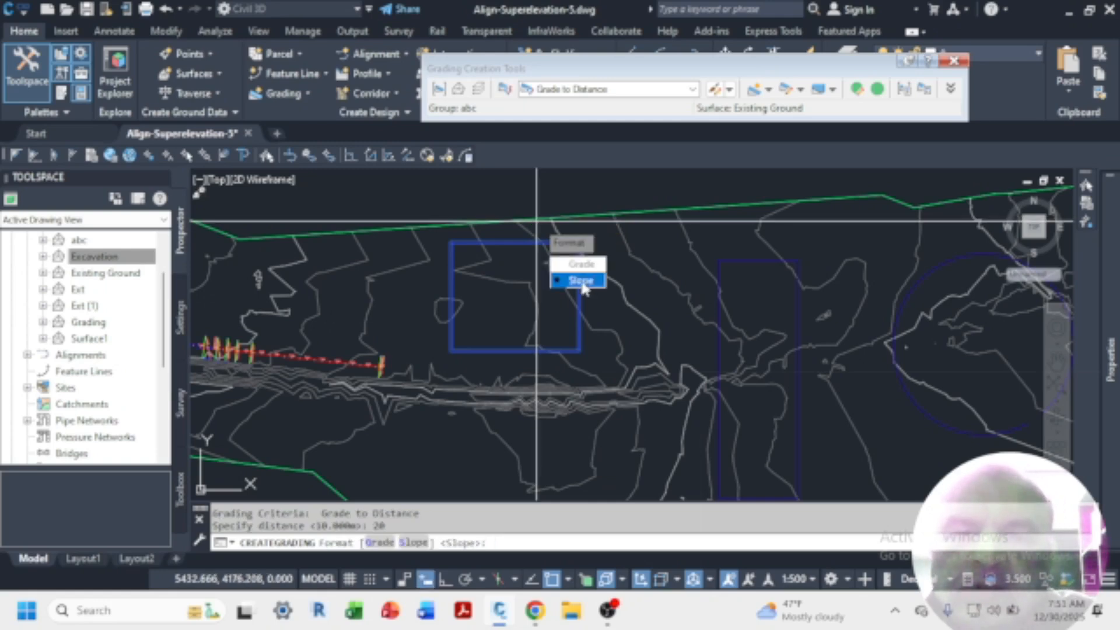
key(Return)
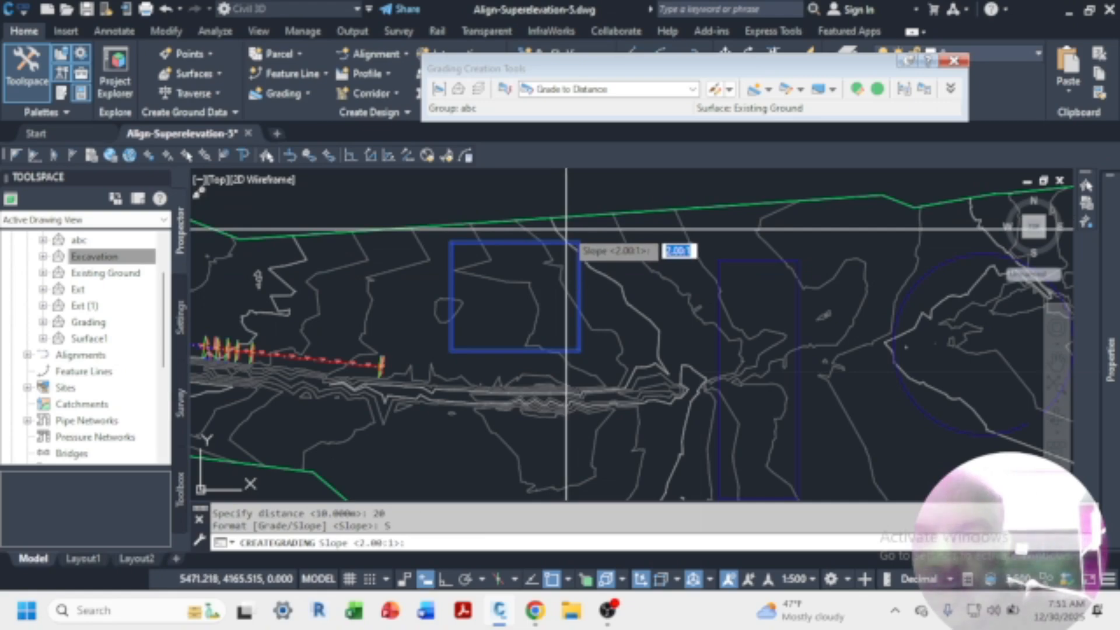
key(Return)
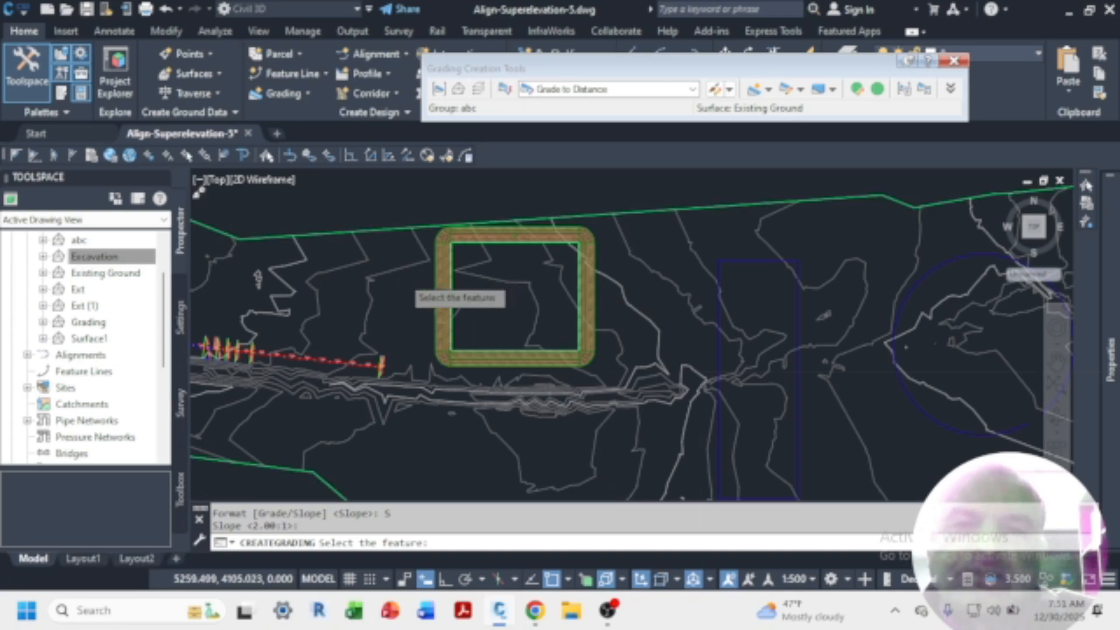
scroll(407, 284, down, 5)
scroll(478, 272, up, 6)
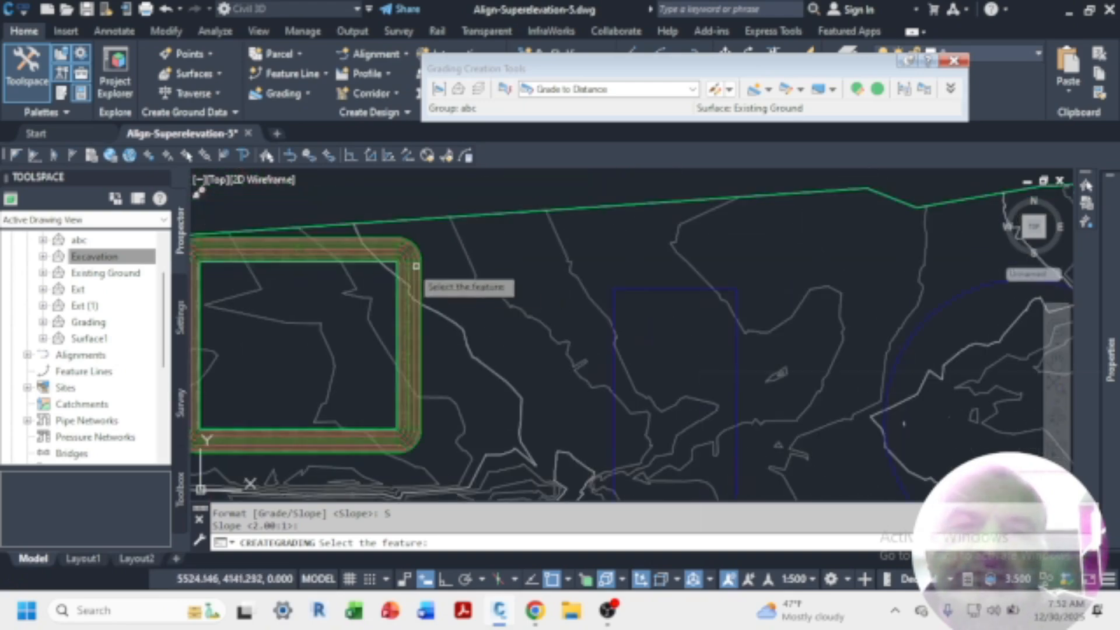
scroll(416, 266, down, 4)
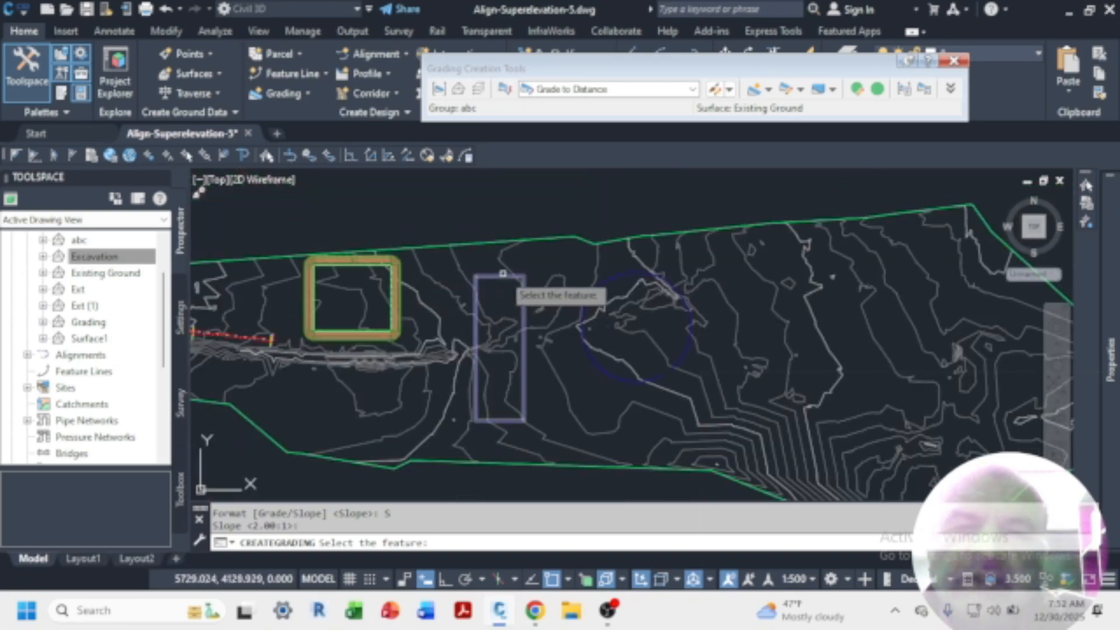
Step: Create a Grade to Distance grading outward from the rectangle feature line along its entire length, with 20 m distance and 2:1 slope
click(495, 275)
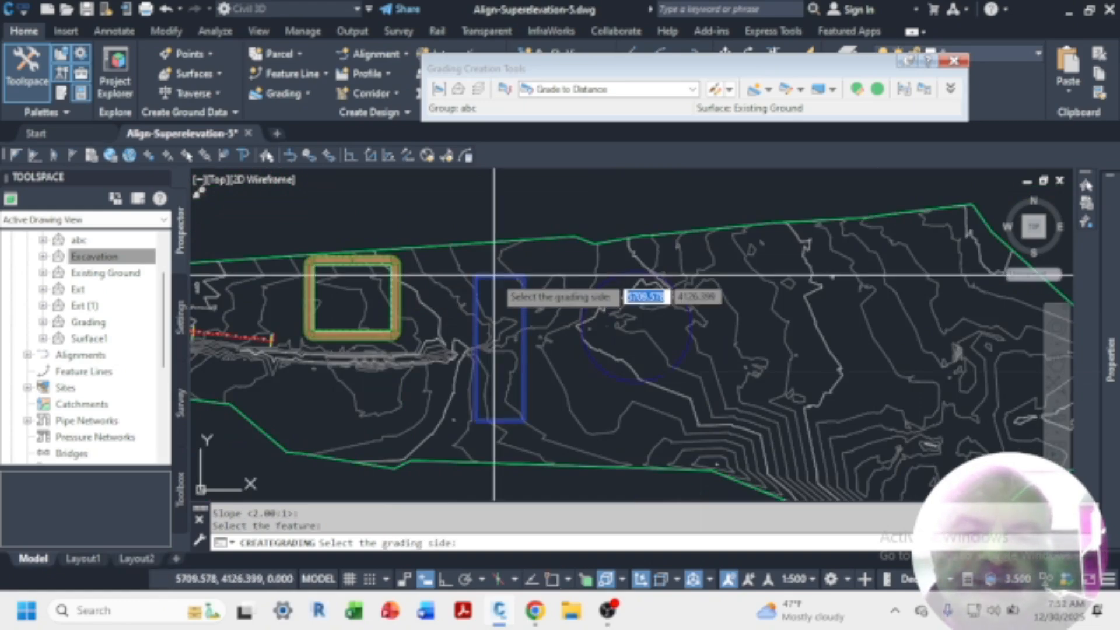
click(494, 260)
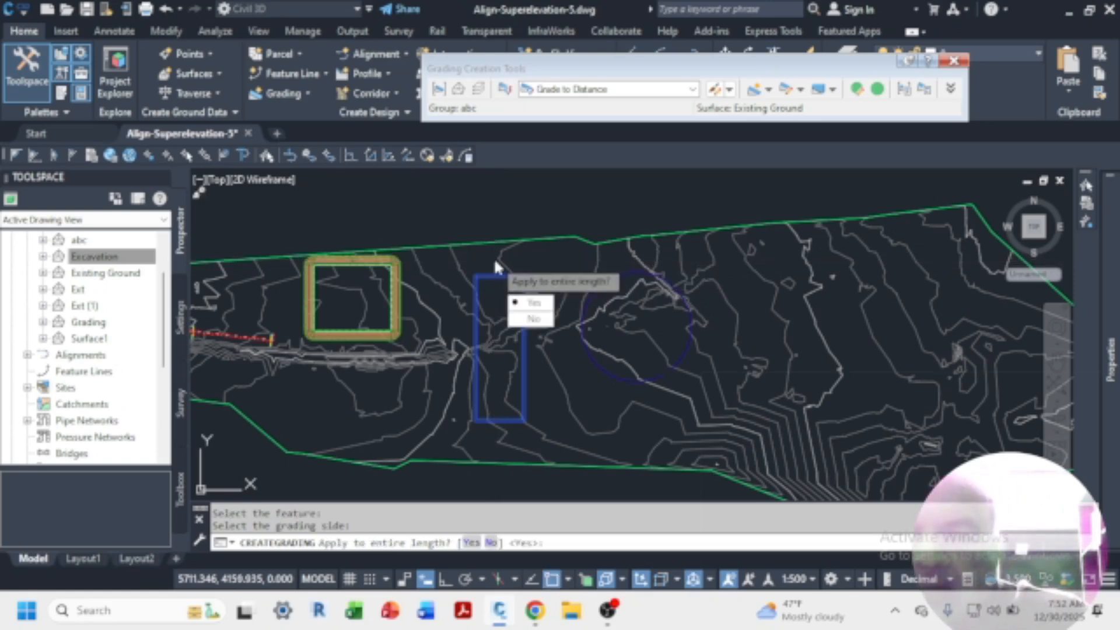
key(Return)
key(Return)
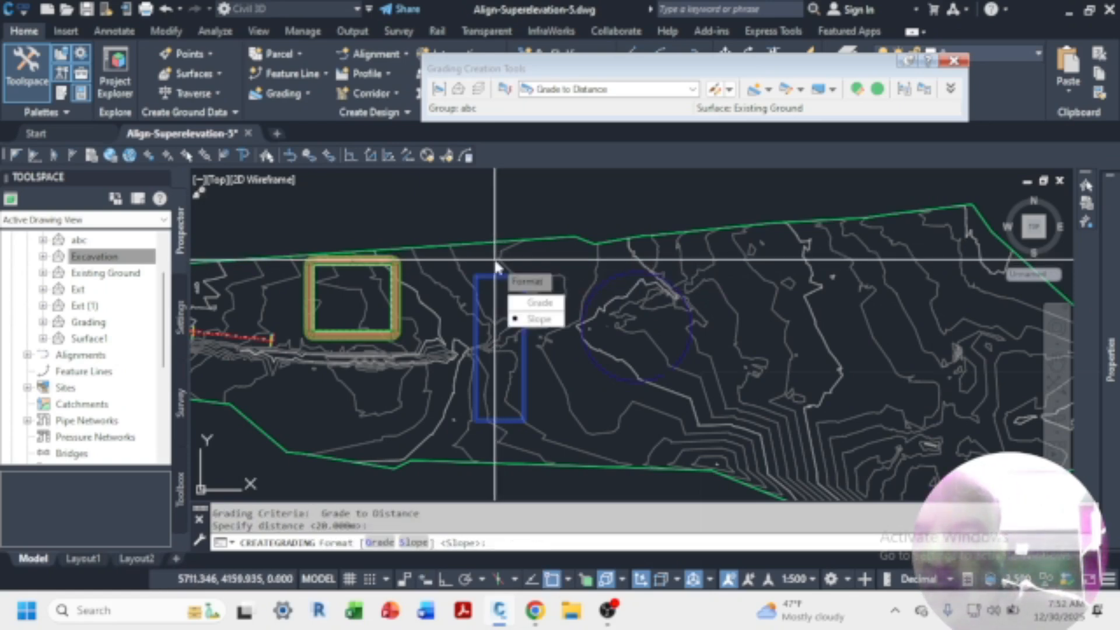
key(Return)
key(Return)
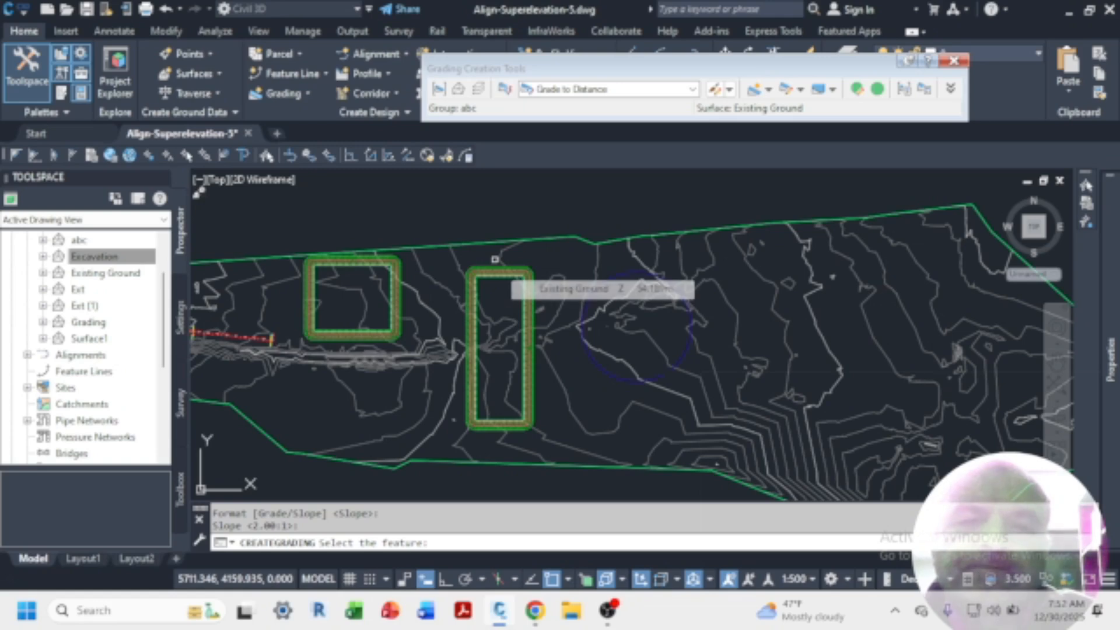
Step: Create a Grade to Distance grading outward from the circle feature line along its entire length, with 20 m distance and 2:1 slope
scroll(520, 315, up, 5)
scroll(518, 308, down, 3)
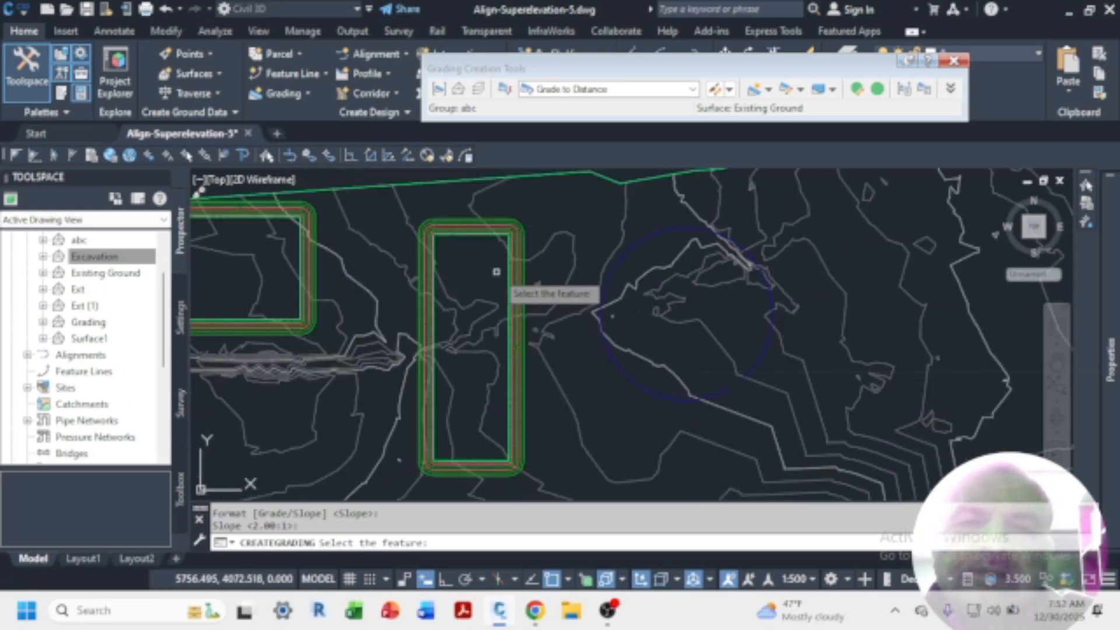
click(632, 251)
click(621, 218)
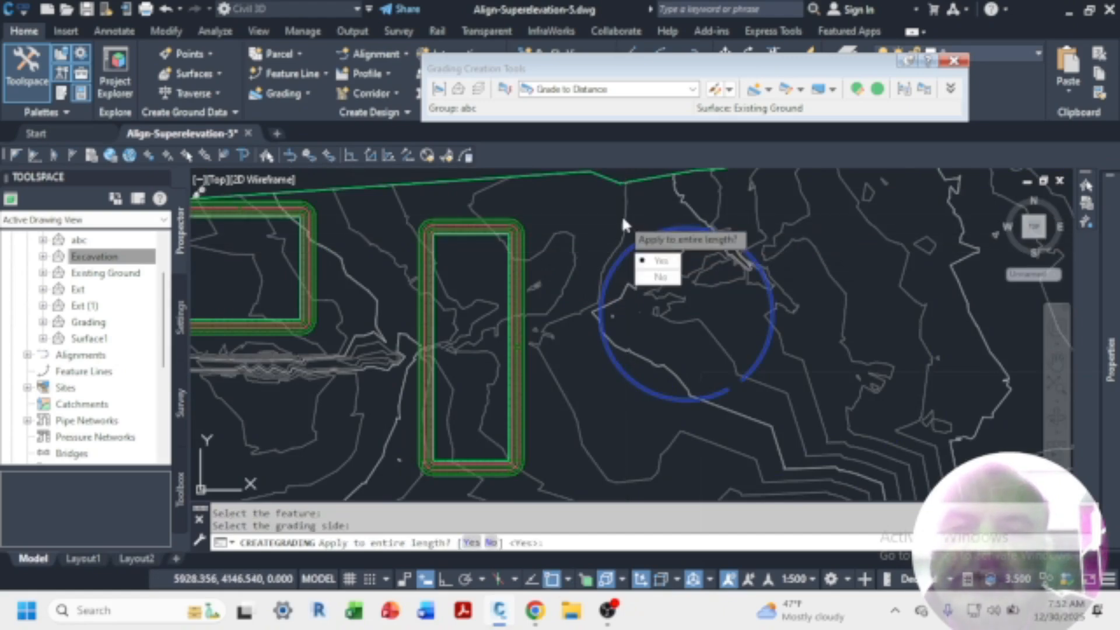
text(y)
key(Return)
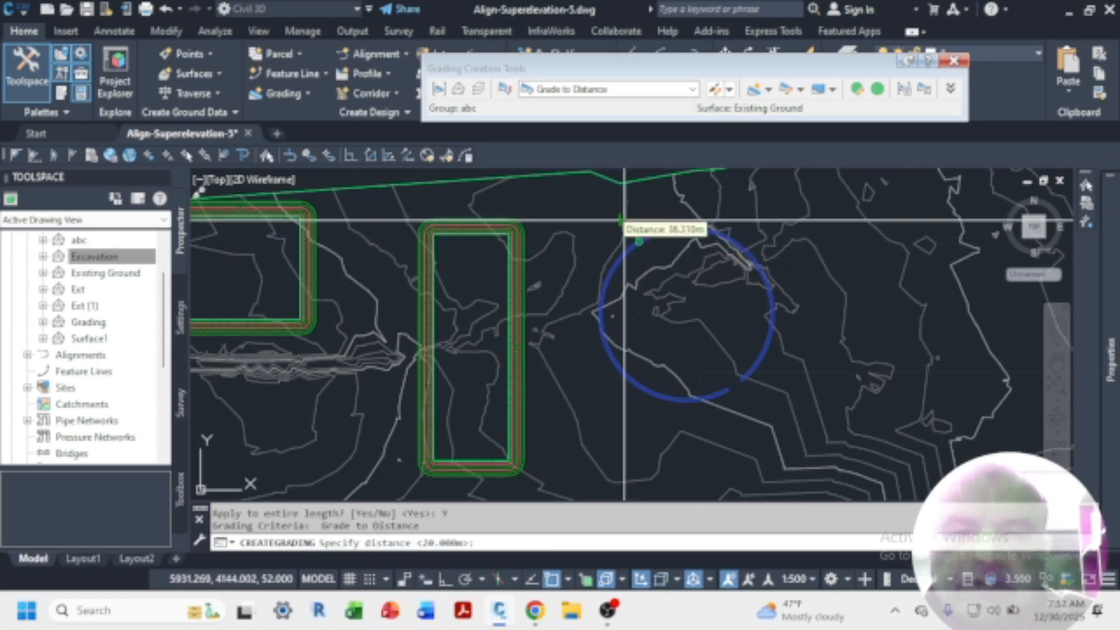
key(Return)
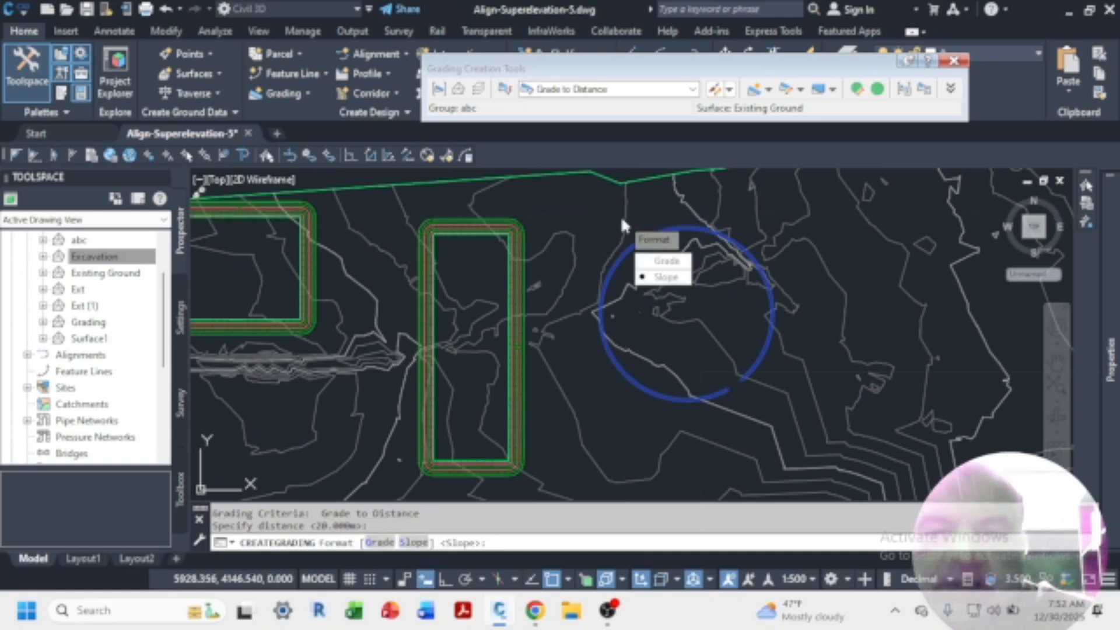
key(Return)
key(Return)
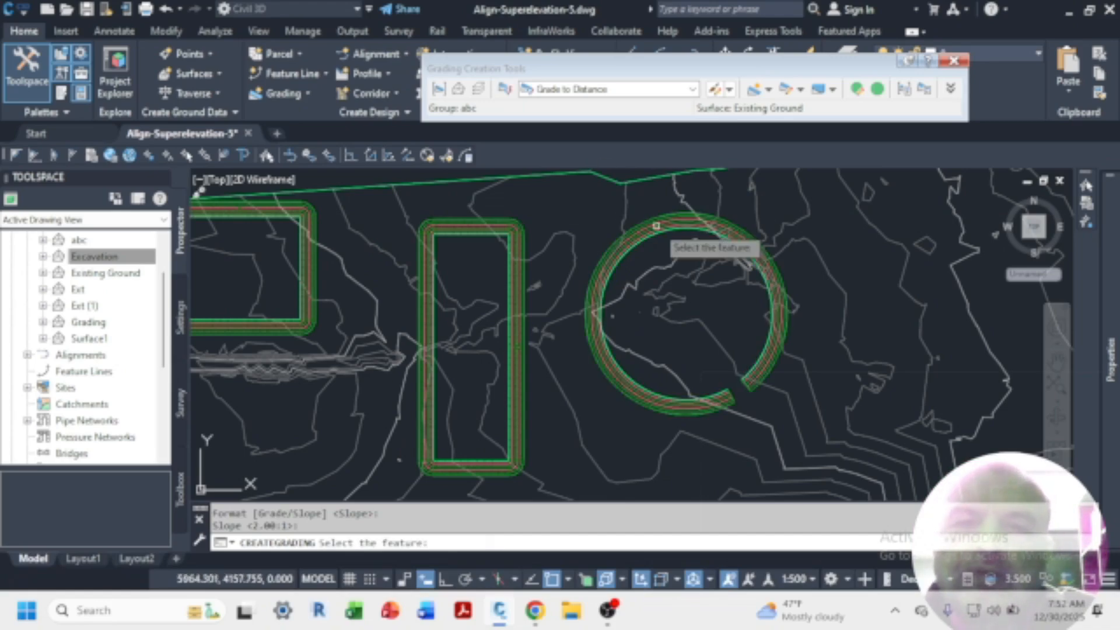
scroll(649, 252, down, 4)
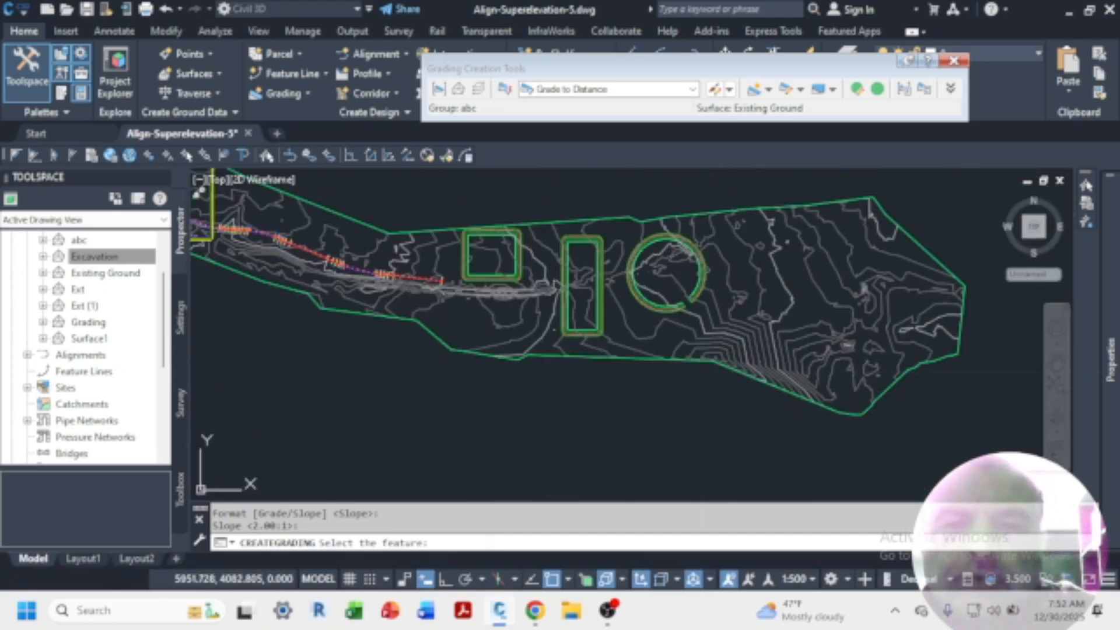
key(Return)
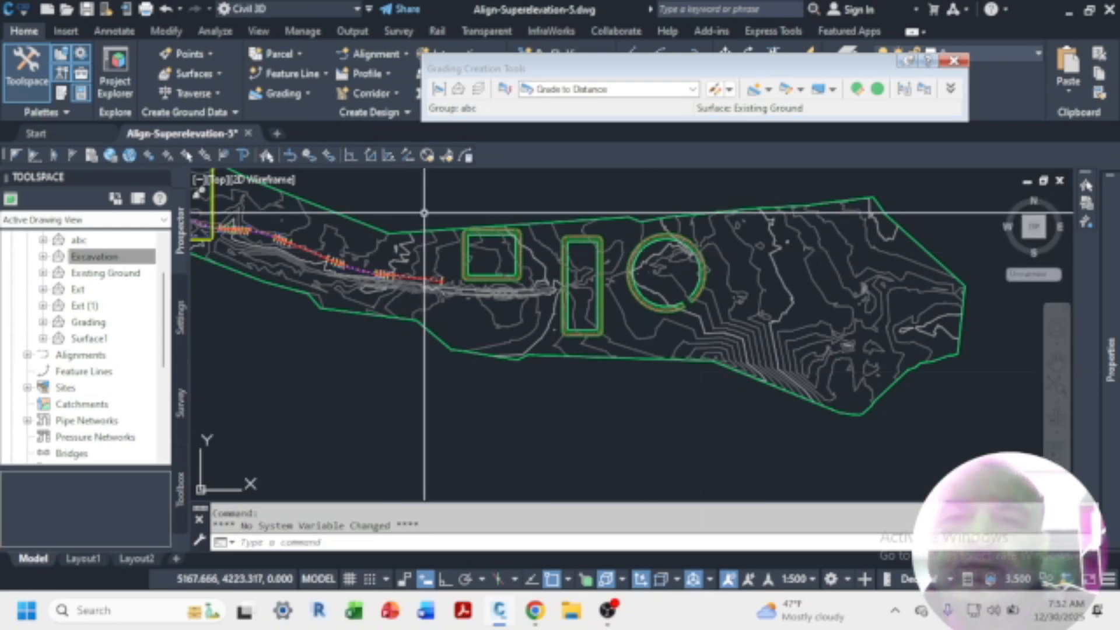
Step: Create grading infills inside the square and rectangle gradings
scroll(561, 219, up, 8)
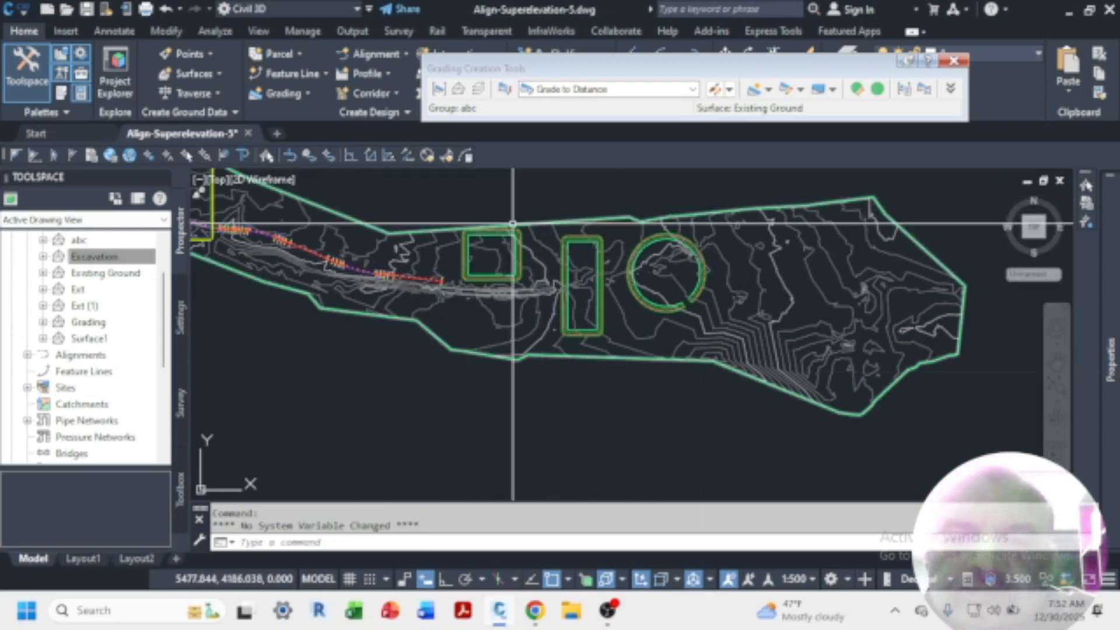
scroll(445, 227, down, 8)
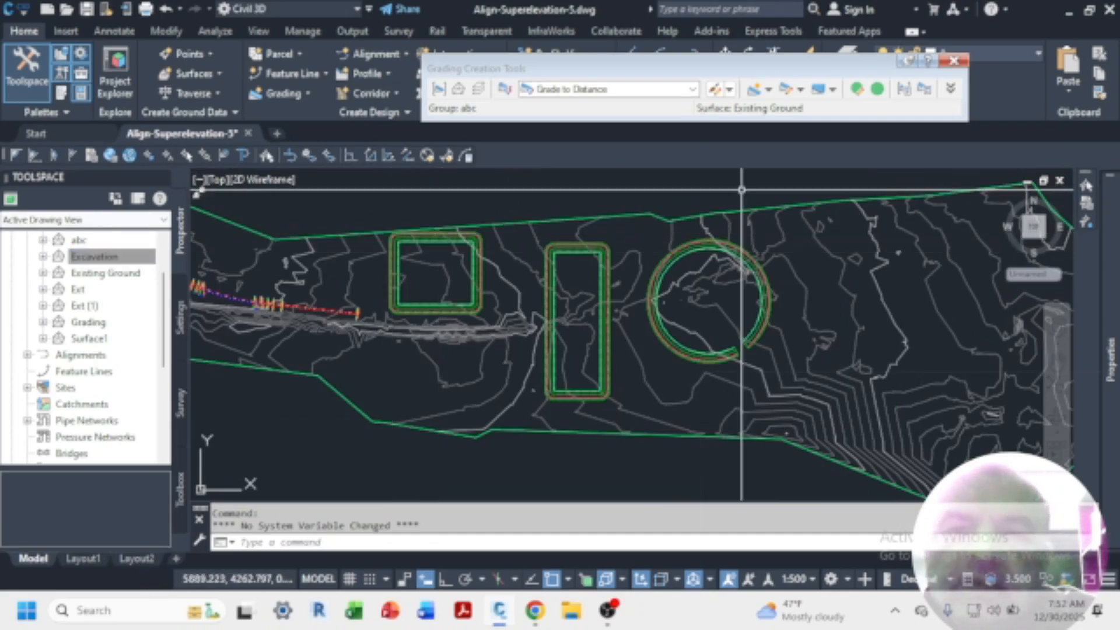
click(770, 90)
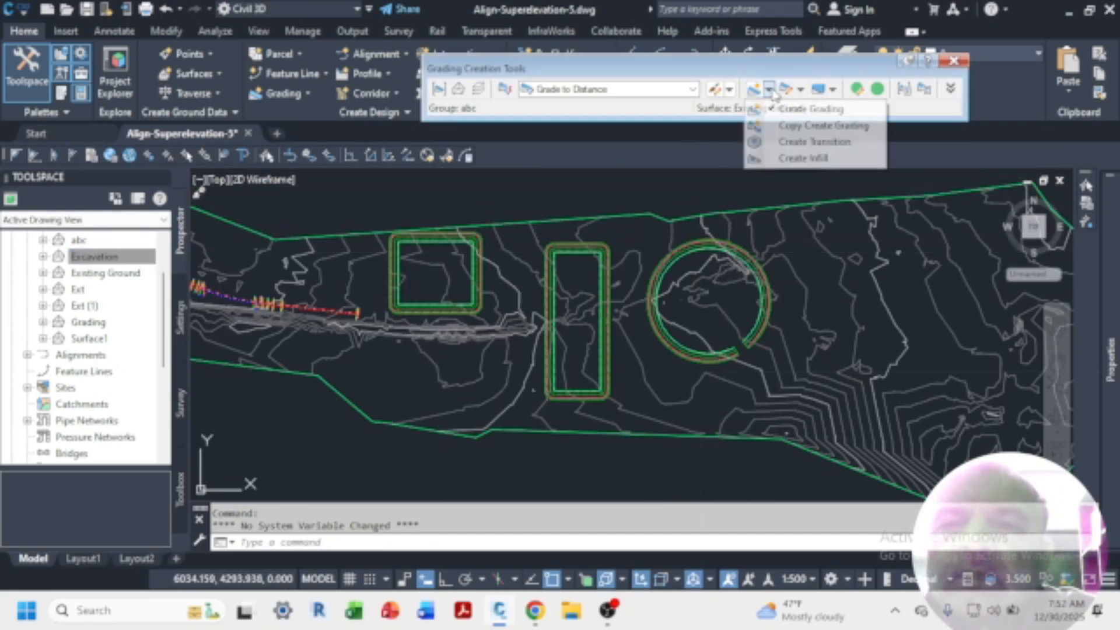
click(804, 161)
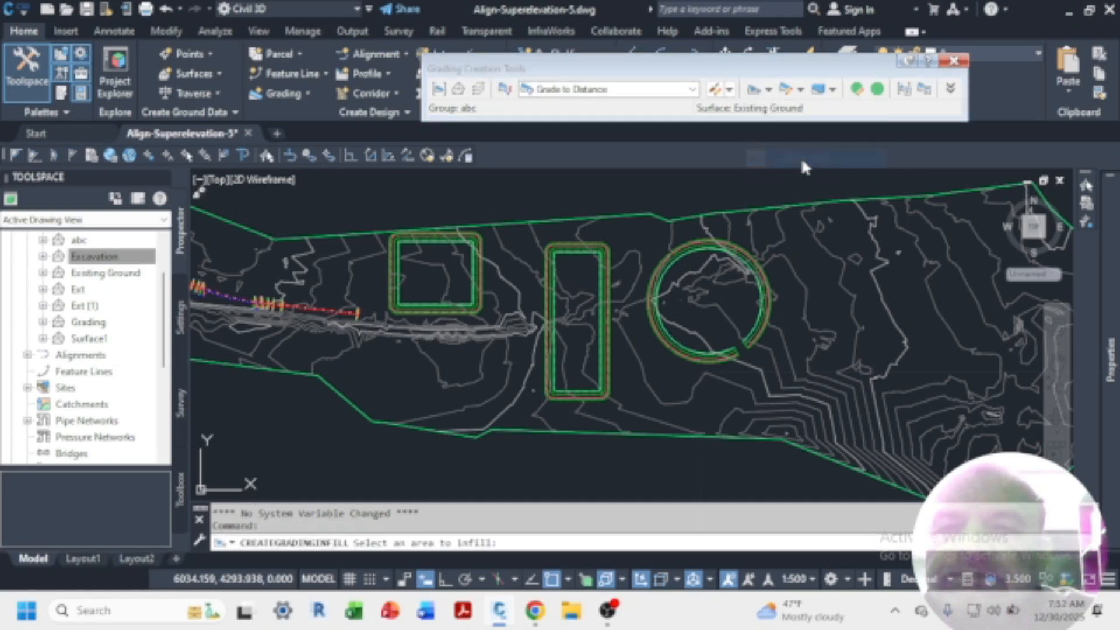
click(432, 268)
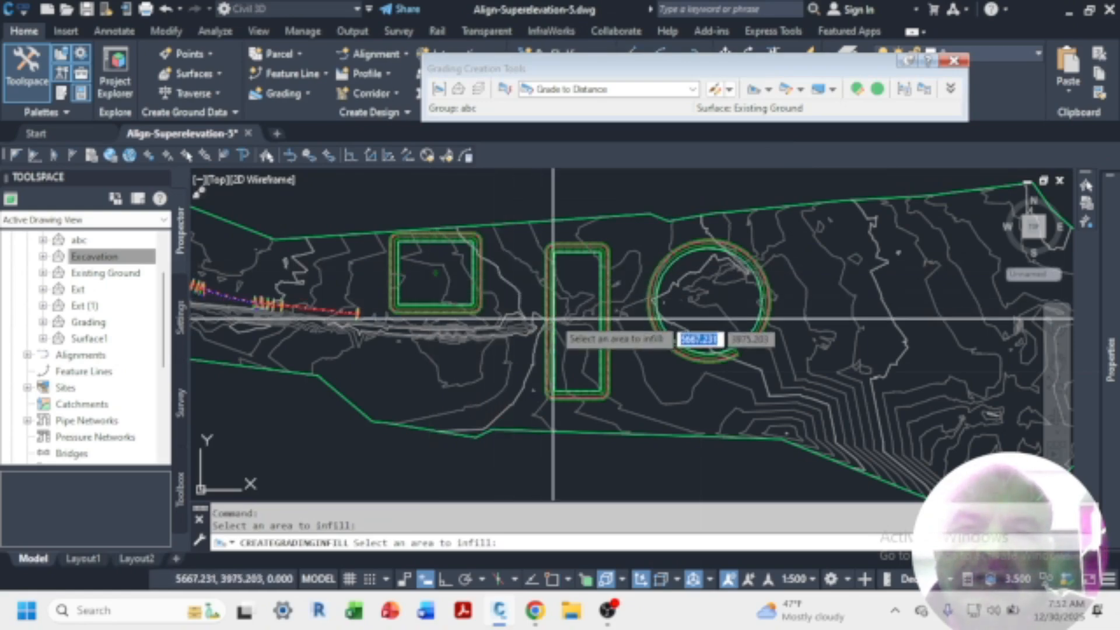
click(581, 303)
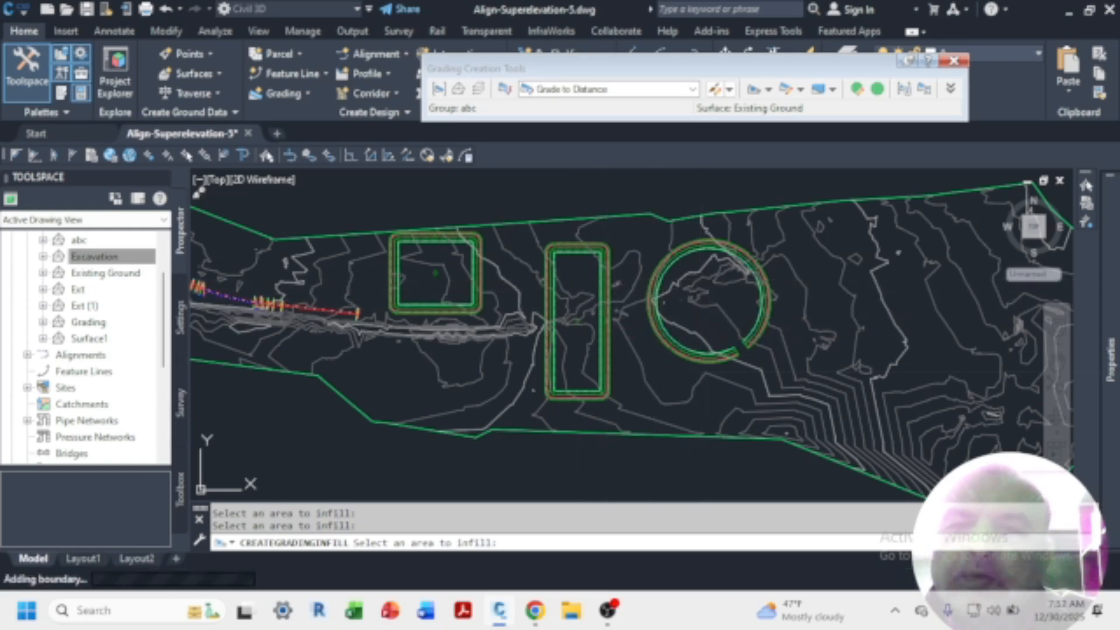
scroll(714, 317, down, 6)
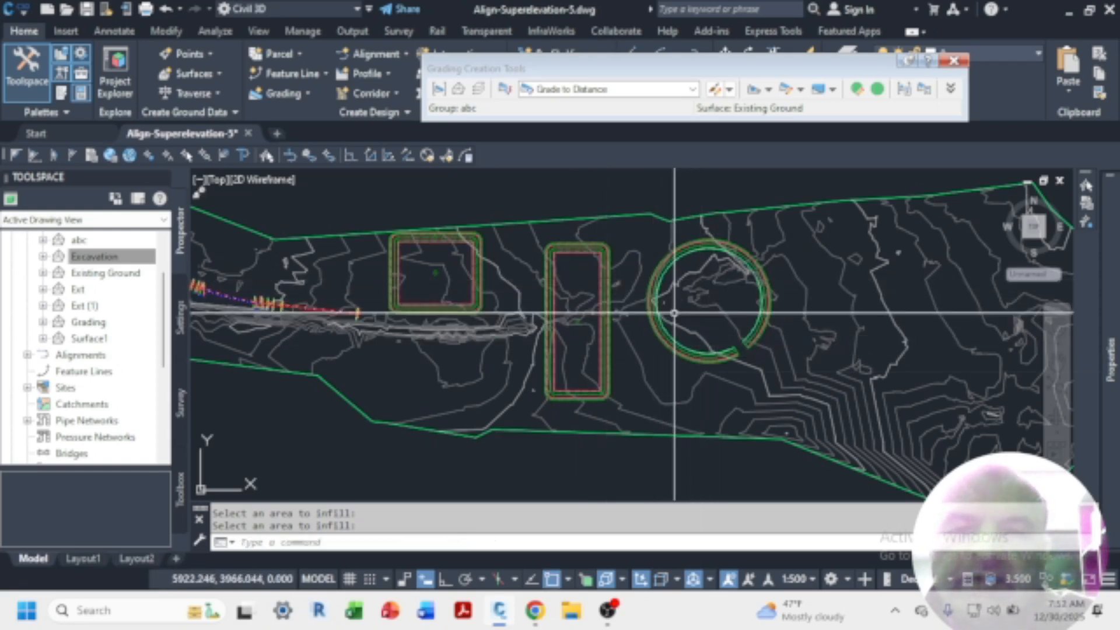
Step: Select the square, rectangle and circle gradings together with the ground surface and open them in the Object Viewer
scroll(648, 325, up, 5)
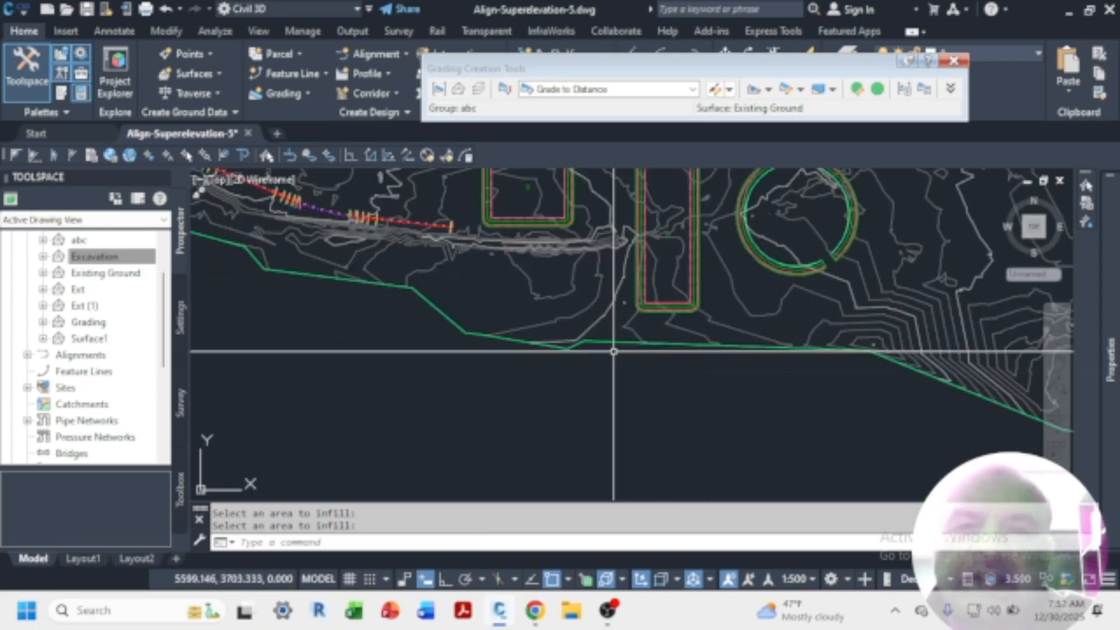
scroll(612, 345, down, 3)
scroll(667, 346, up, 3)
scroll(667, 346, down, 3)
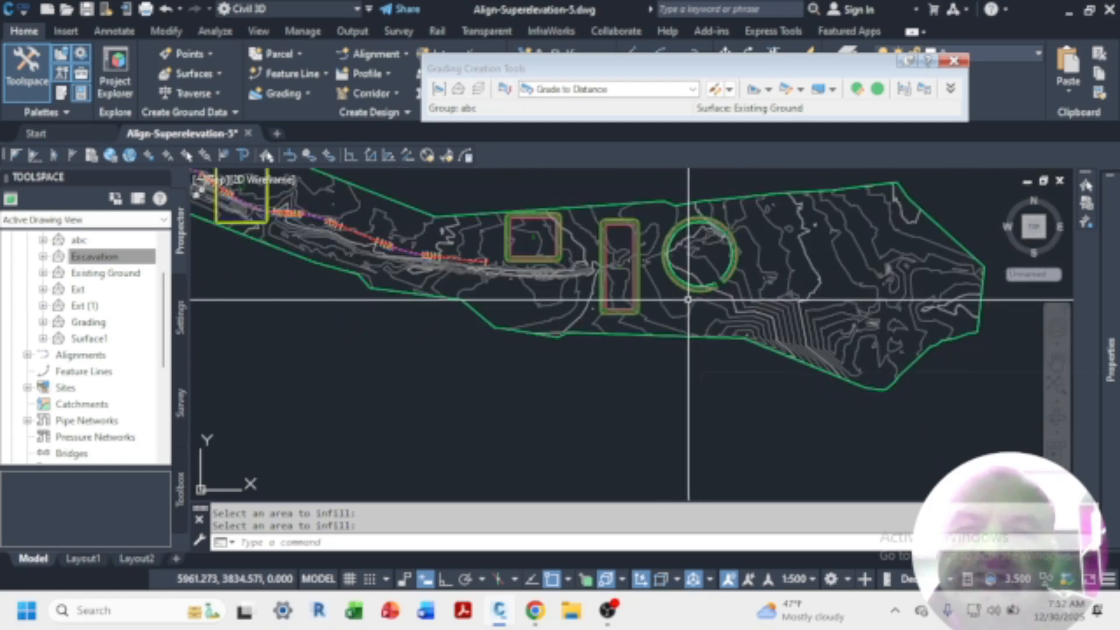
click(692, 260)
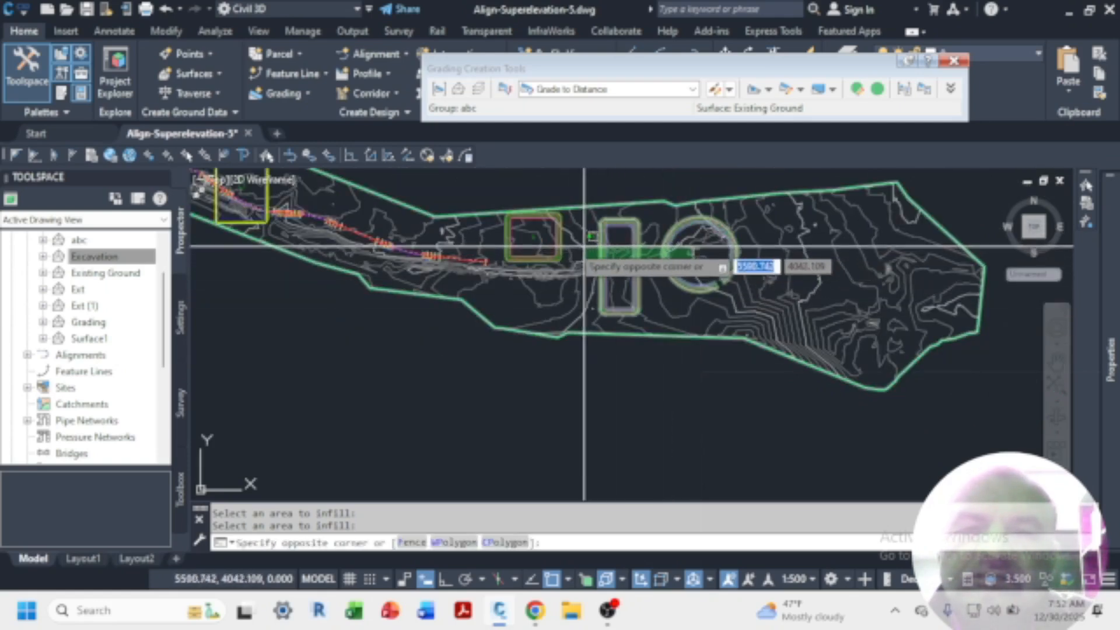
click(527, 232)
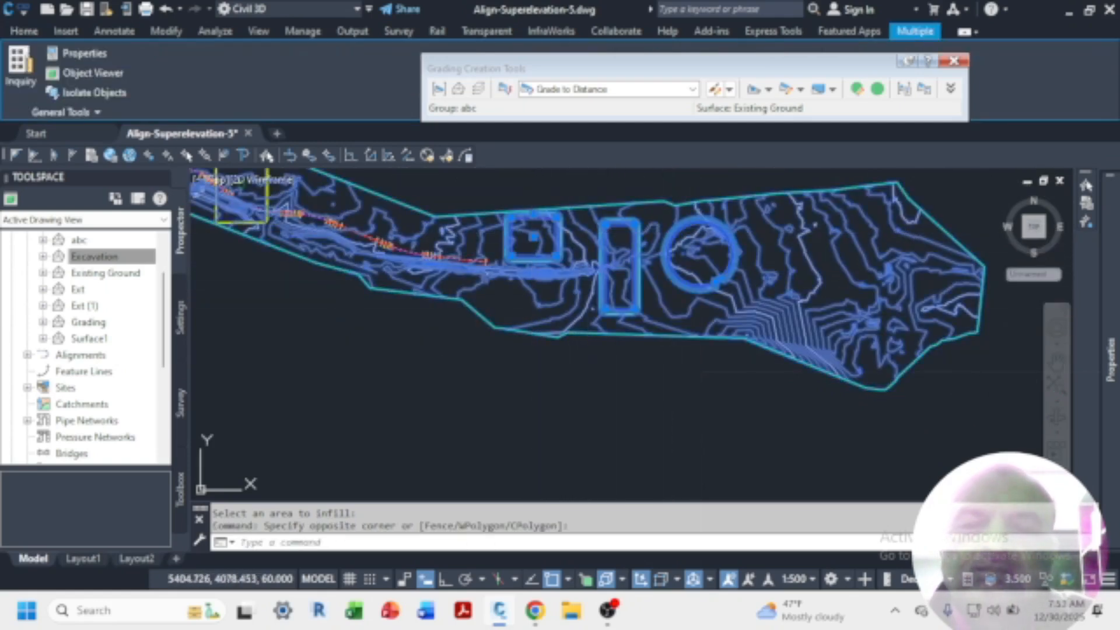
right_click(534, 235)
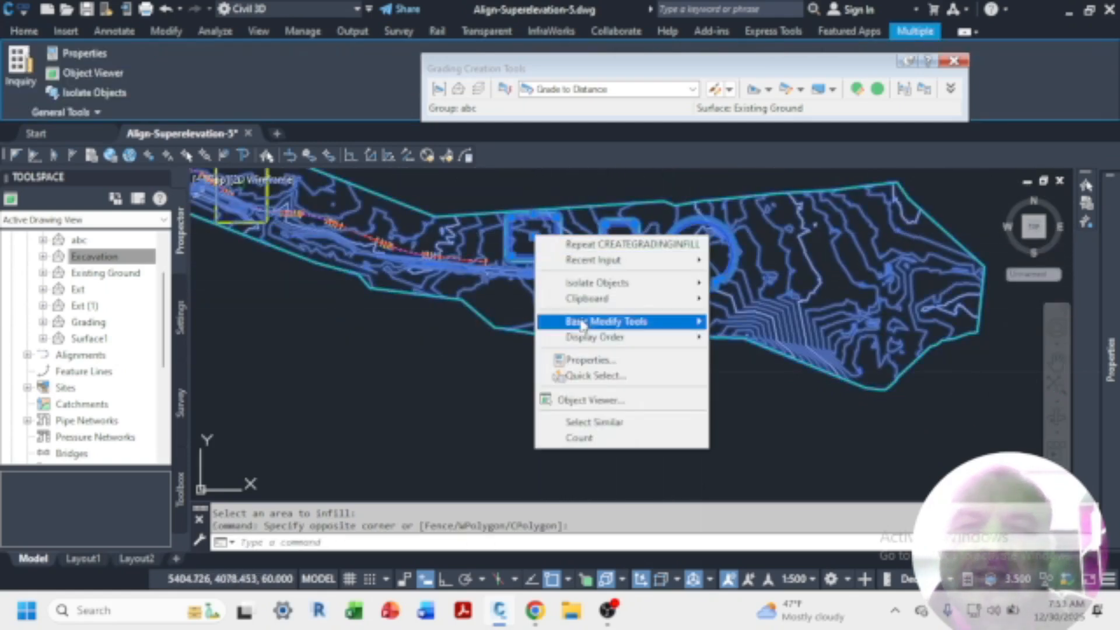
click(610, 401)
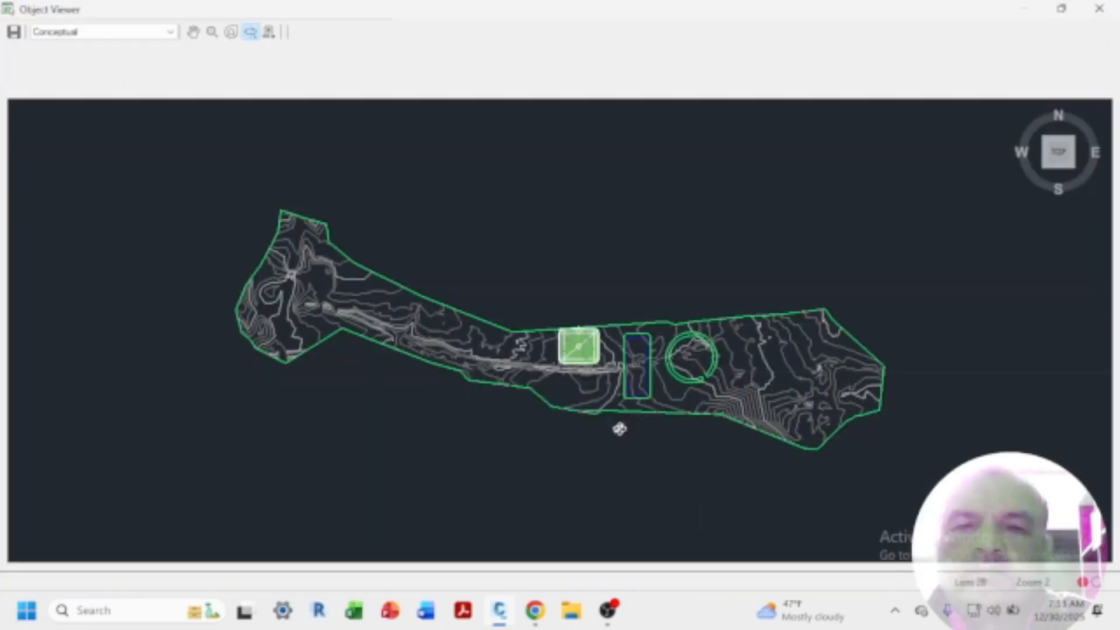
Step: Examine the slopes and infills of the three gradings in a tilted 3D view and close the Object Viewer
drag(621, 428, 603, 318)
scroll(669, 416, up, 2)
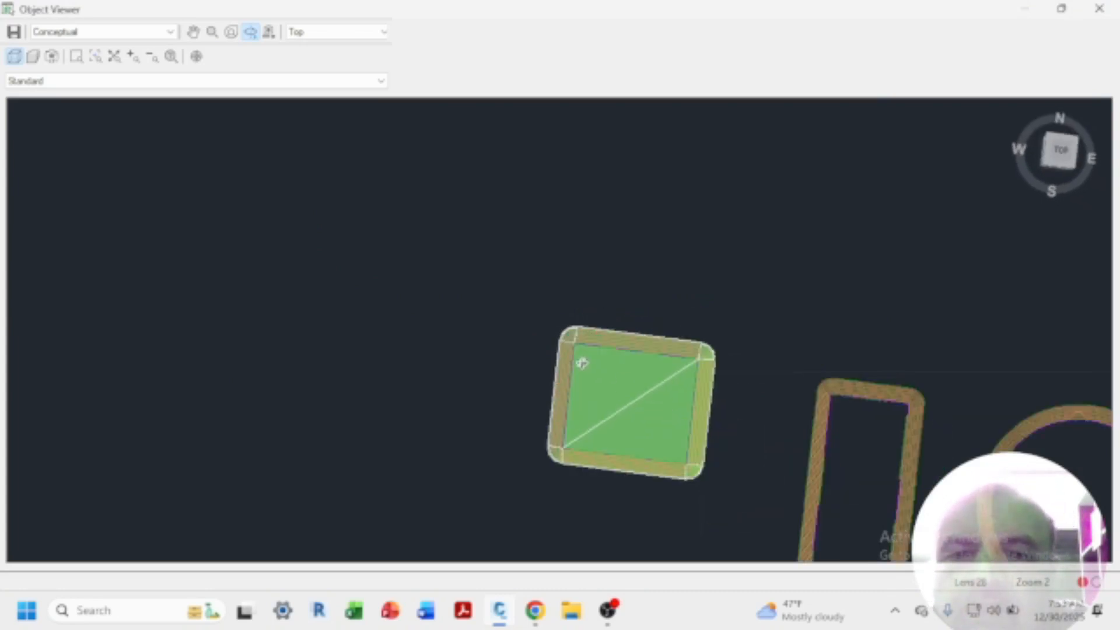
scroll(580, 362, down, 2)
scroll(617, 423, up, 1)
scroll(600, 360, down, 1)
scroll(600, 356, up, 5)
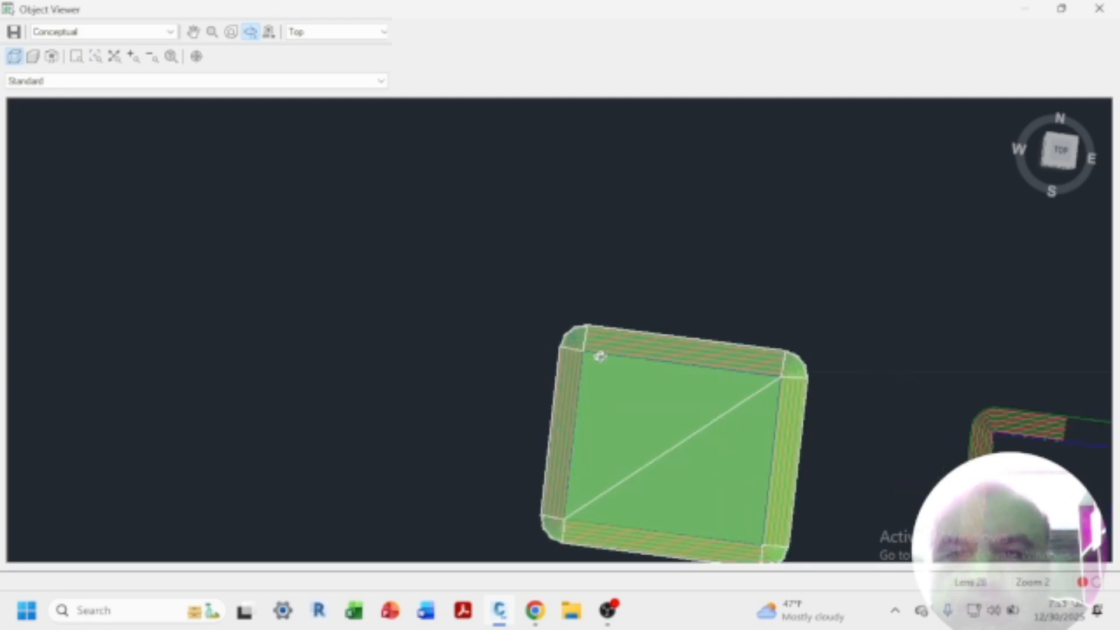
scroll(615, 415, up, 1)
scroll(577, 371, down, 6)
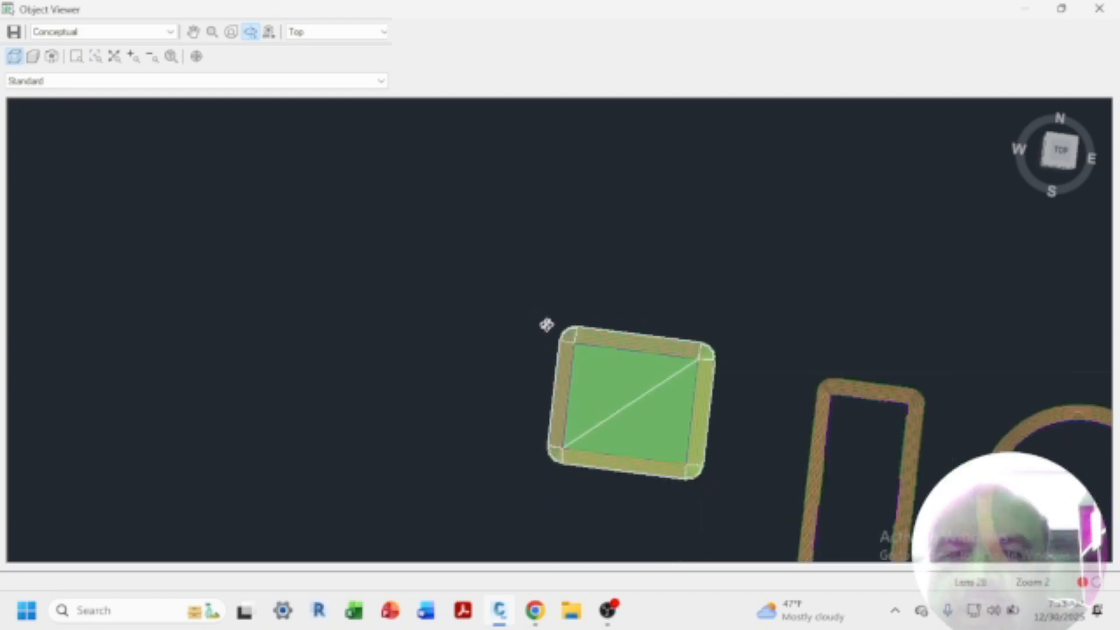
scroll(684, 400, up, 3)
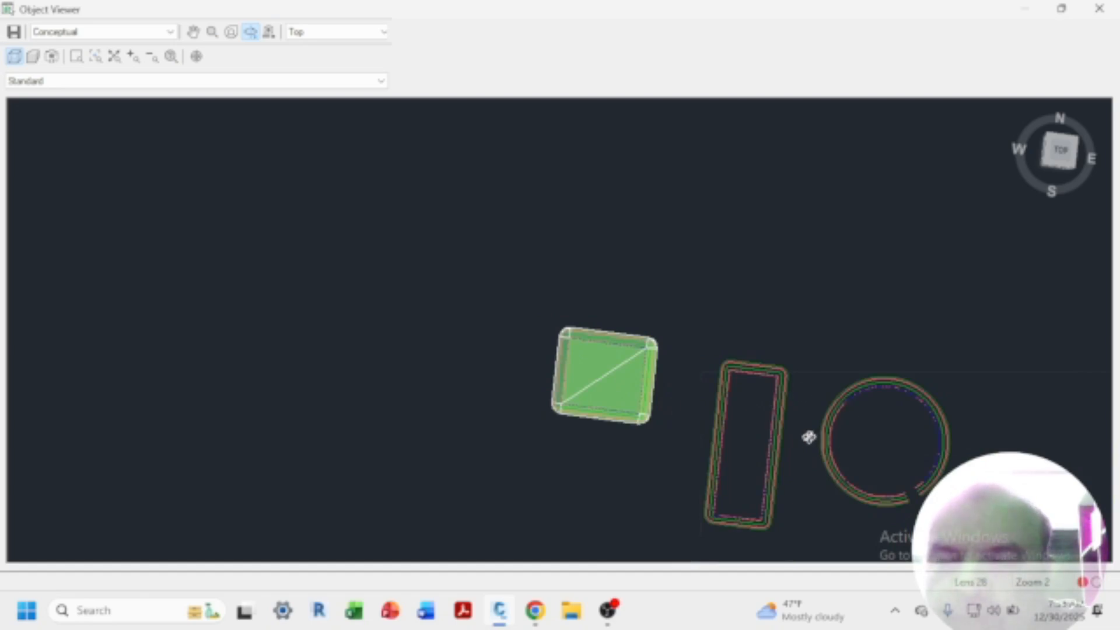
scroll(760, 415, down, 6)
scroll(648, 344, up, 3)
right_click(620, 295)
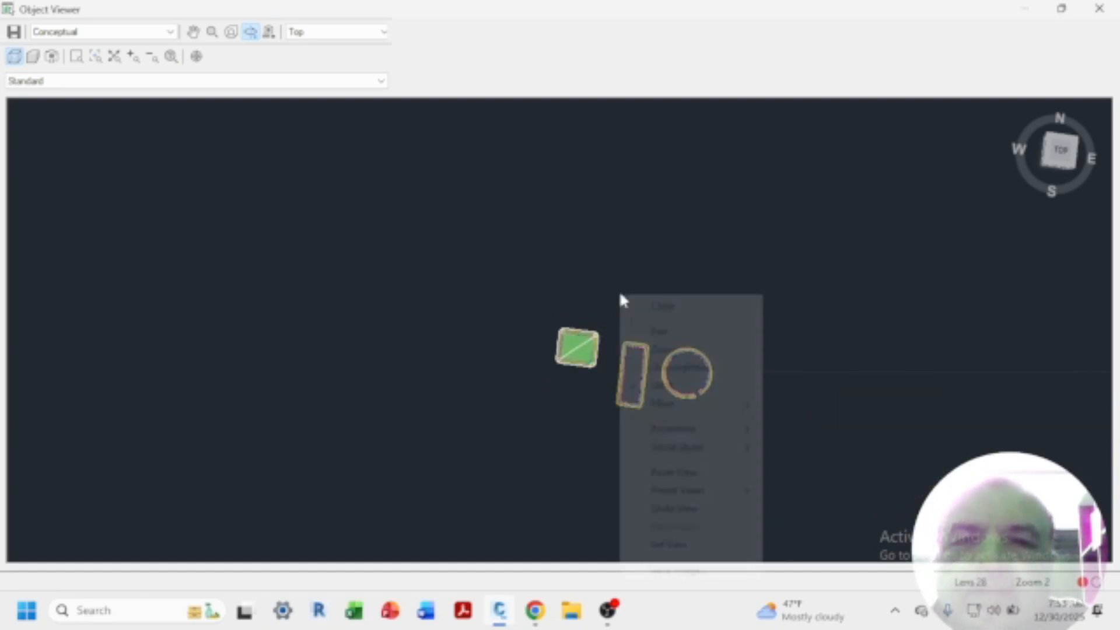
click(654, 306)
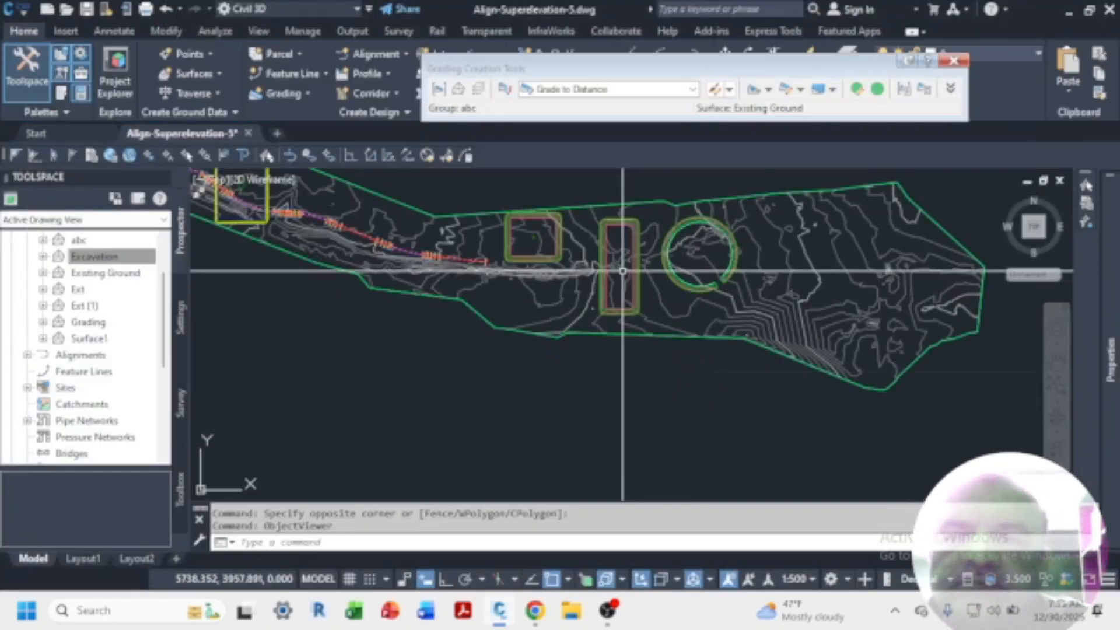
scroll(613, 293, up, 3)
scroll(616, 295, down, 2)
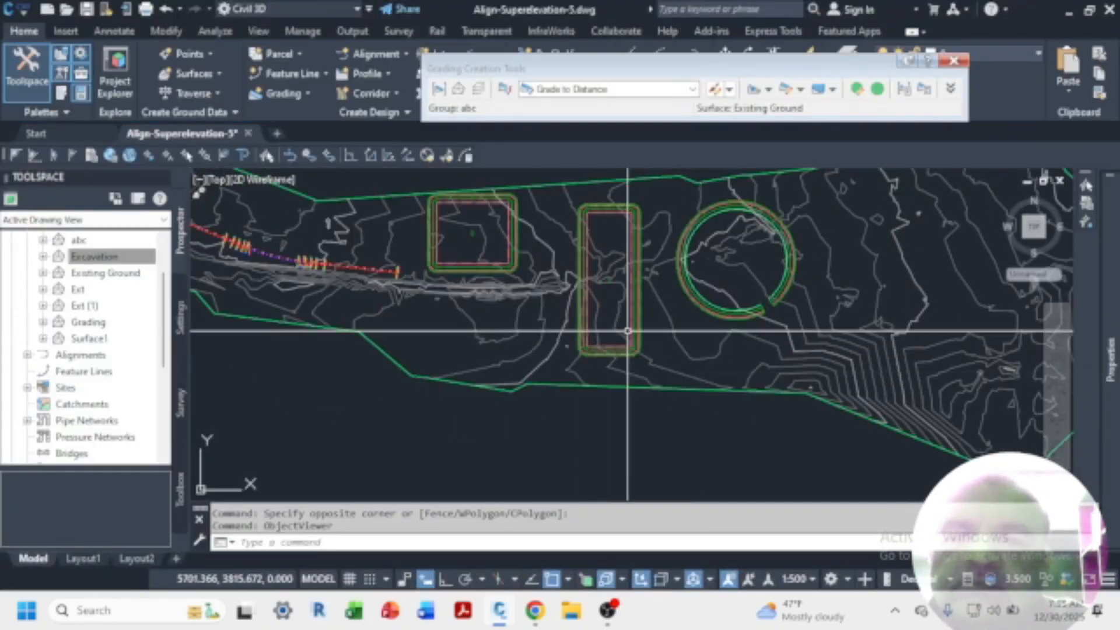
click(769, 90)
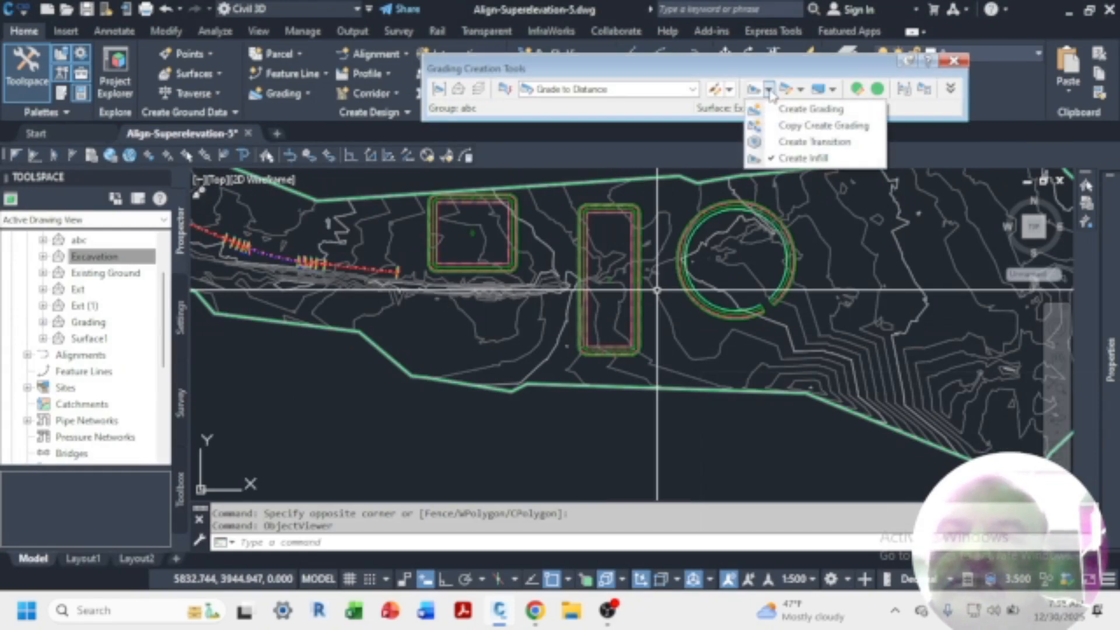
click(806, 158)
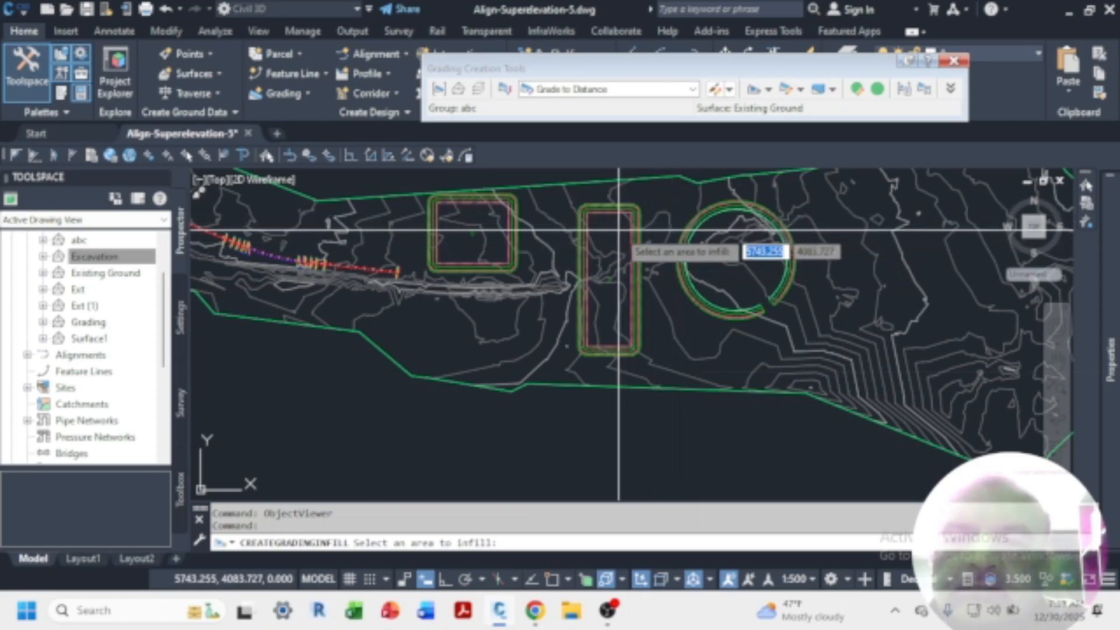
key(Return)
scroll(619, 230, down, 3)
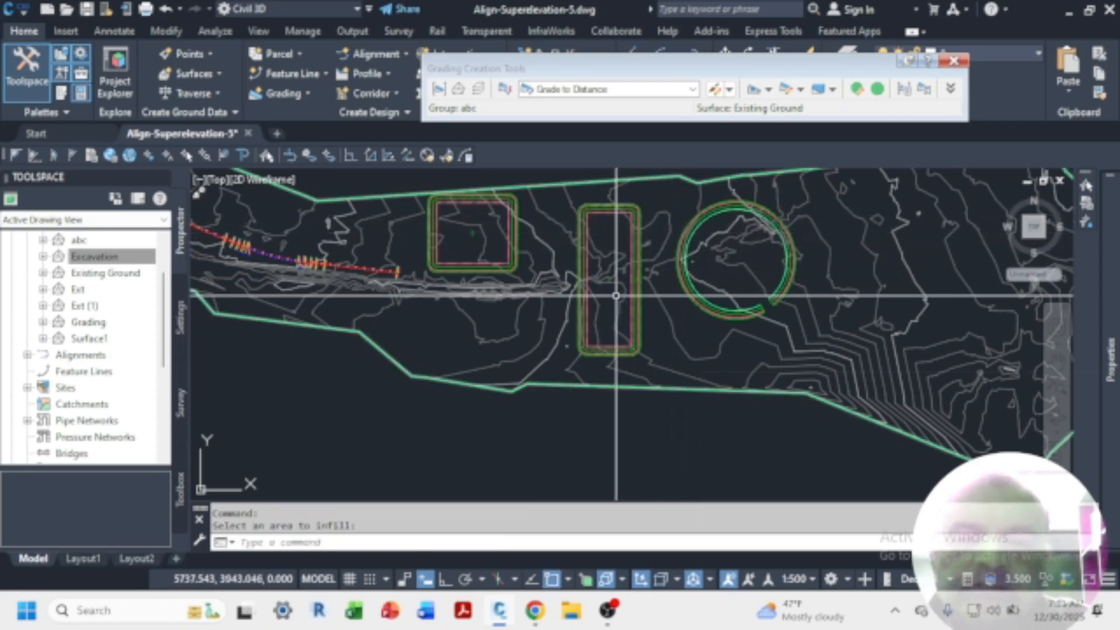
scroll(612, 300, up, 6)
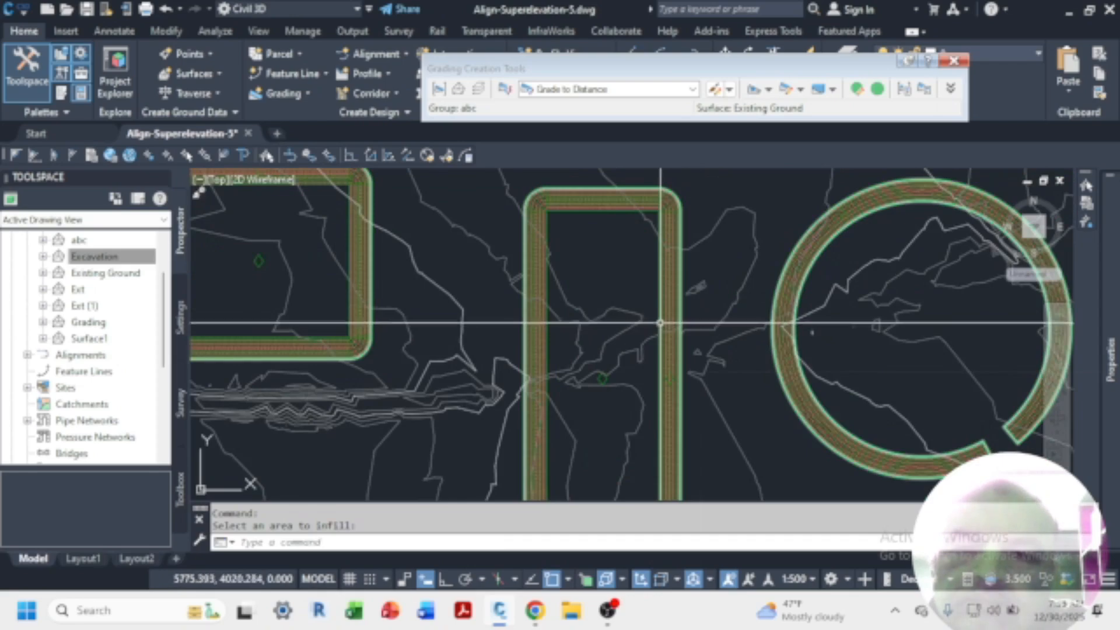
Step: Select the grading surface abc at the square grading and open it in the Object Viewer
scroll(636, 303, down, 4)
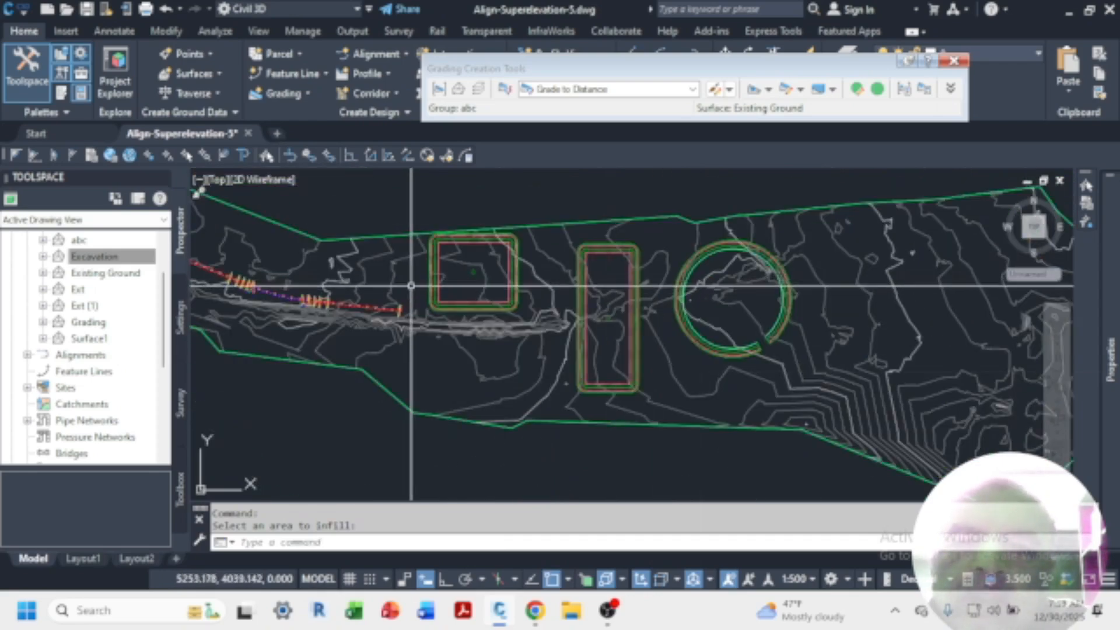
scroll(443, 234, up, 6)
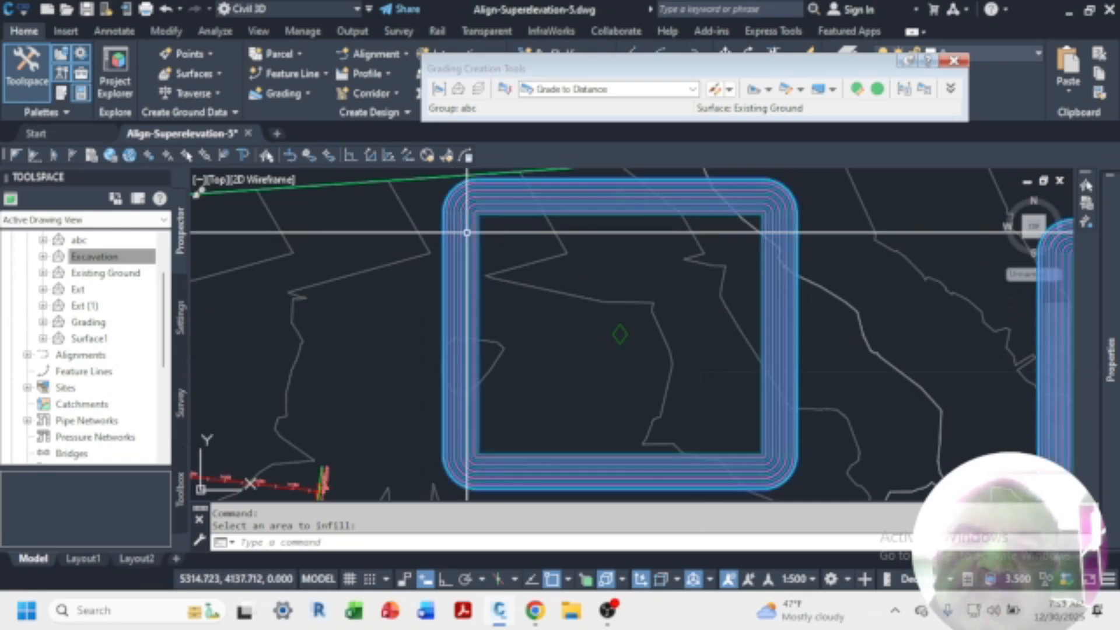
click(467, 233)
right_click(466, 232)
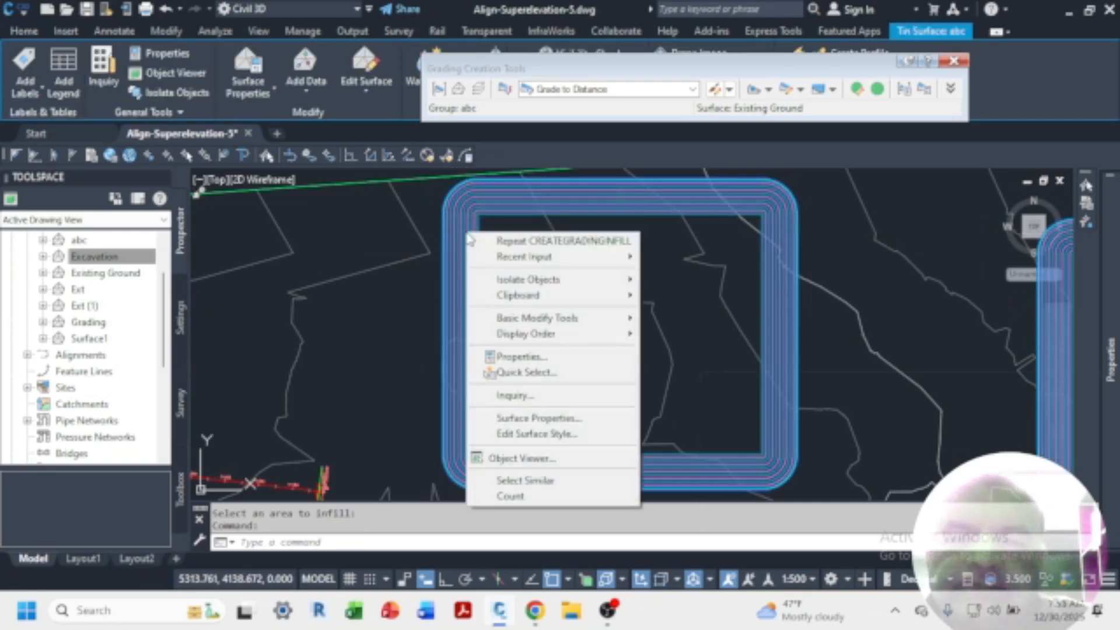
click(496, 460)
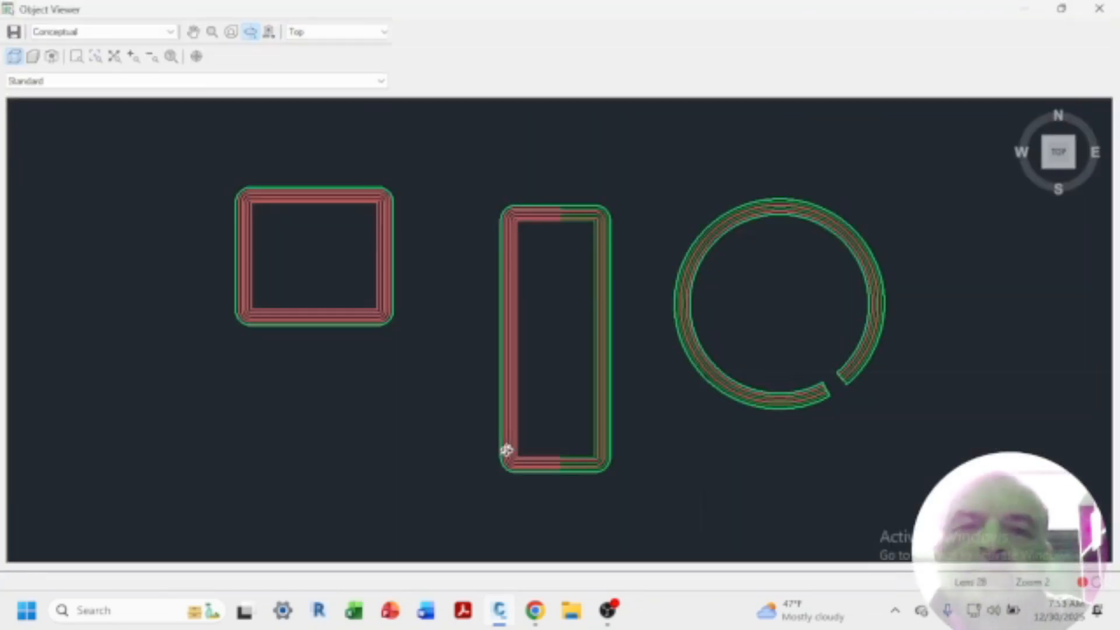
Step: Examine the slopes and infills of the square, rectangle and circle gradings in a tilted 3D view at close range
drag(480, 428, 472, 243)
mouse_move(455, 252)
mouse_down()
mouse_move(440, 250)
mouse_move(450, 257)
mouse_up()
scroll(322, 241, up, 3)
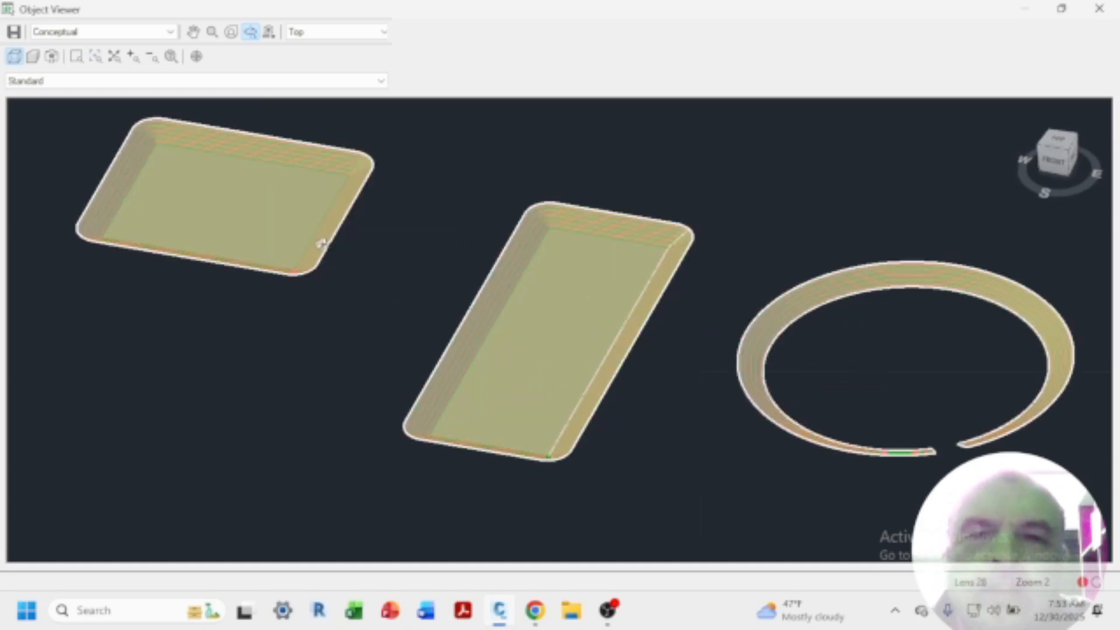
scroll(350, 274, down, 2)
scroll(356, 280, up, 5)
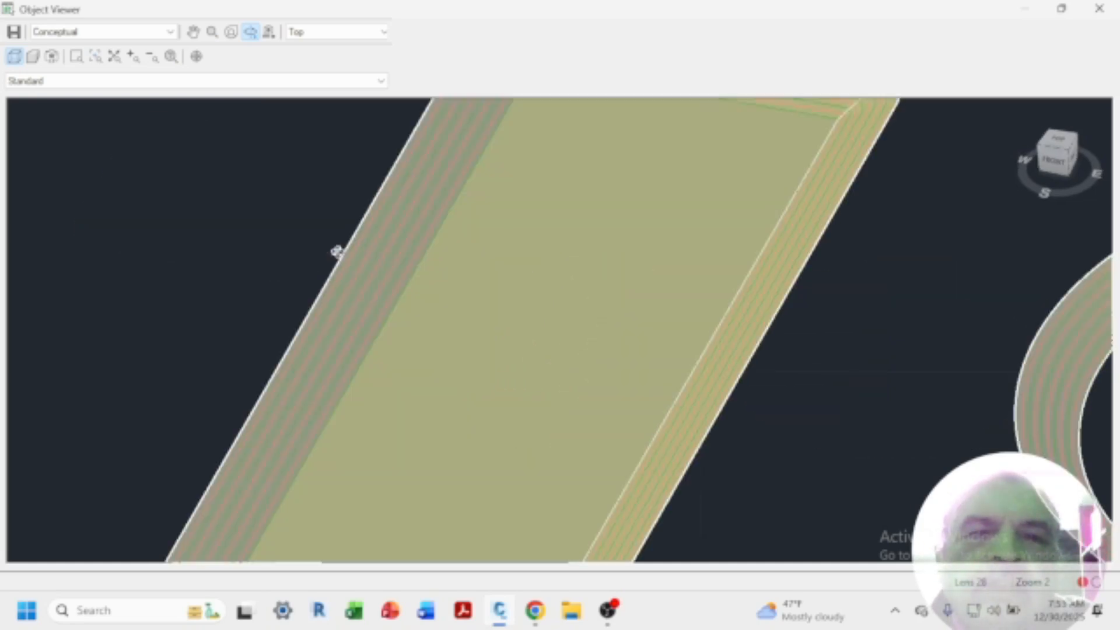
scroll(550, 413, down, 5)
scroll(373, 210, up, 5)
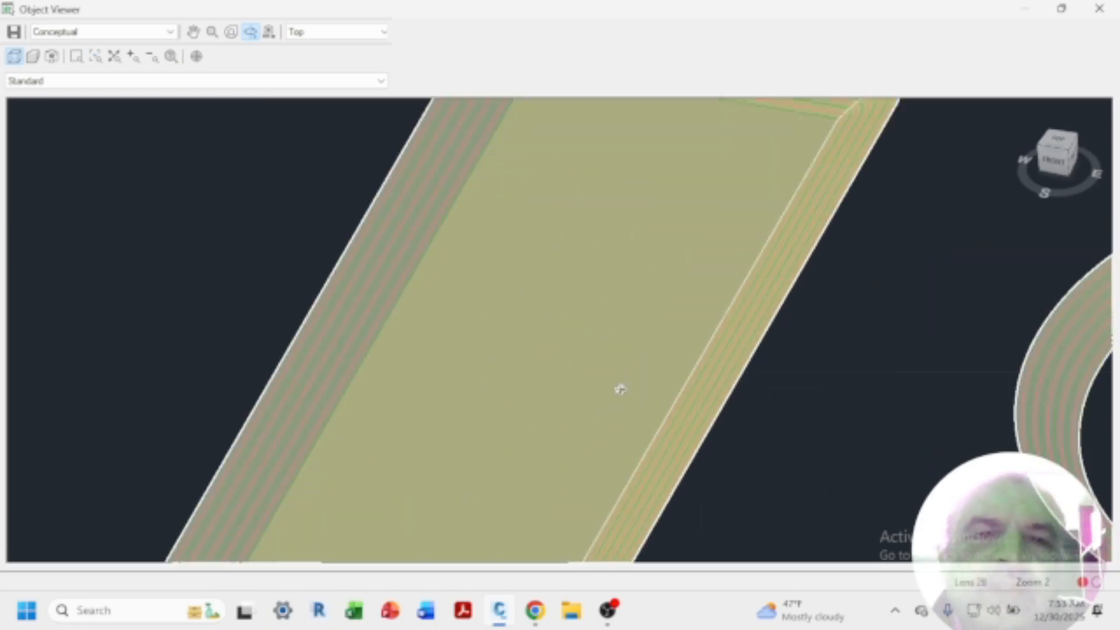
scroll(621, 387, down, 5)
scroll(320, 268, up, 5)
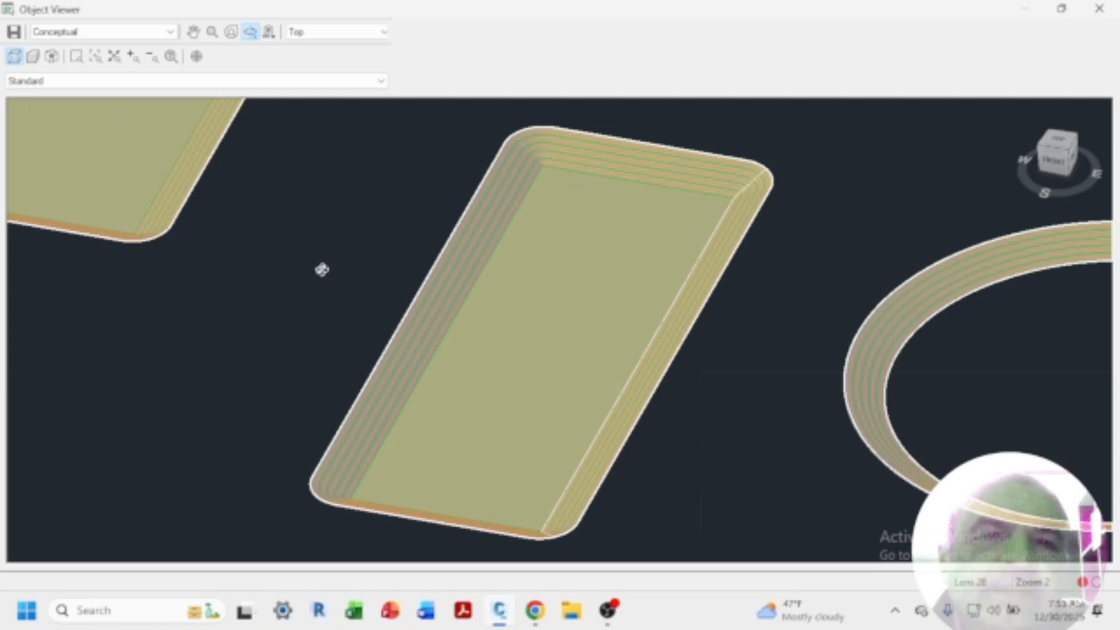
scroll(428, 313, down, 5)
scroll(567, 391, down, 2)
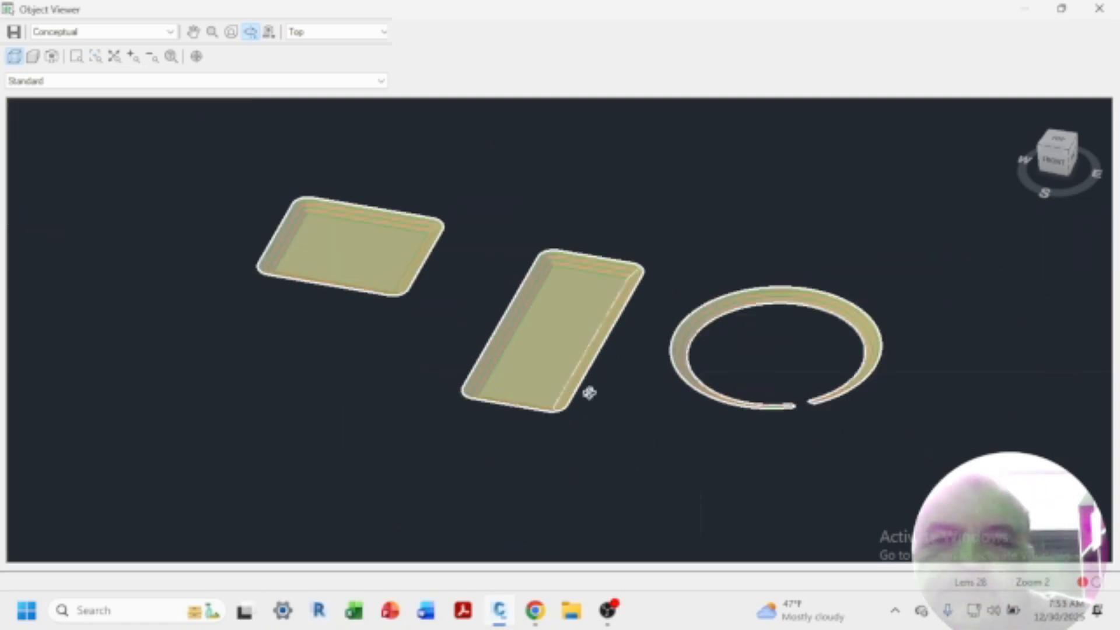
scroll(590, 393, up, 3)
scroll(645, 359, down, 3)
scroll(639, 322, down, 3)
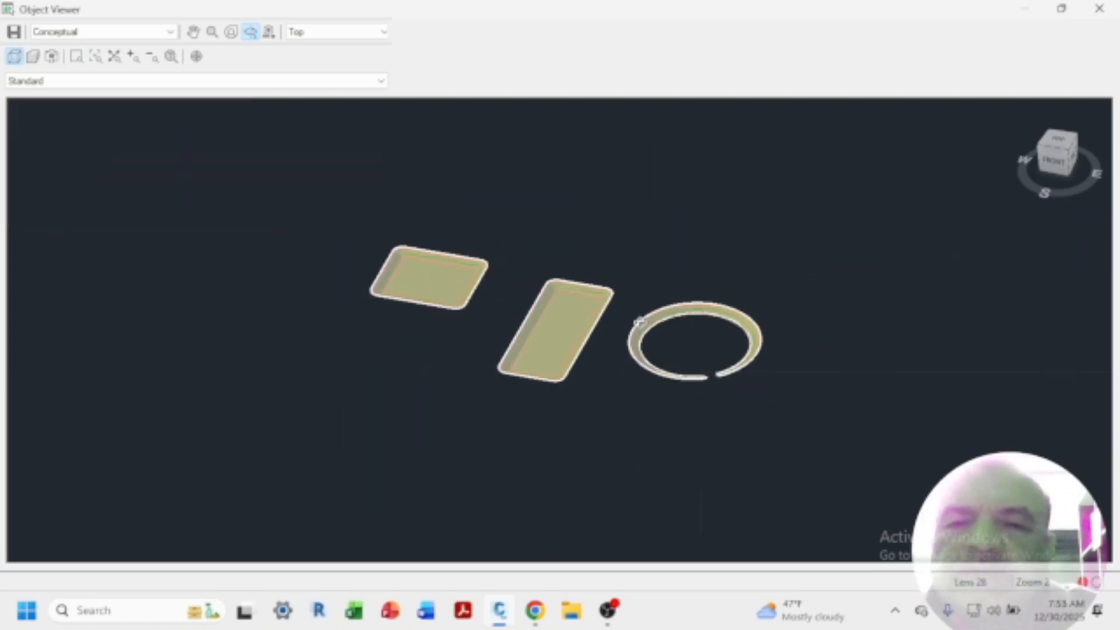
scroll(640, 320, up, 5)
scroll(647, 333, down, 5)
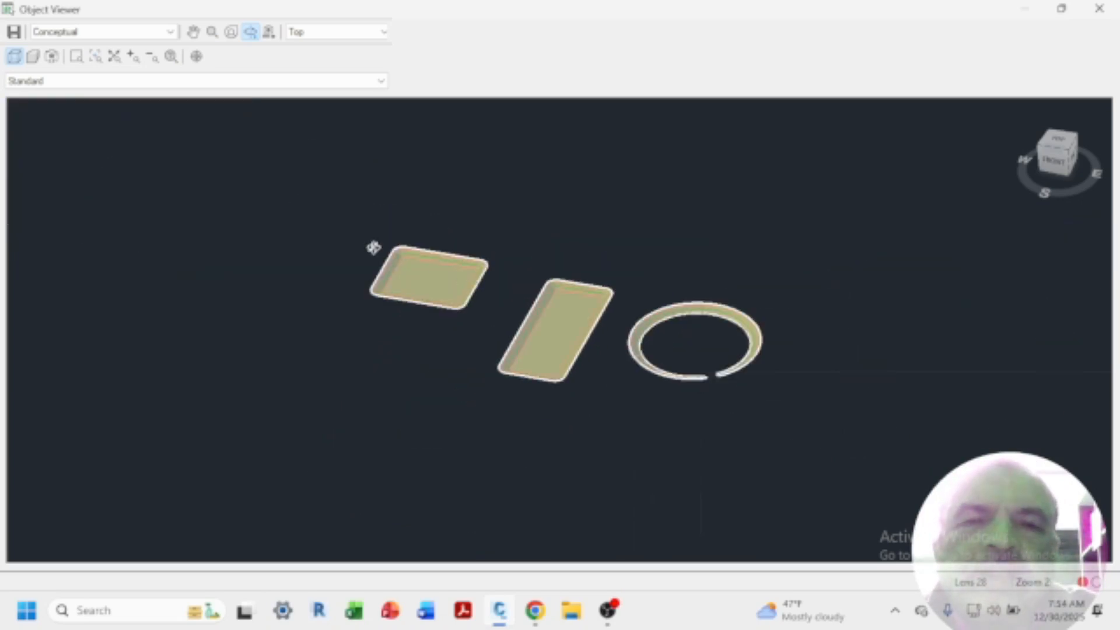
scroll(374, 246, up, 5)
scroll(453, 314, up, 3)
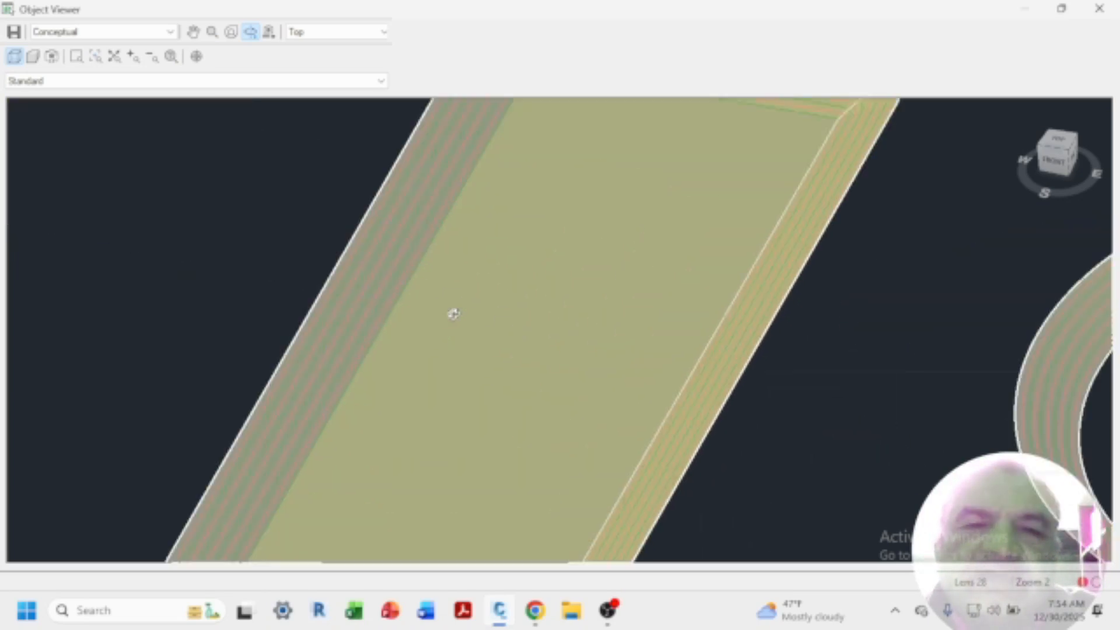
scroll(714, 455, down, 5)
scroll(431, 277, up, 3)
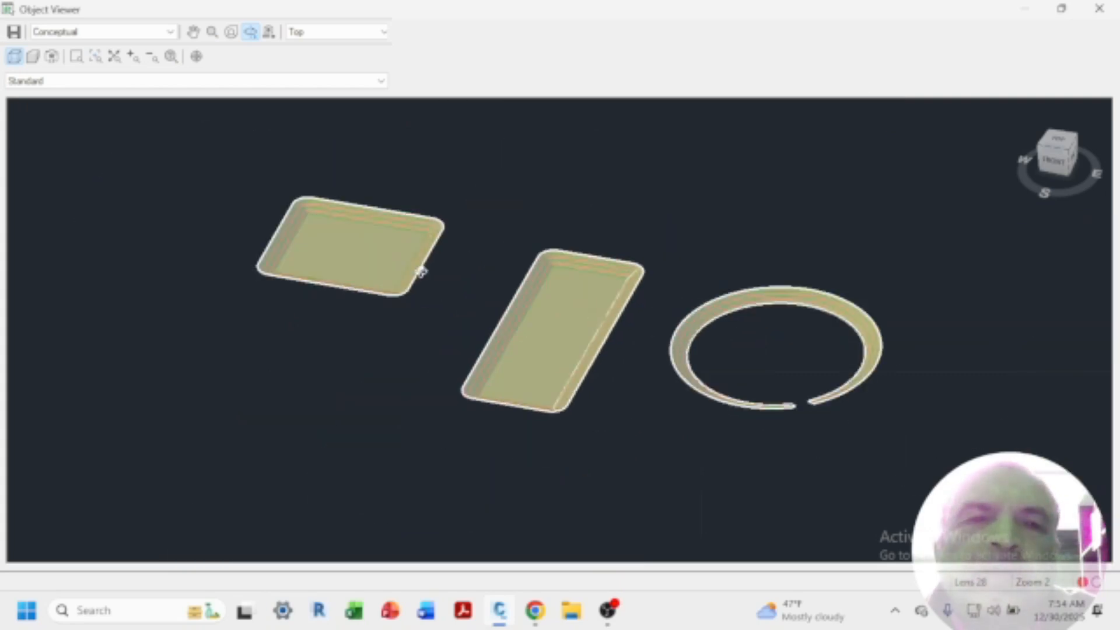
scroll(465, 303, down, 3)
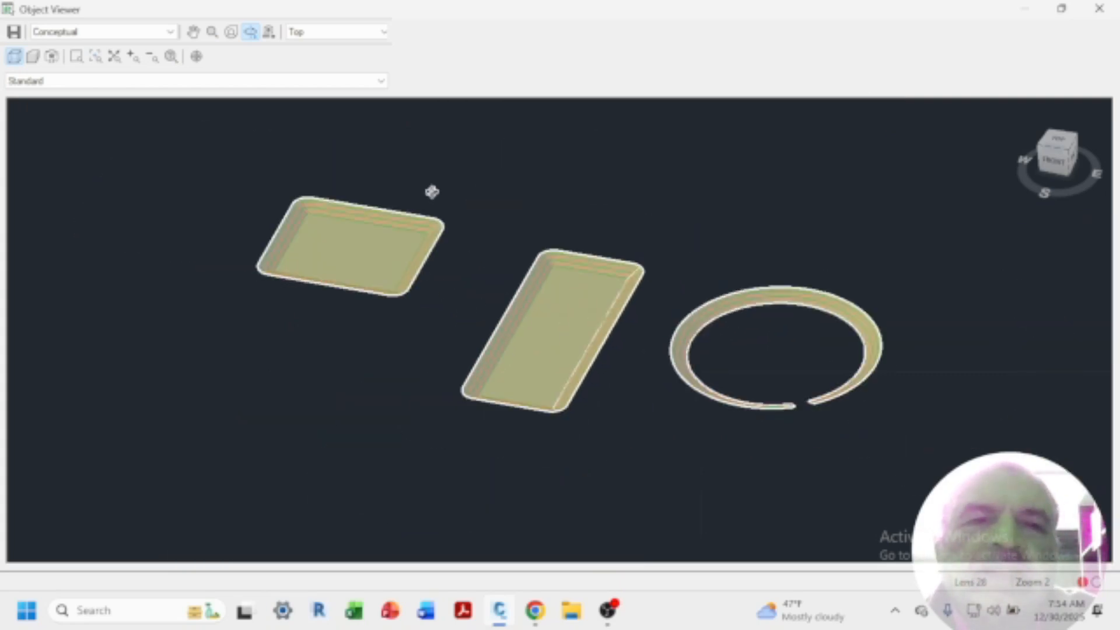
Step: View the gradings from the SE Isometric and Front directions and tilt the front view slightly
click(384, 32)
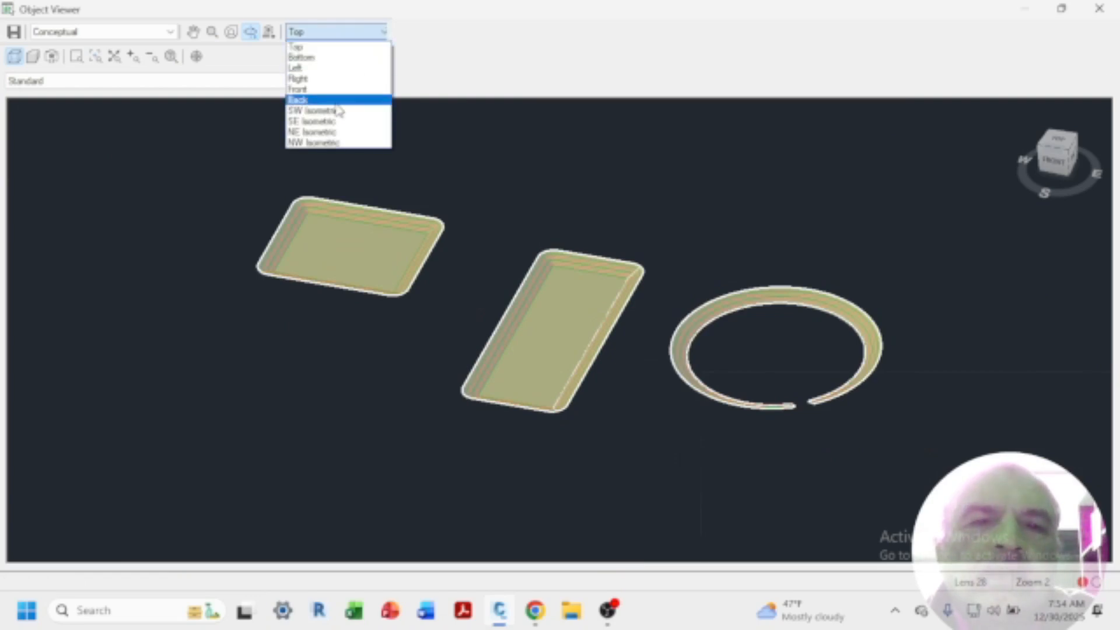
click(325, 123)
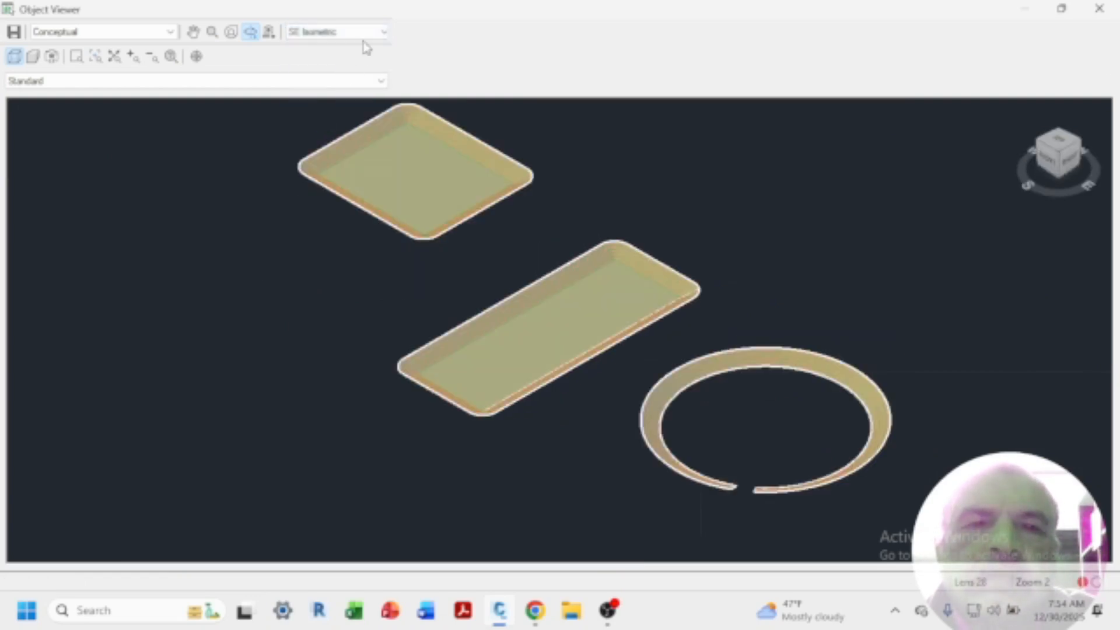
click(384, 35)
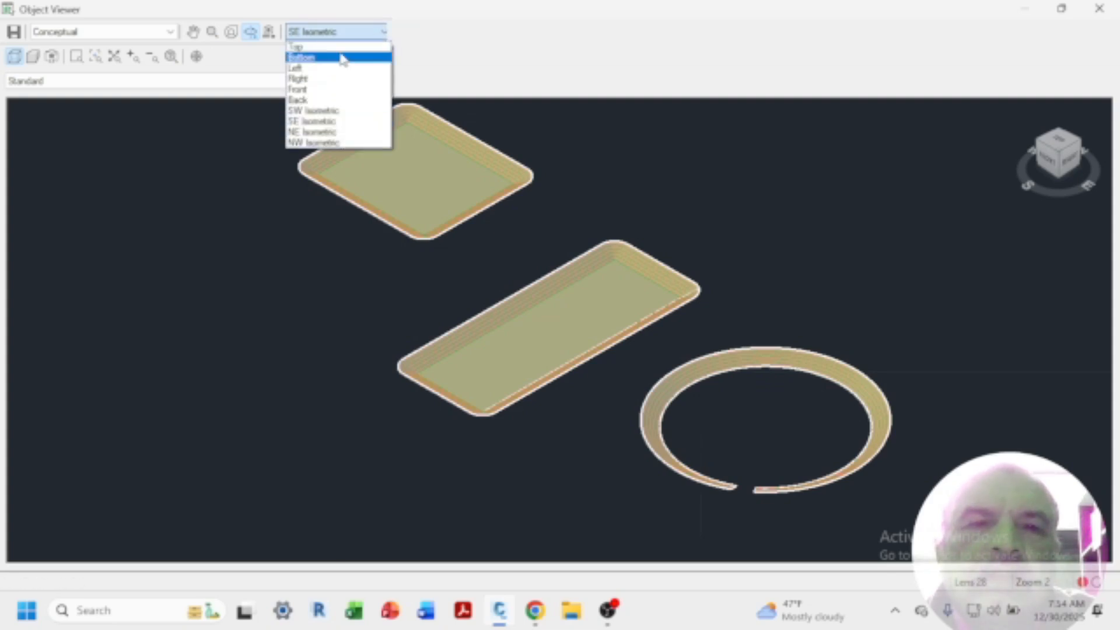
click(325, 90)
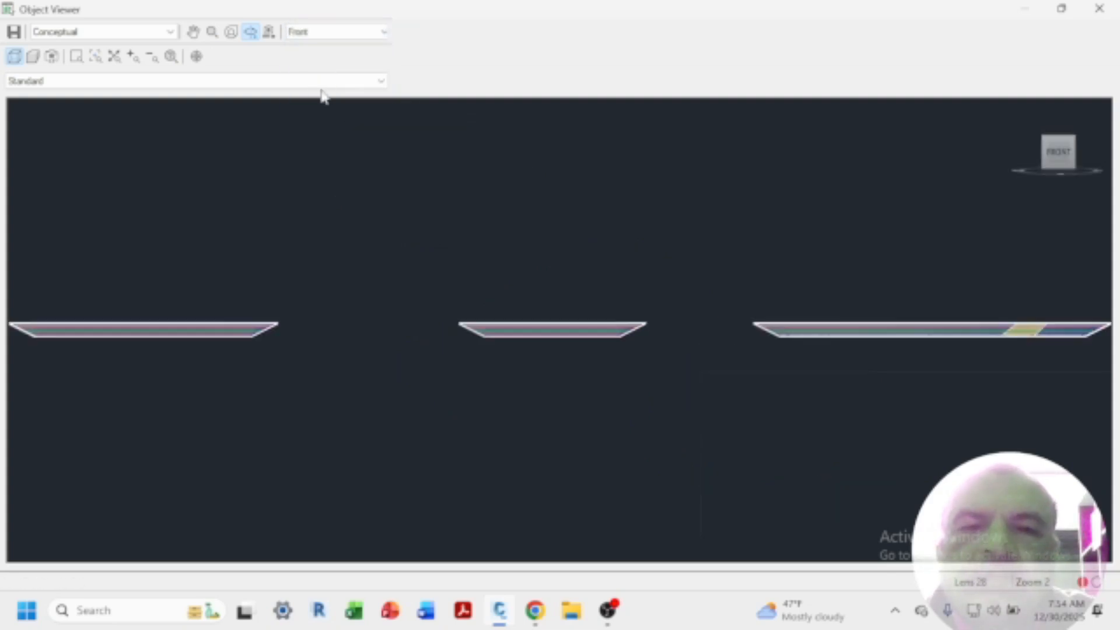
drag(608, 401, 611, 415)
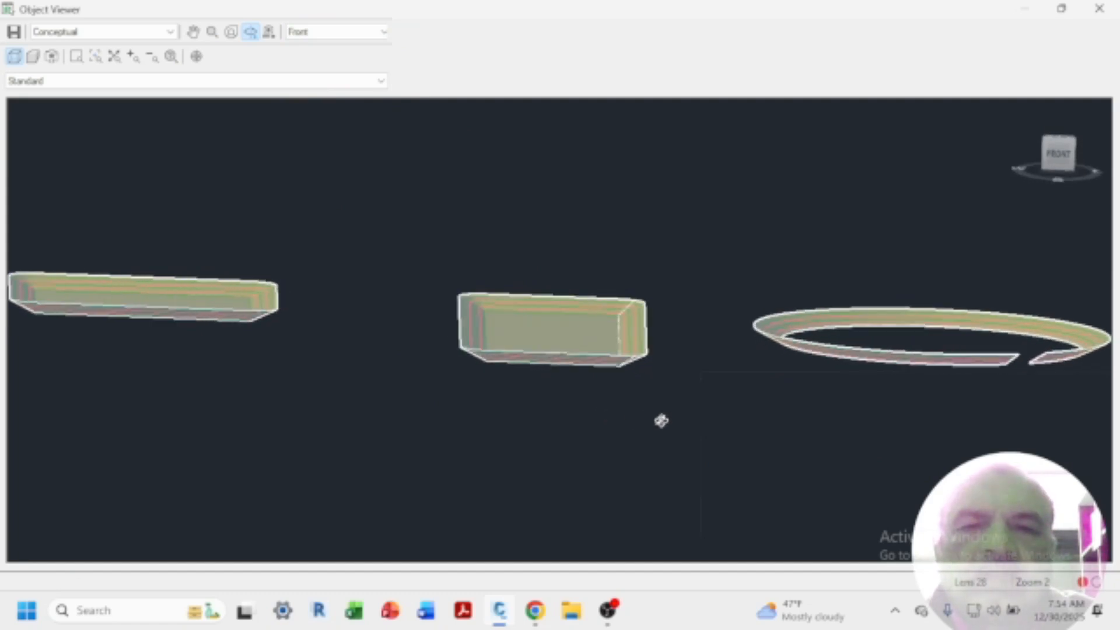
scroll(661, 420, down, 2)
Step: Preview the gradings in the Shaded and Shades of Gray visual styles and close the Object Viewer
click(171, 32)
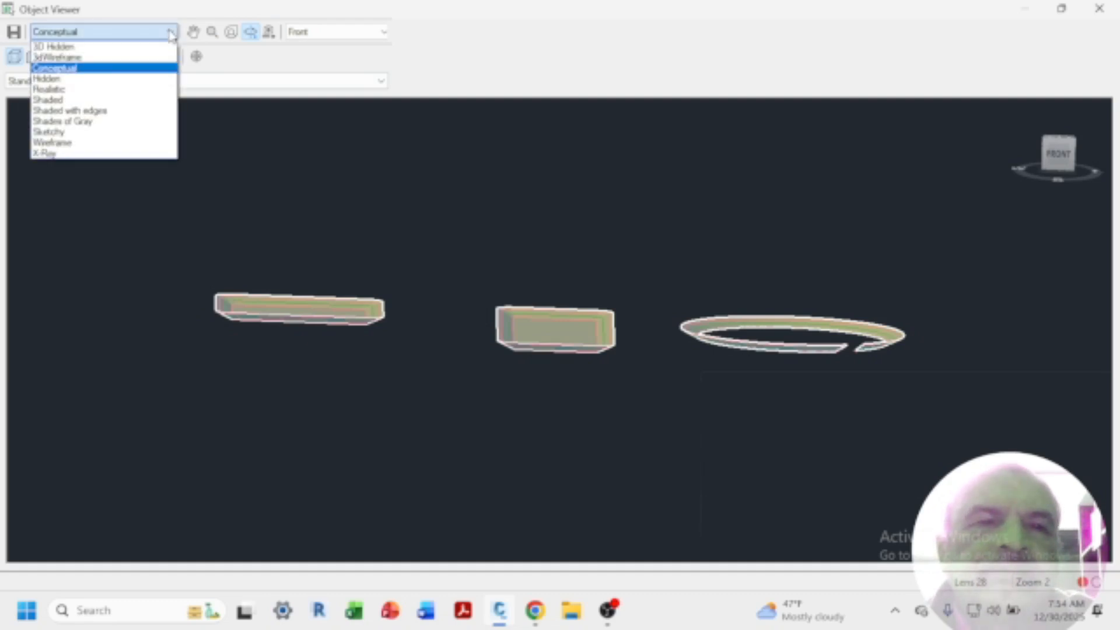
click(76, 101)
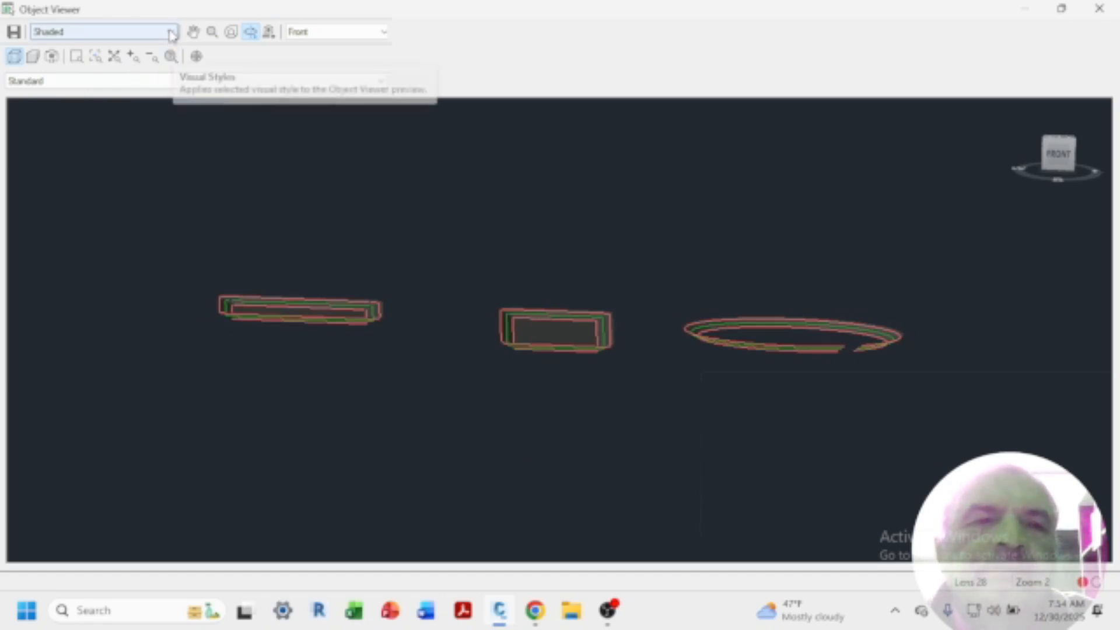
click(171, 33)
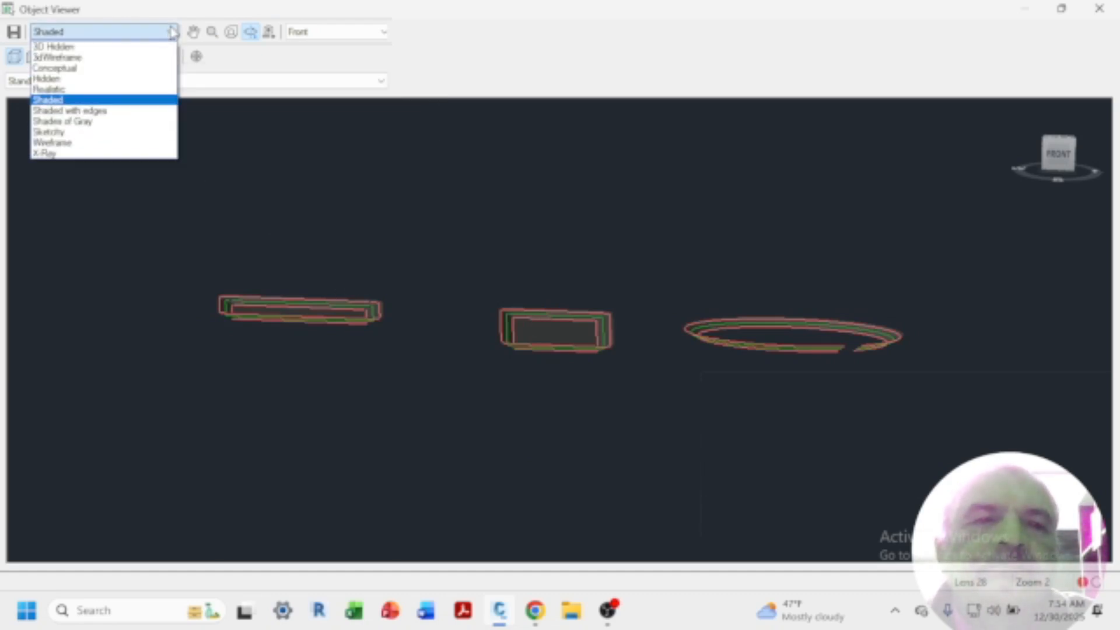
click(109, 122)
scroll(505, 315, down, 5)
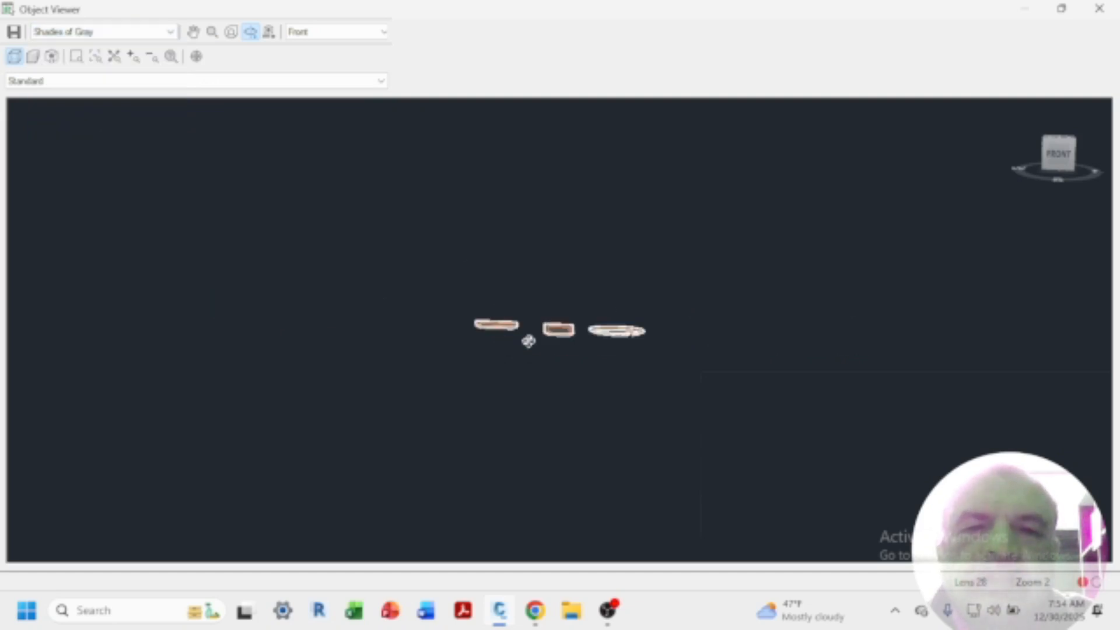
scroll(532, 342, up, 6)
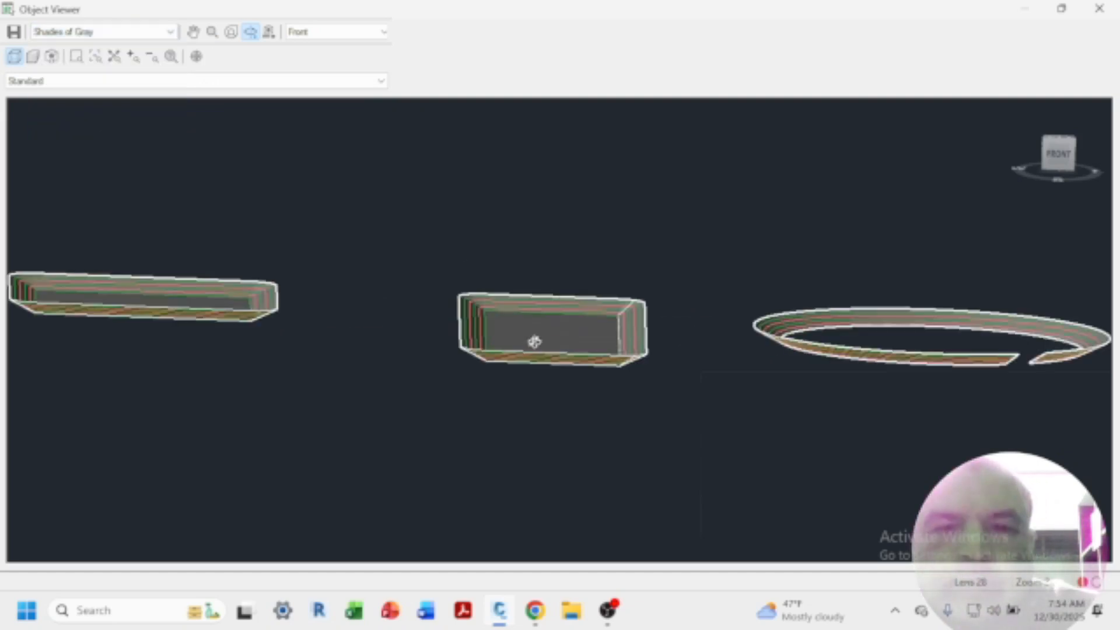
key(Escape)
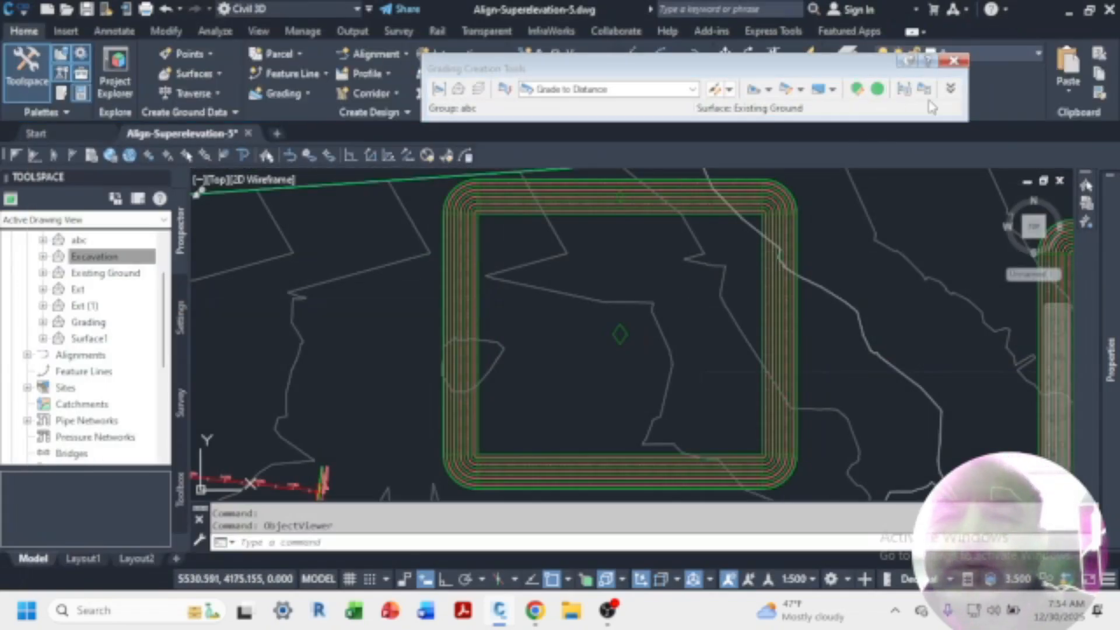
Step: Close the Grading Creation Tools and bring the whole site into view
click(955, 60)
scroll(593, 295, down, 5)
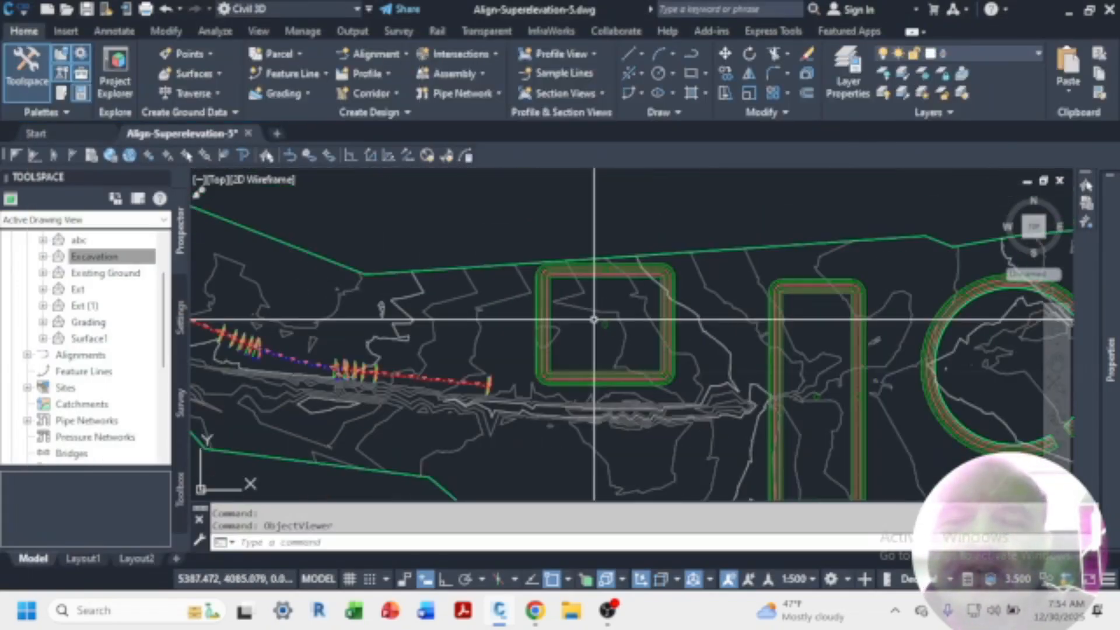
scroll(492, 290, down, 2)
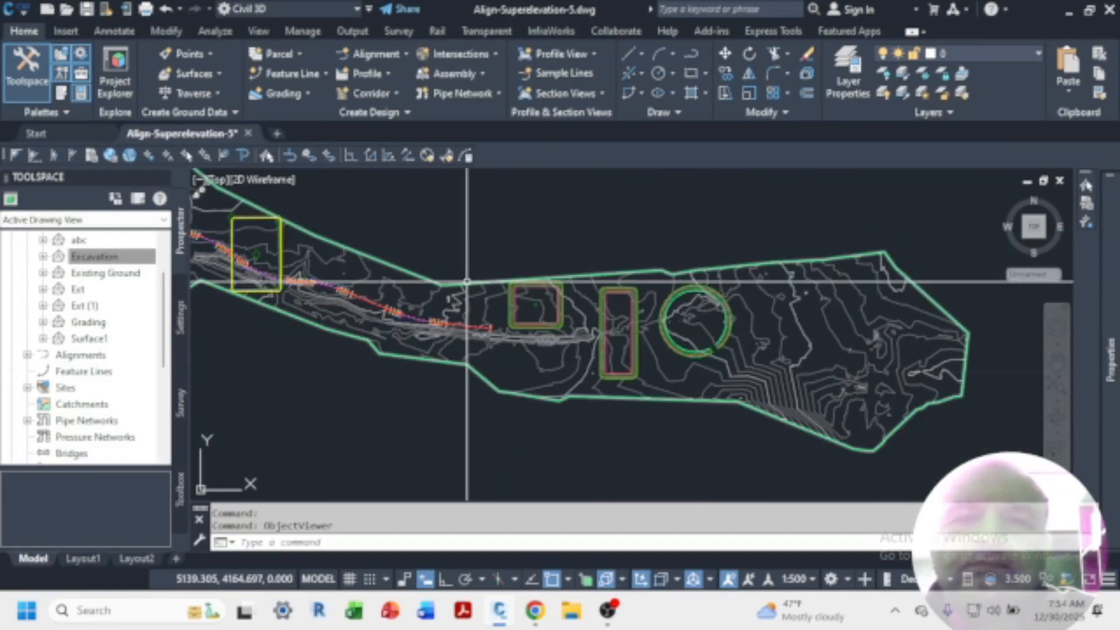
Step: Reopen the Grading Creation Tools to review the Grading Editor command and close them again
click(305, 93)
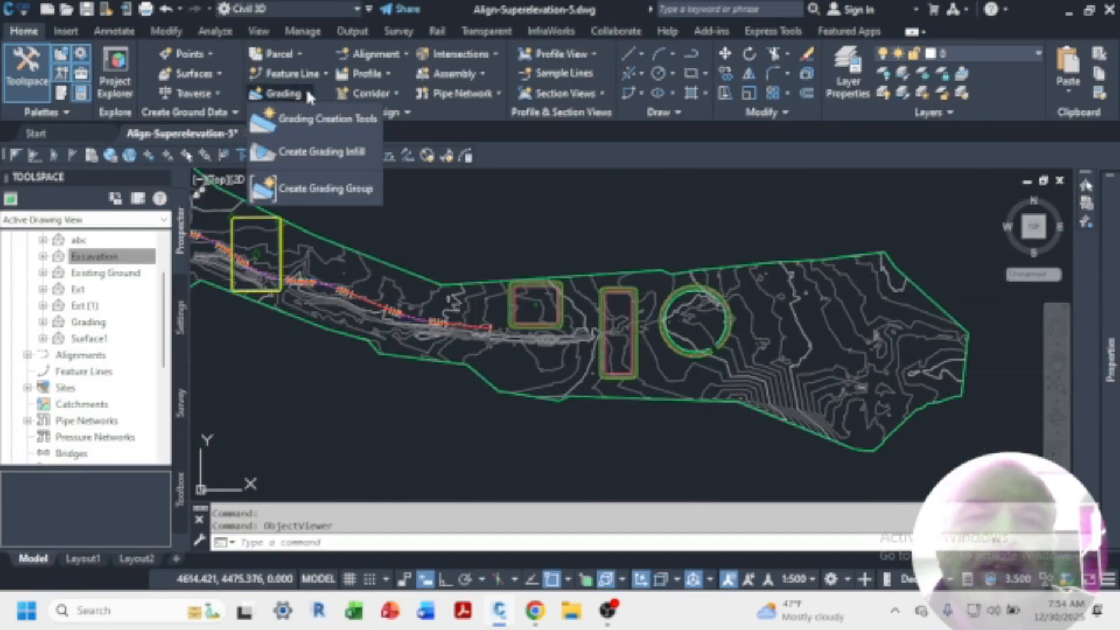
click(311, 120)
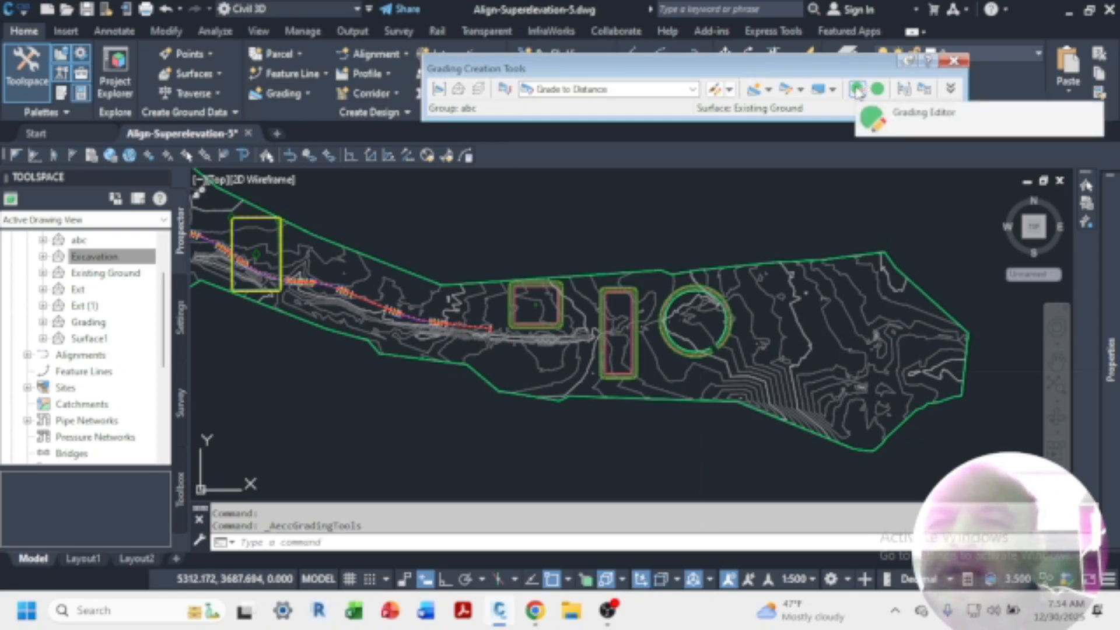
click(953, 60)
Step: Select the abc grading surface at the rectangular grading and open its surface style for editing
scroll(512, 287, up, 6)
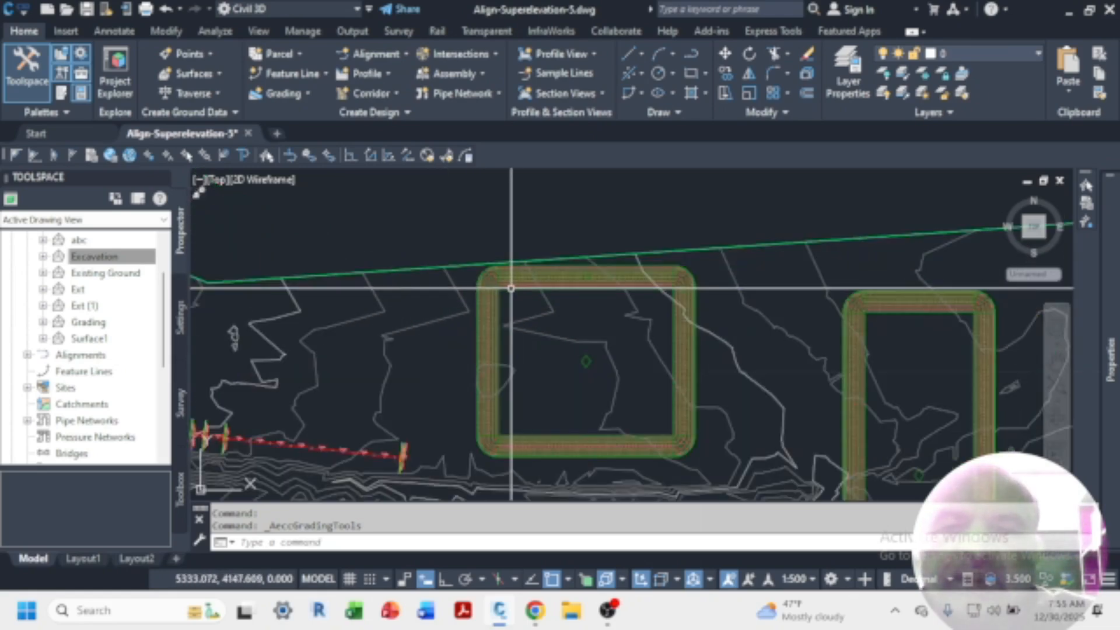
scroll(636, 348, down, 4)
scroll(636, 348, up, 5)
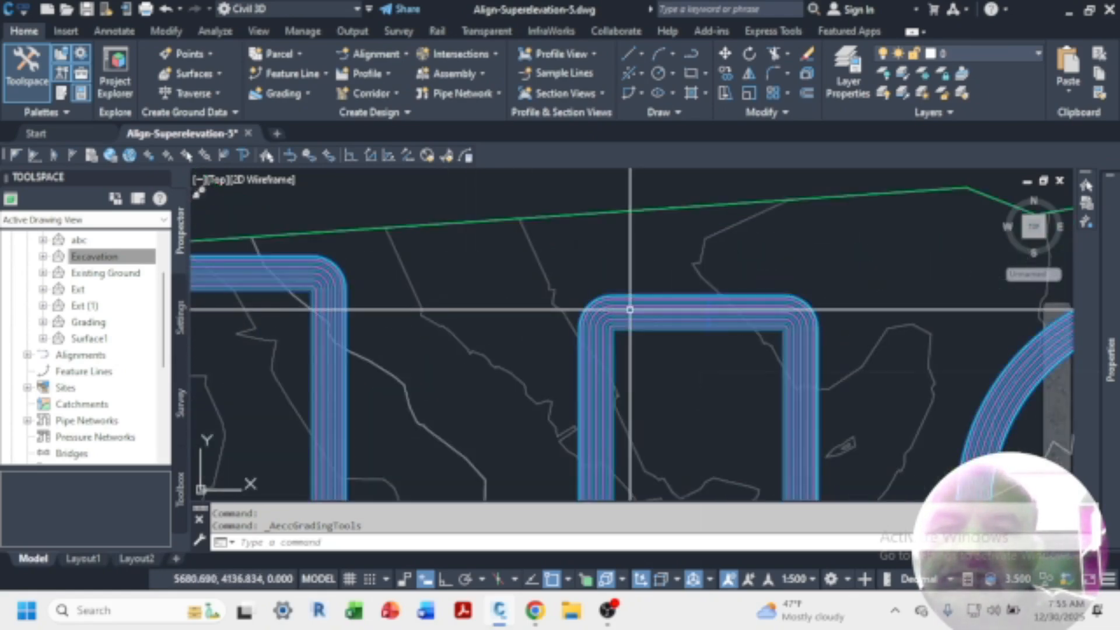
click(630, 310)
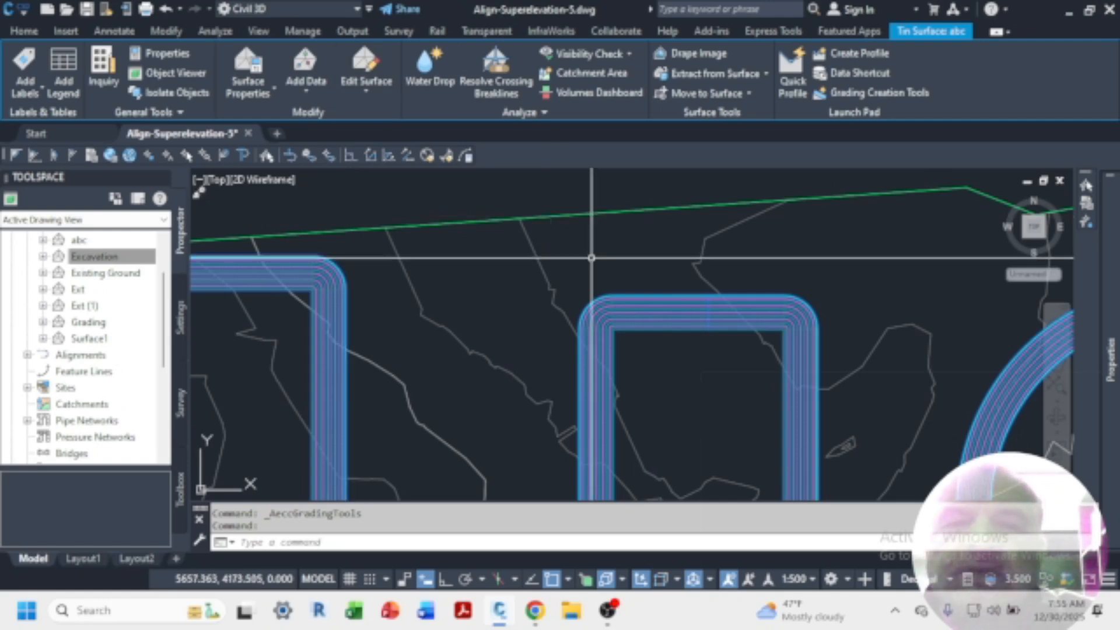
right_click(653, 302)
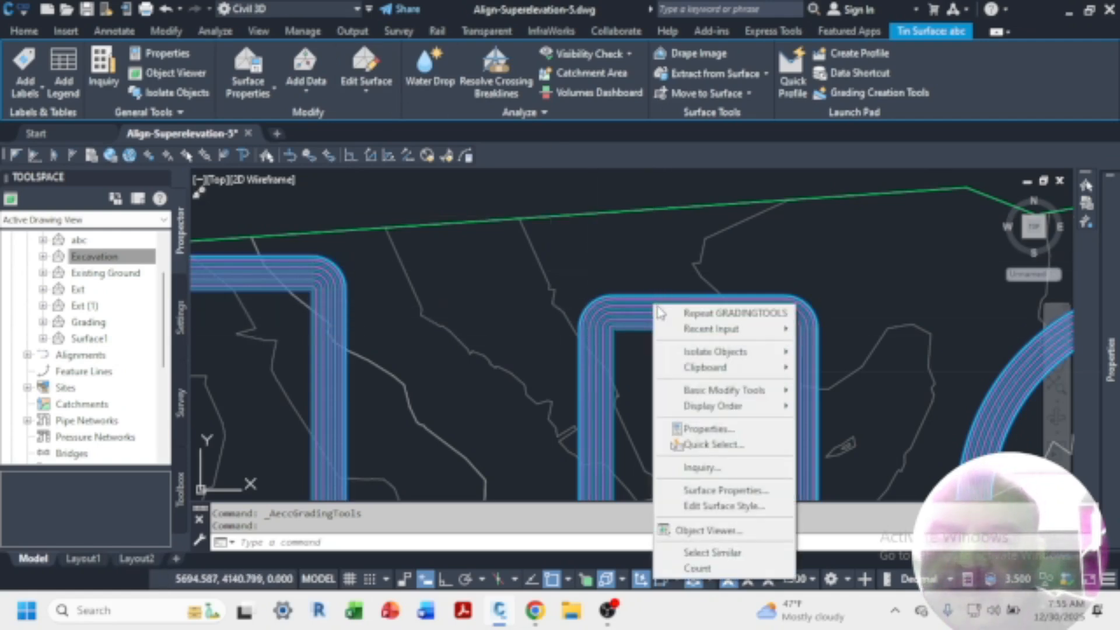
click(745, 507)
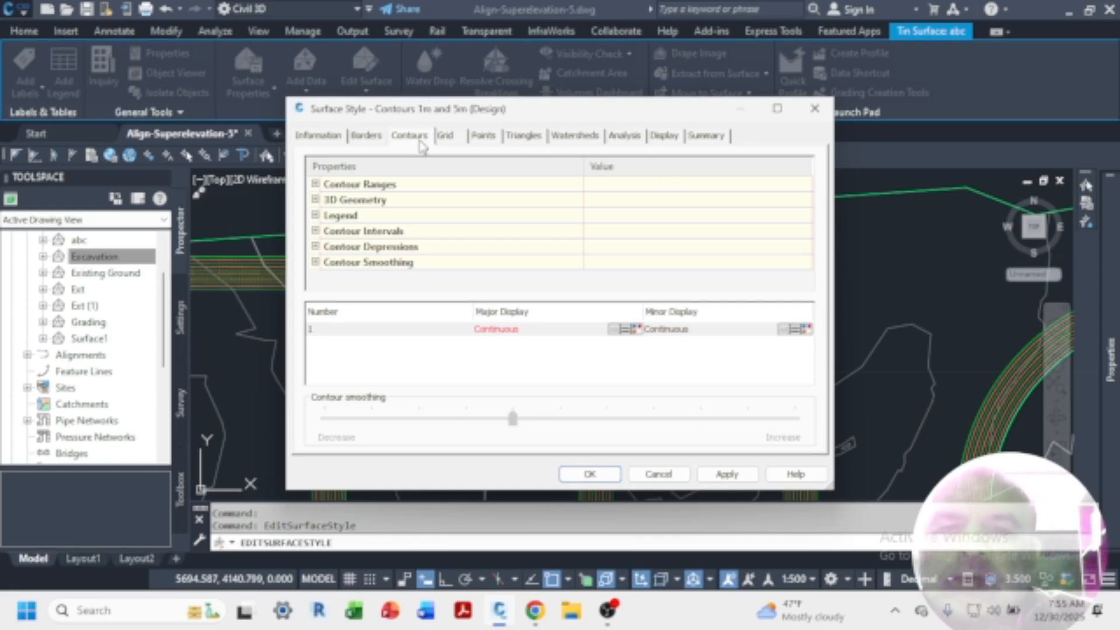
Step: Review the style's information, border, contour, grid, point, triangle and watershed settings
click(365, 137)
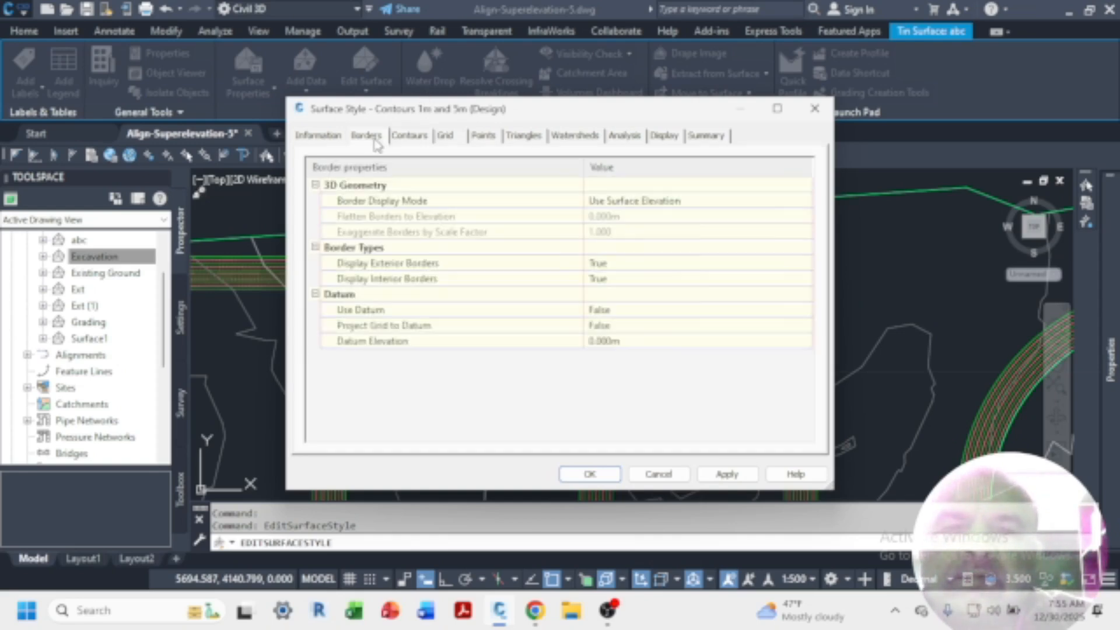
click(338, 136)
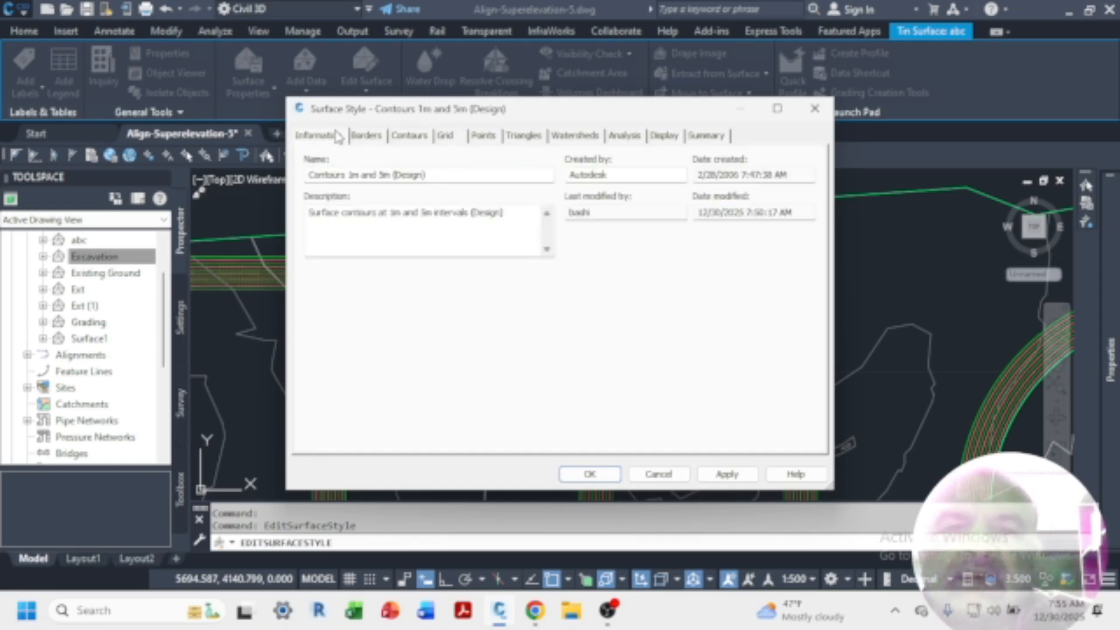
click(366, 140)
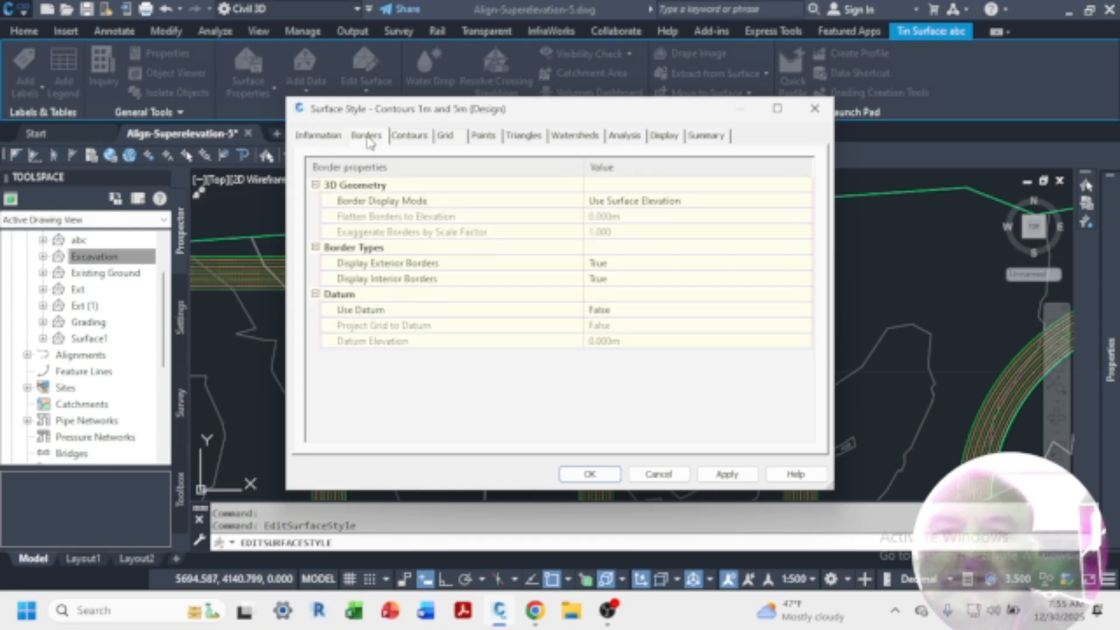
click(410, 141)
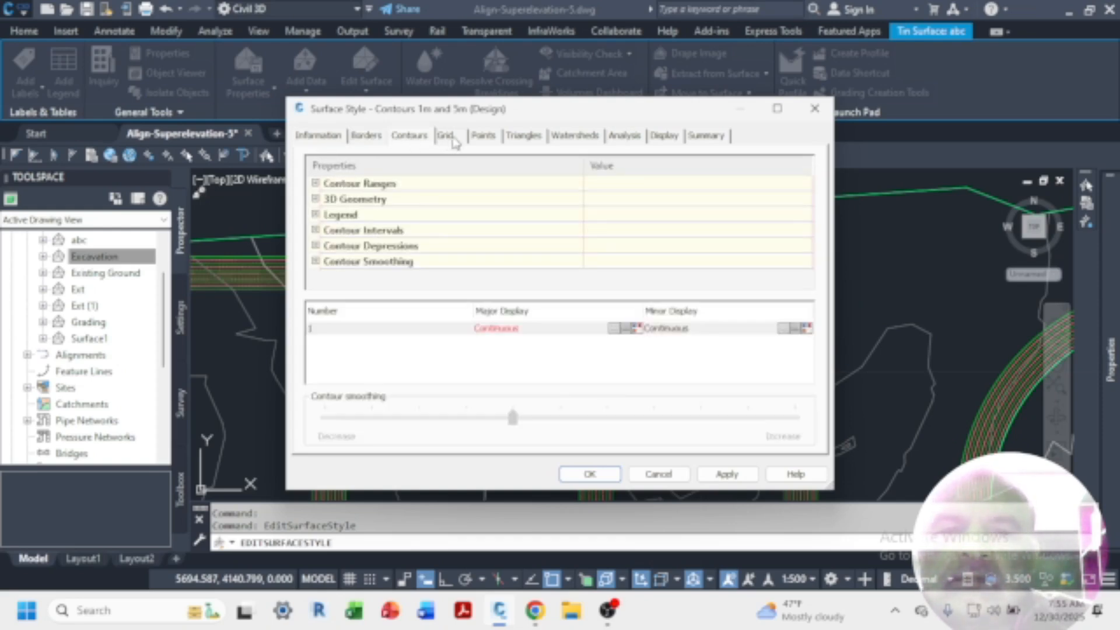
click(446, 136)
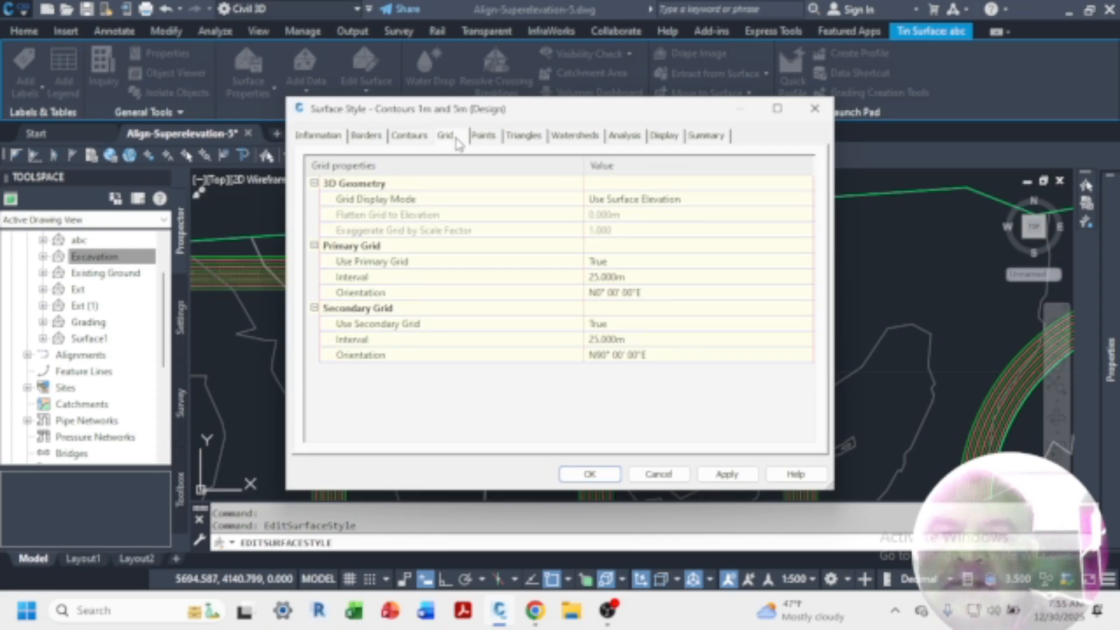
click(483, 137)
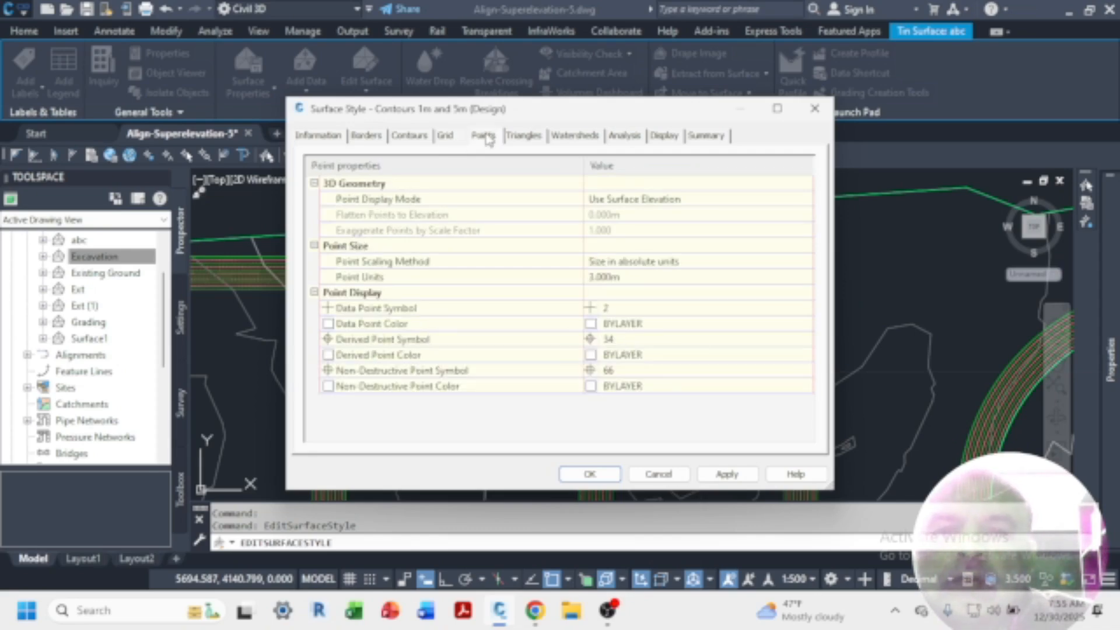
click(525, 138)
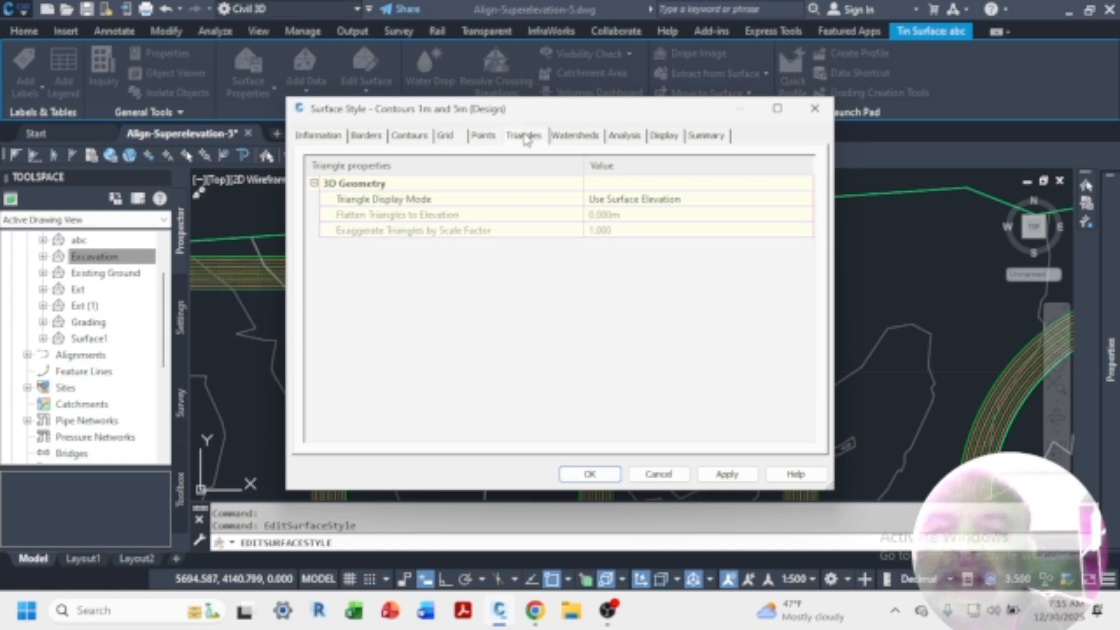
click(575, 137)
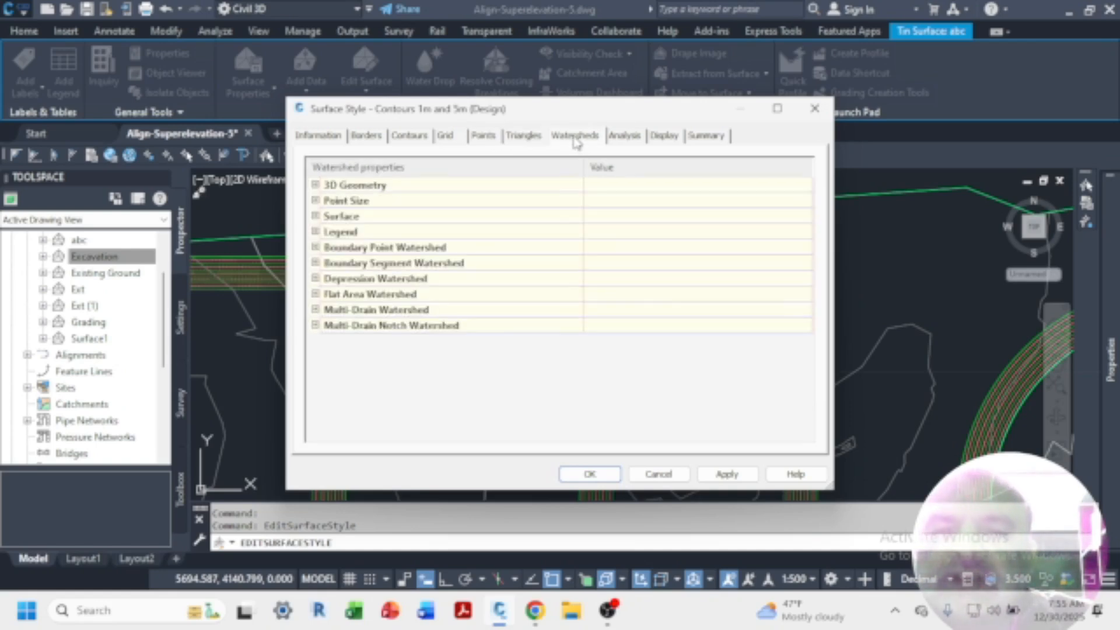
Step: Examine the style's analysis settings for slopes, elevations and directions
click(620, 138)
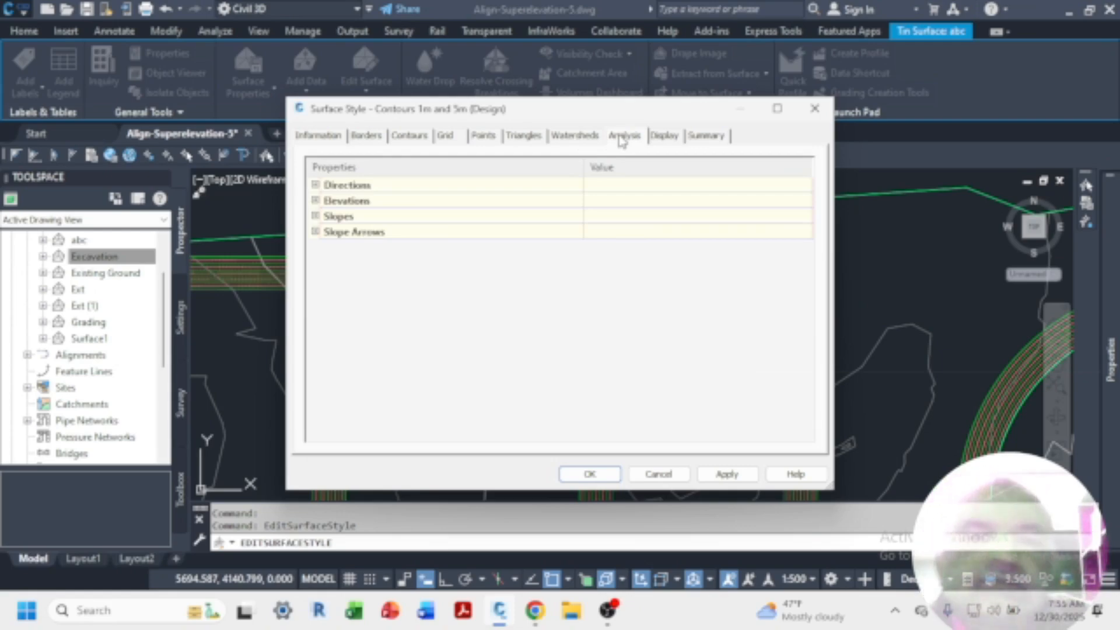
click(316, 216)
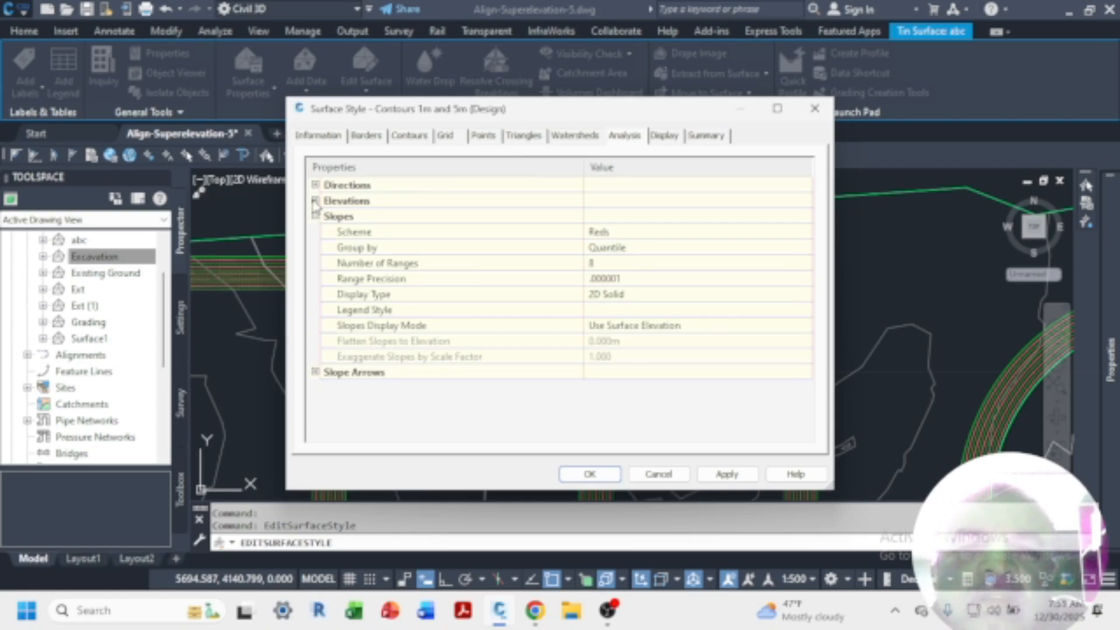
click(316, 200)
click(315, 185)
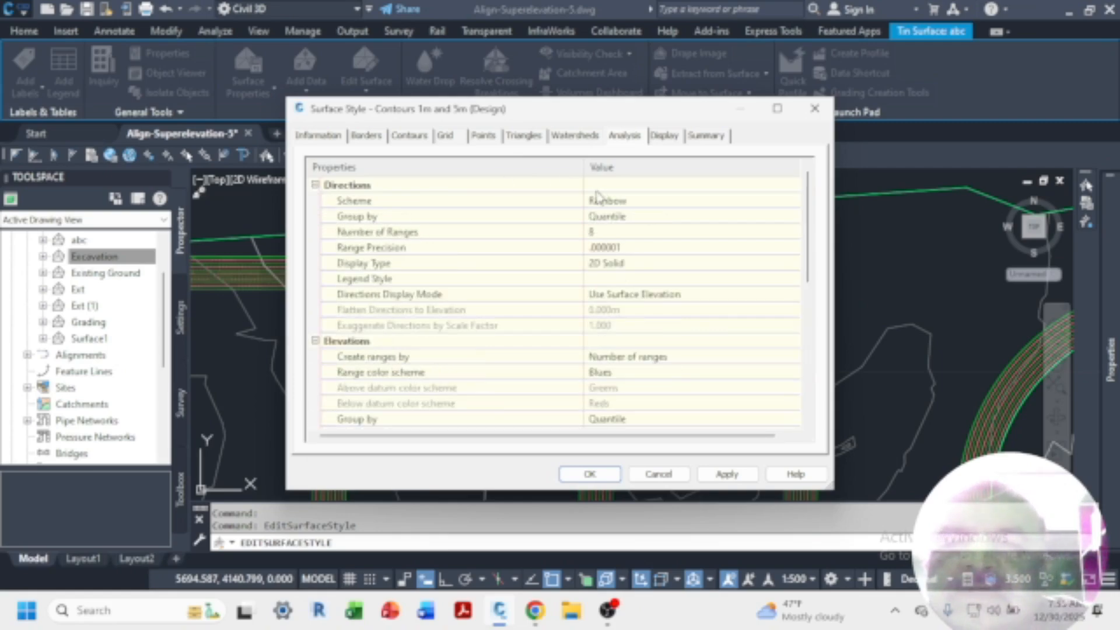
Step: Make the Points, Triangles, User Contours, Gridded and Directions components visible in the style's plan view display
click(666, 136)
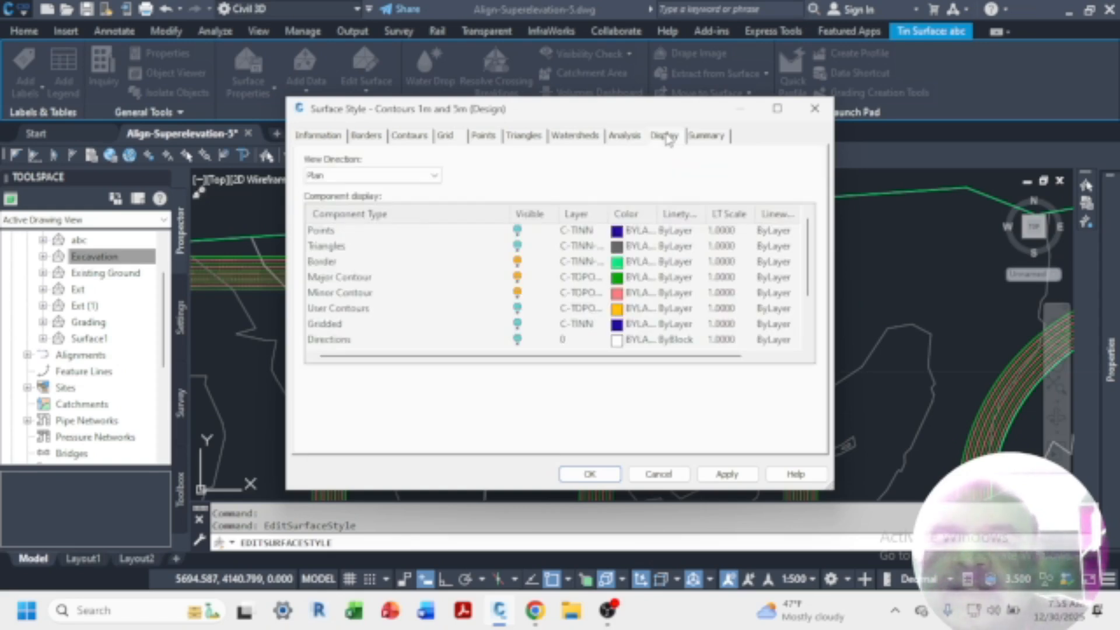
click(517, 231)
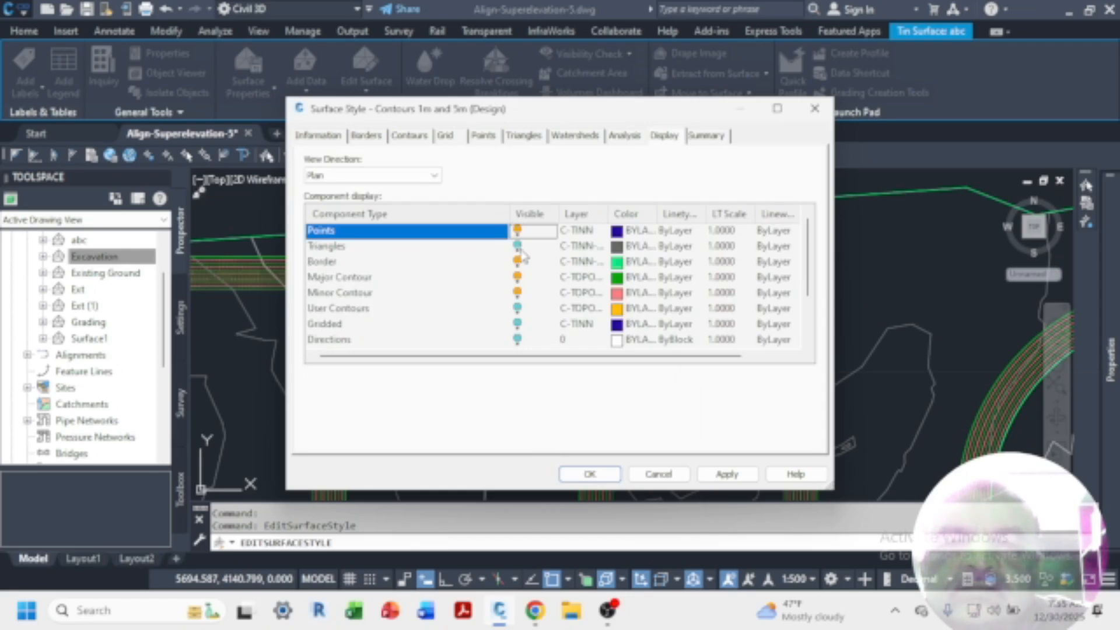
click(516, 246)
click(517, 308)
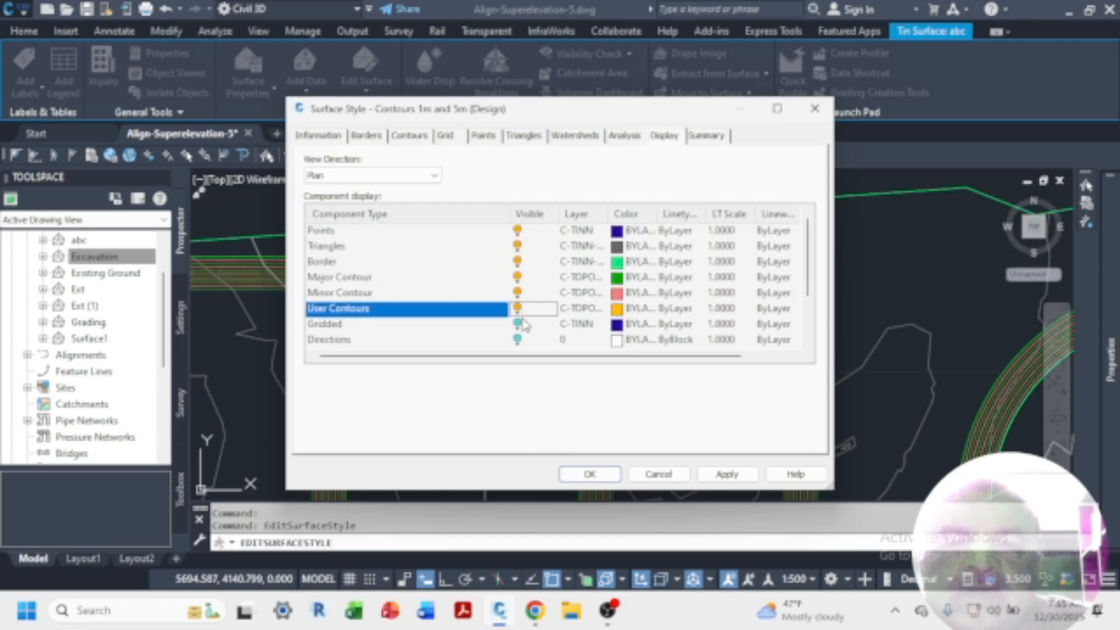
click(517, 323)
click(516, 339)
Step: Make the Elevations, Slopes, Slope Arrows and Watersheds components visible as well, then apply and accept the style changes
scroll(631, 348, down, 2)
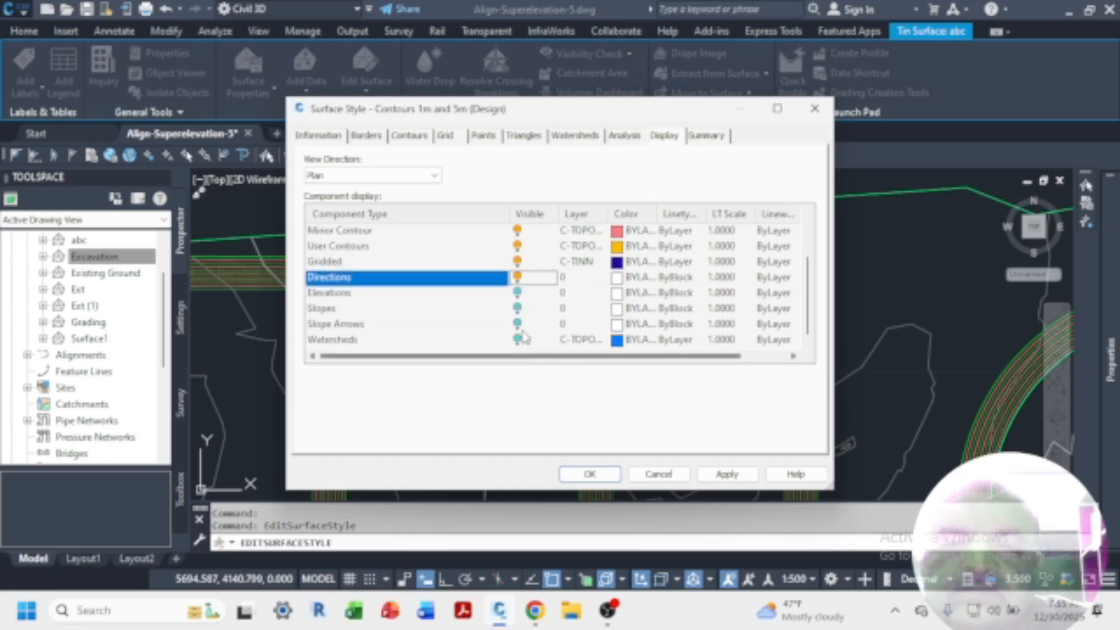
click(516, 292)
click(518, 308)
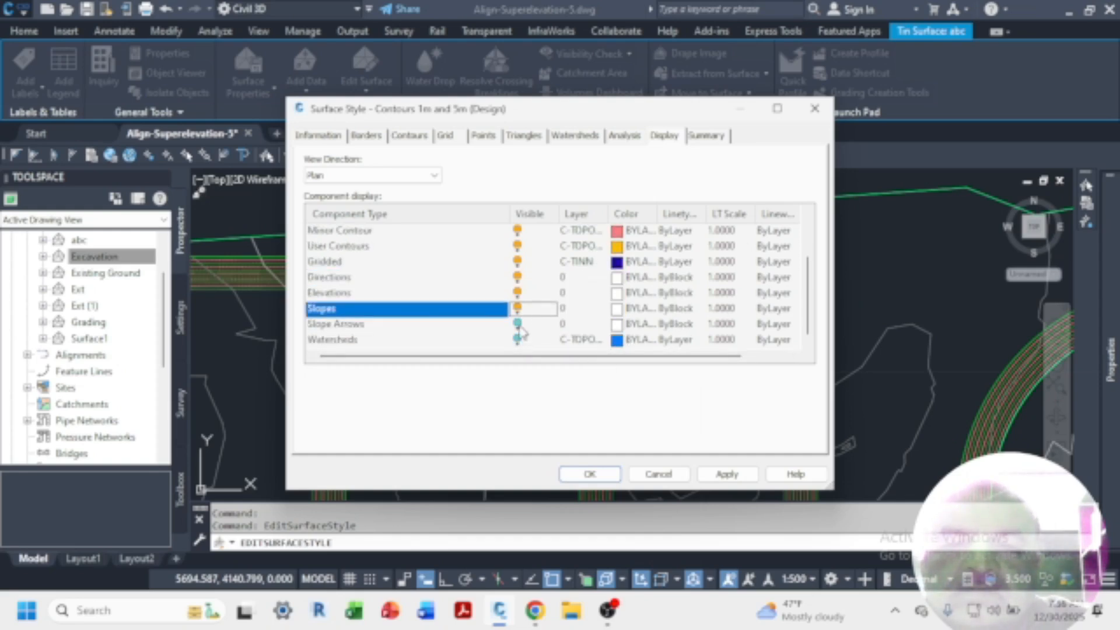
click(516, 323)
click(517, 339)
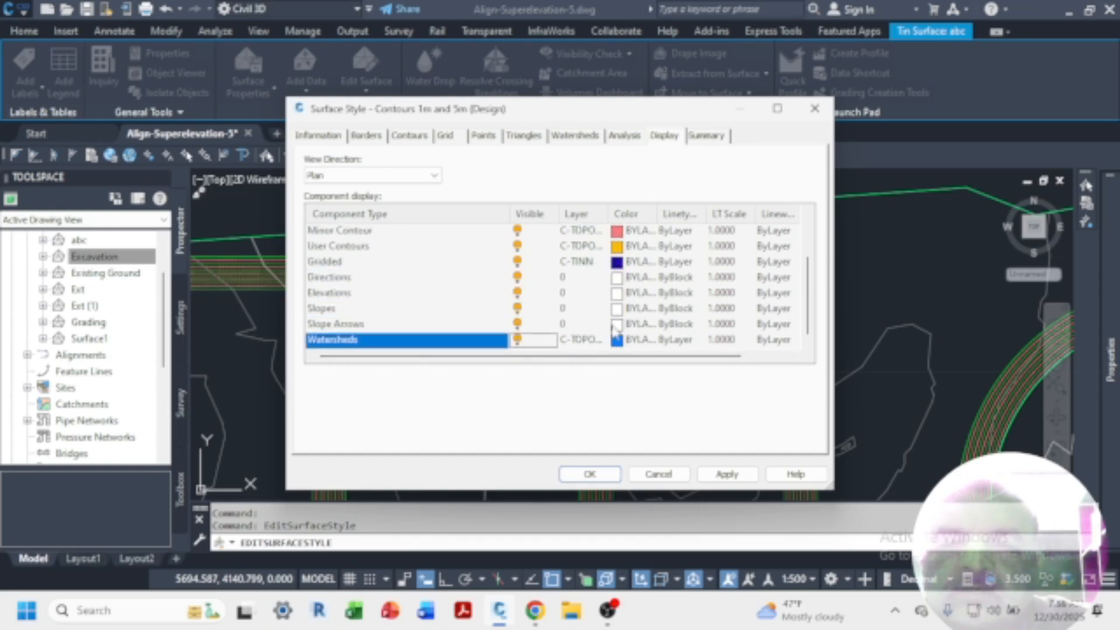
click(727, 474)
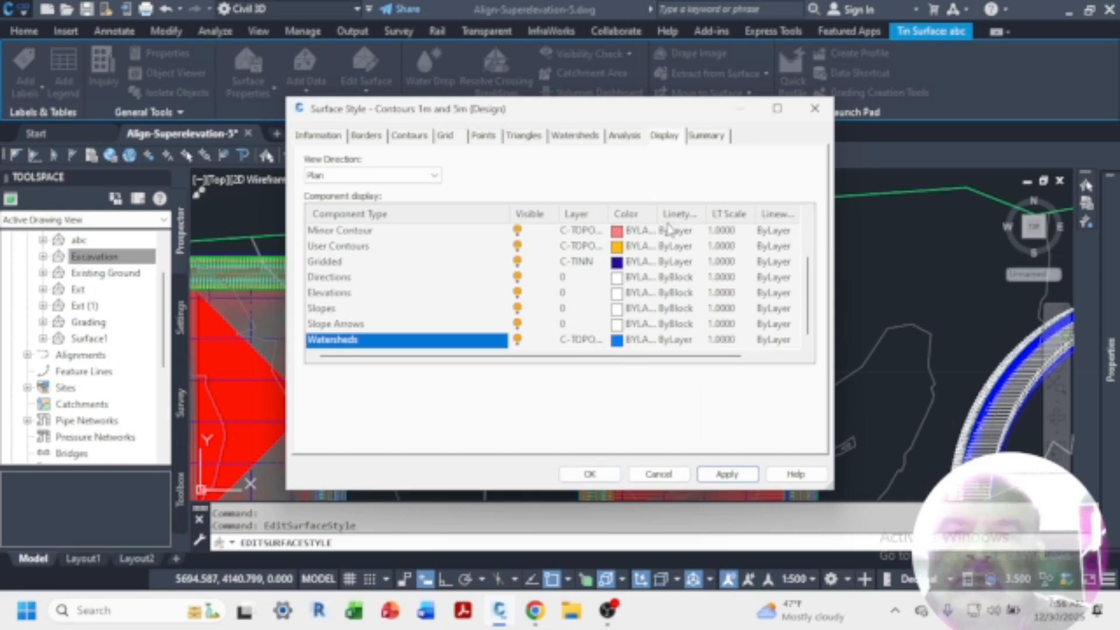
click(624, 138)
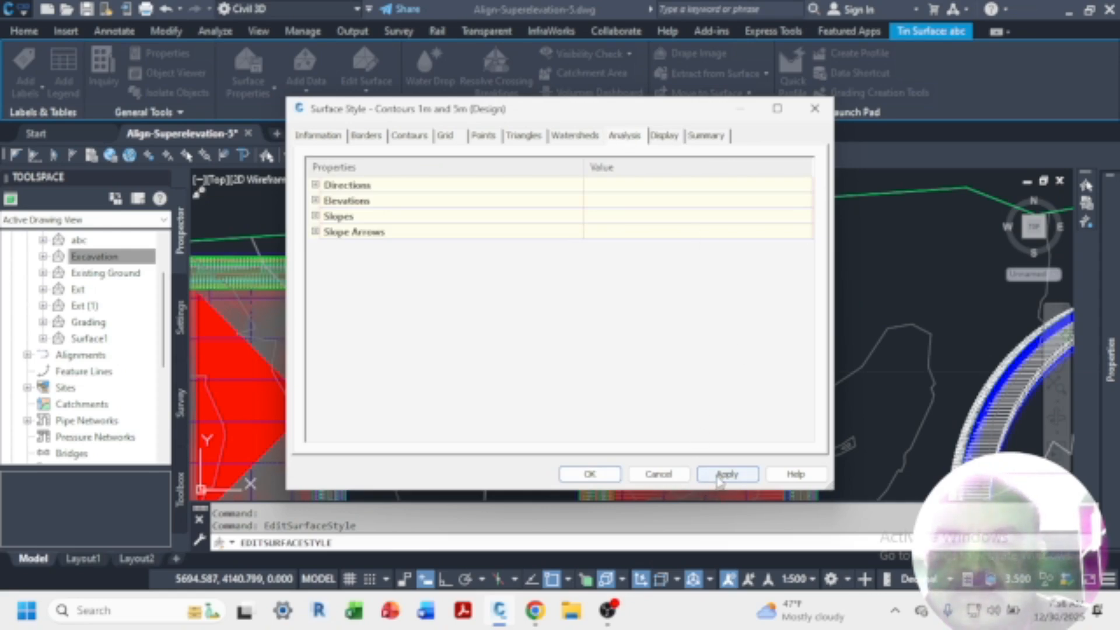
click(723, 475)
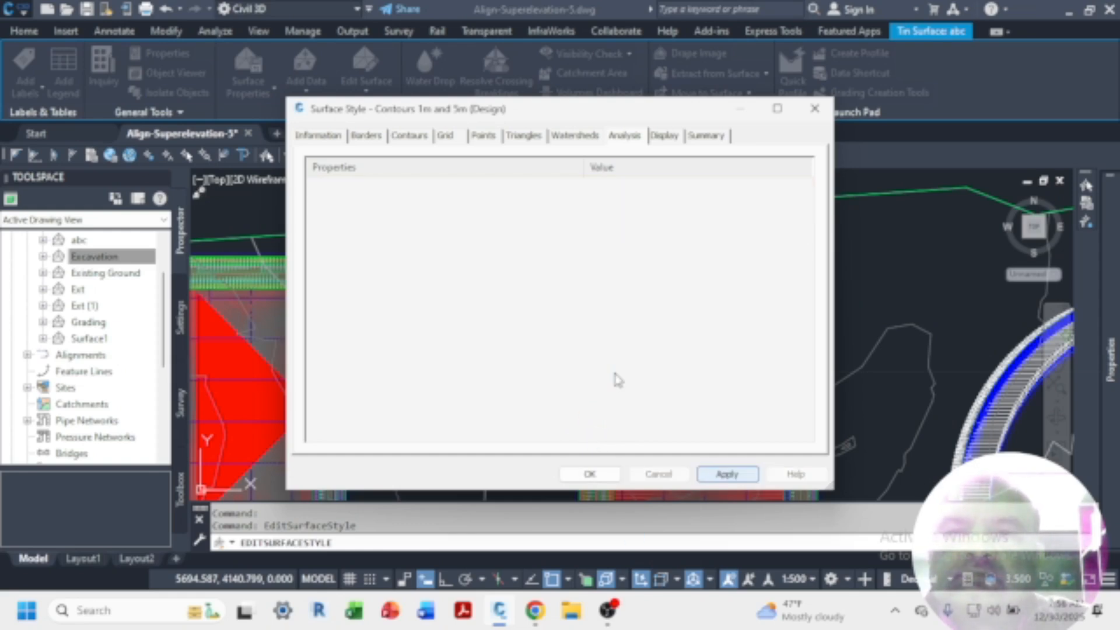
click(589, 473)
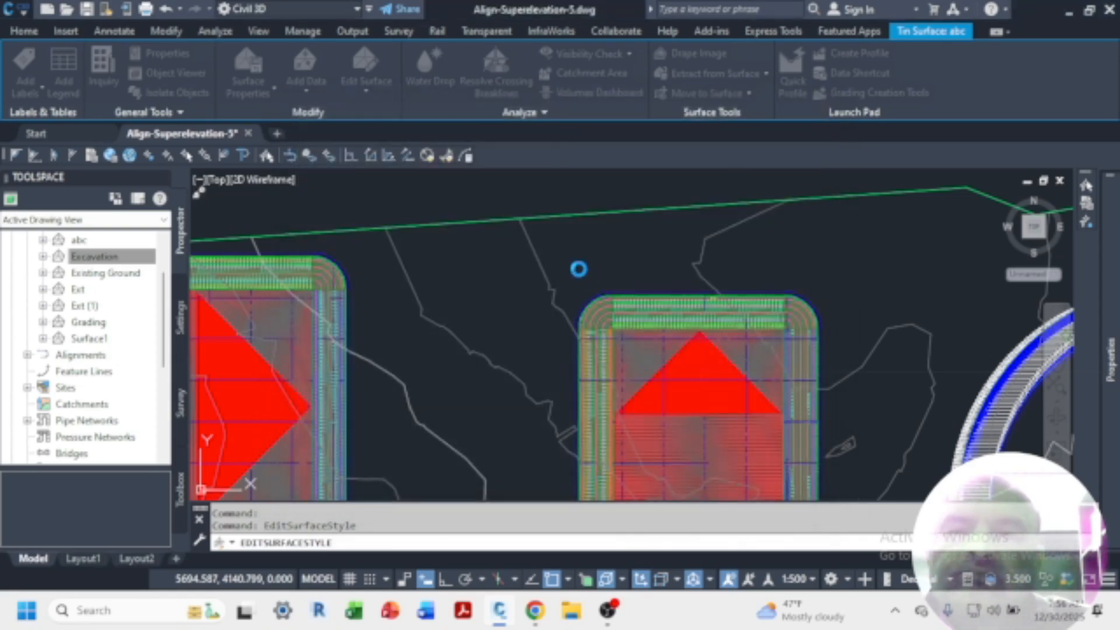
Step: Examine the restyled surface across the three gradings and read the watershed label inside the square one
scroll(579, 269, down, 2)
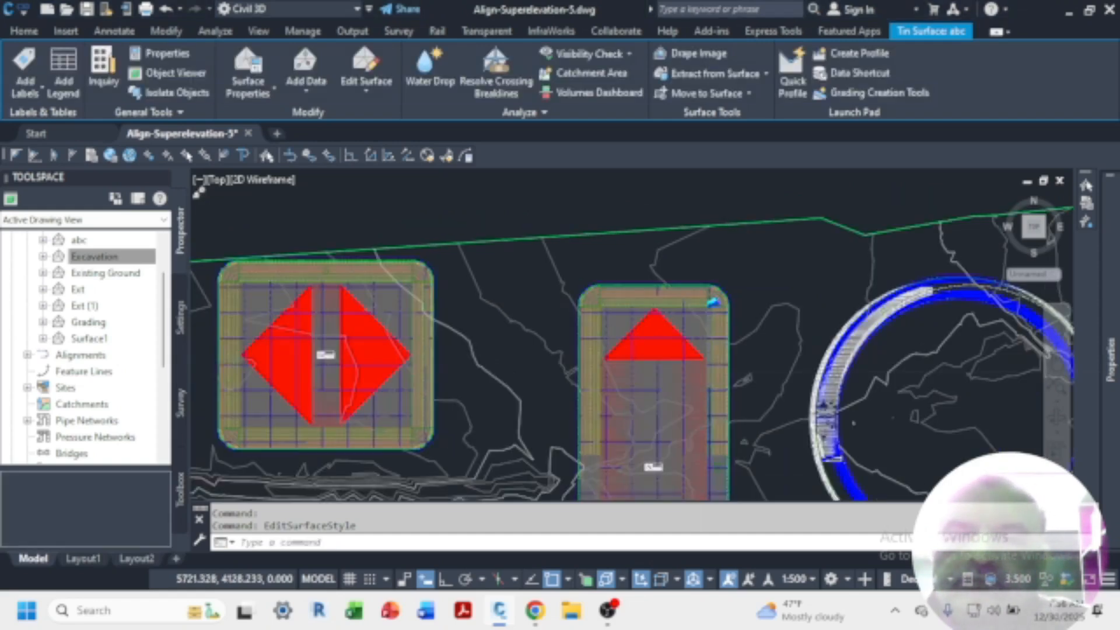
key(Escape)
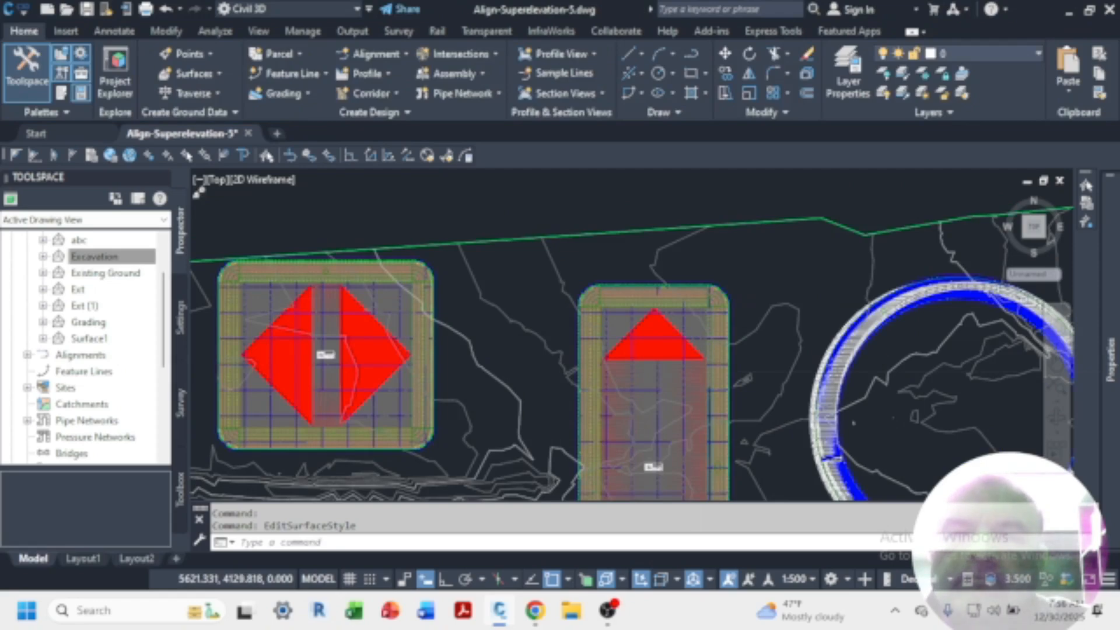
scroll(540, 294, down, 2)
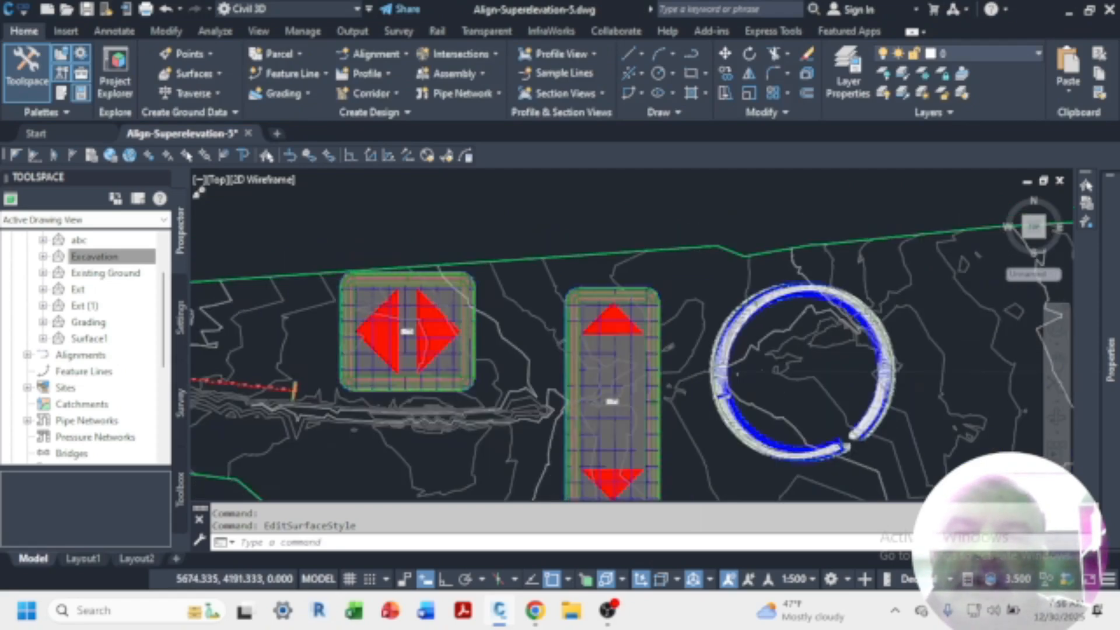
scroll(513, 224, down, 4)
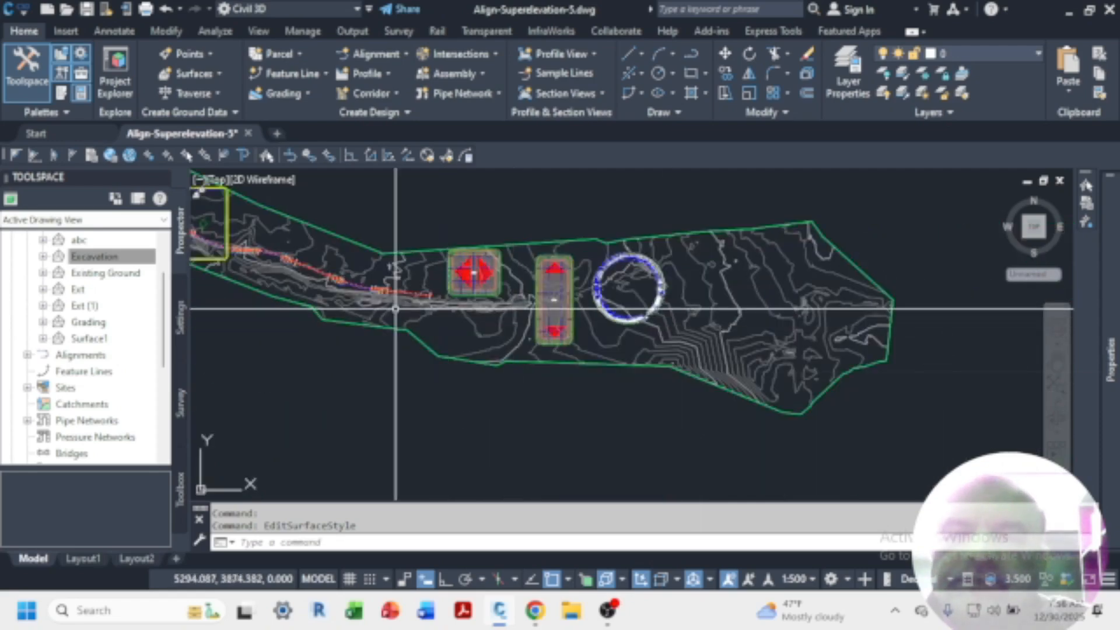
scroll(388, 239, up, 2)
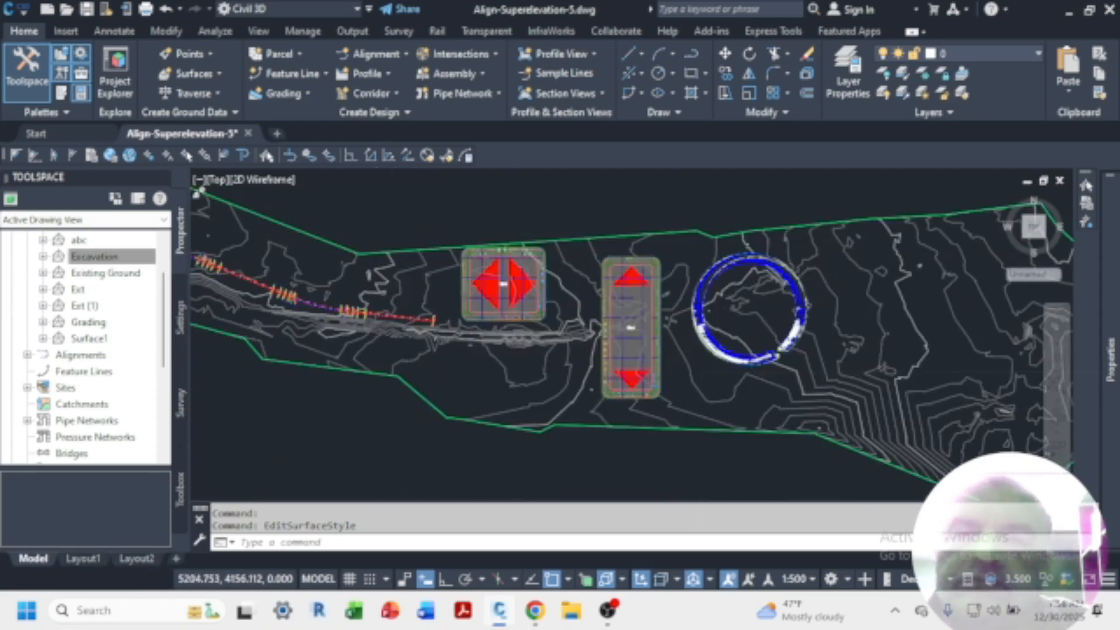
scroll(503, 284, up, 4)
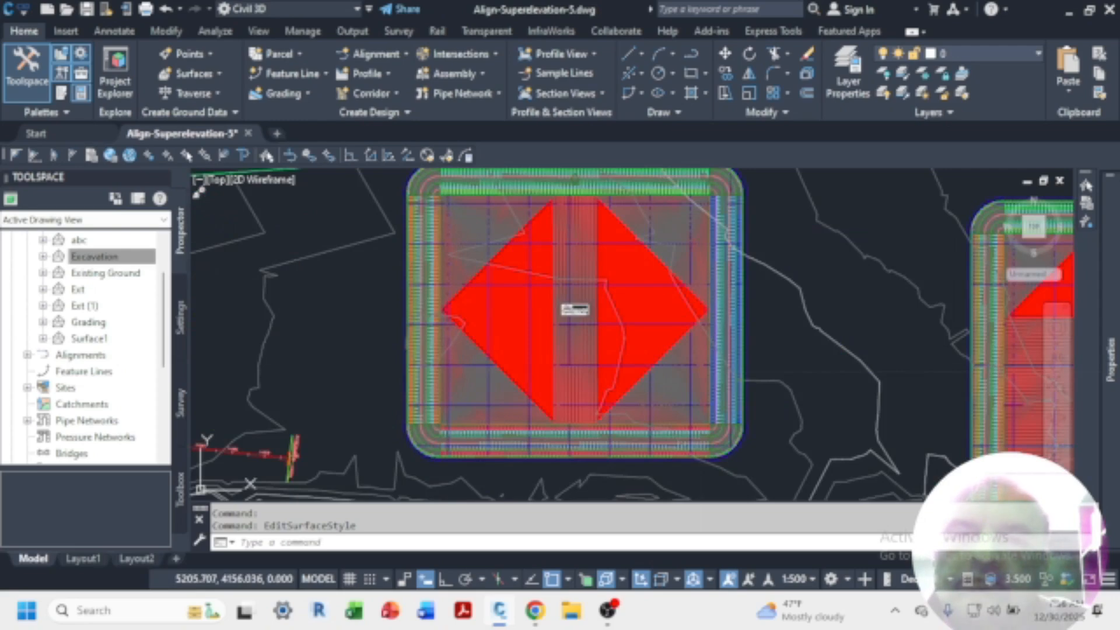
scroll(532, 294, up, 2)
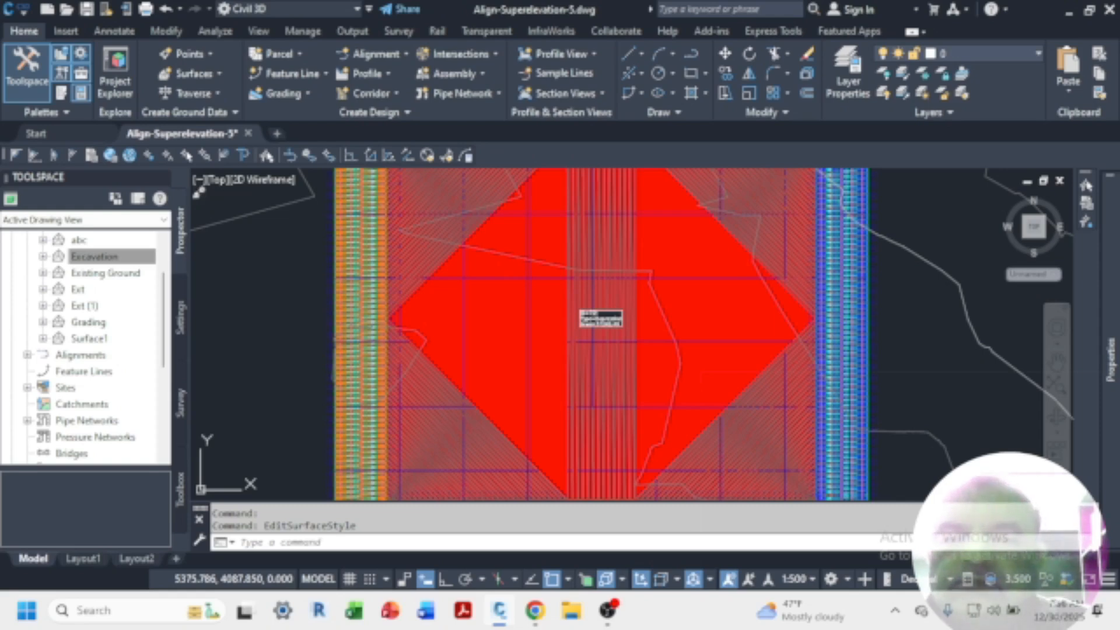
scroll(600, 313, up, 4)
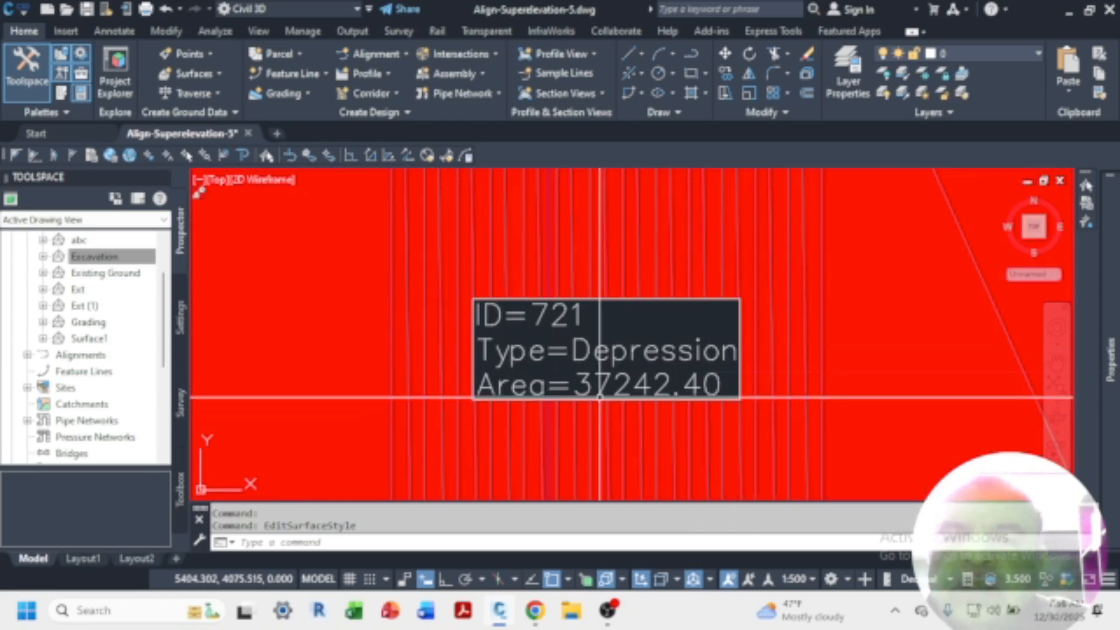
scroll(528, 285, down, 4)
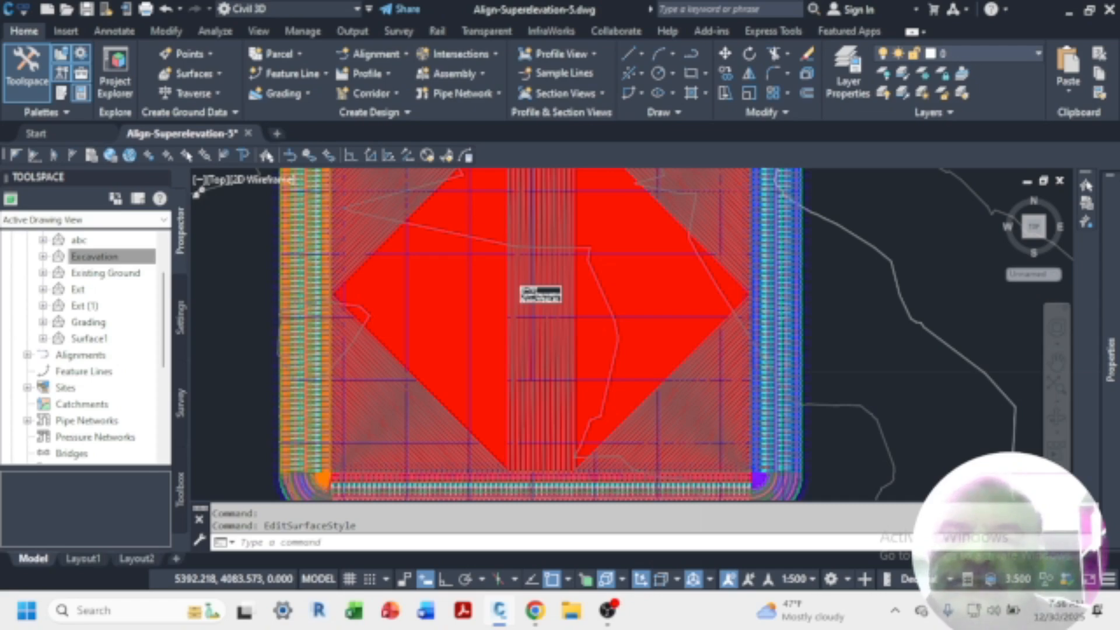
Step: Examine the slopes, triangles and slope arrows of the rectangular grading and read the watershed label at its centre
scroll(525, 292, down, 5)
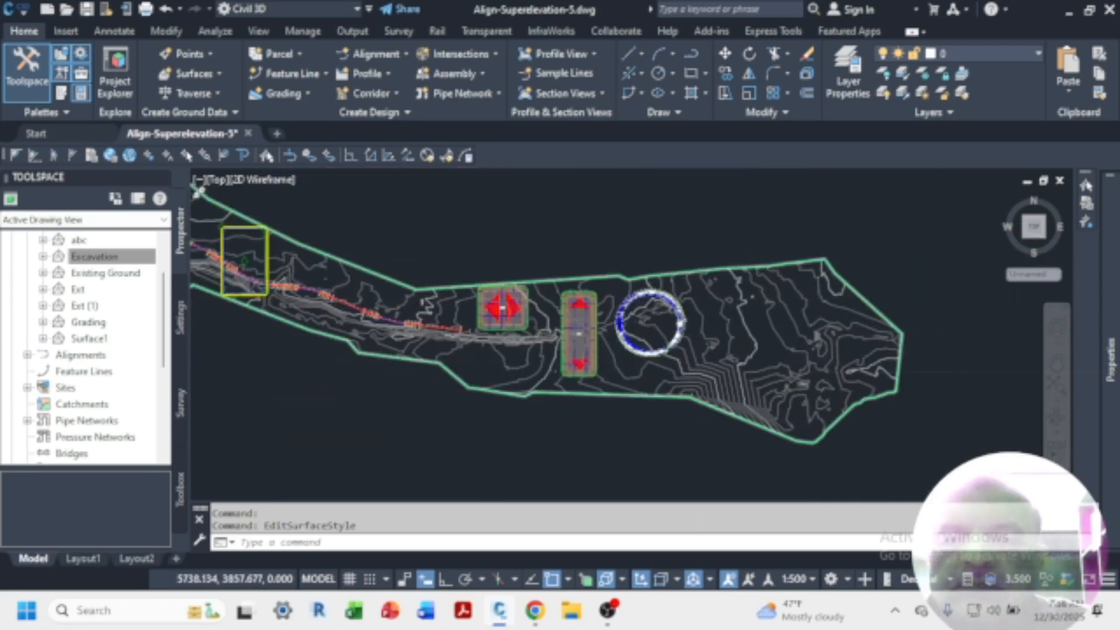
scroll(500, 321, up, 2)
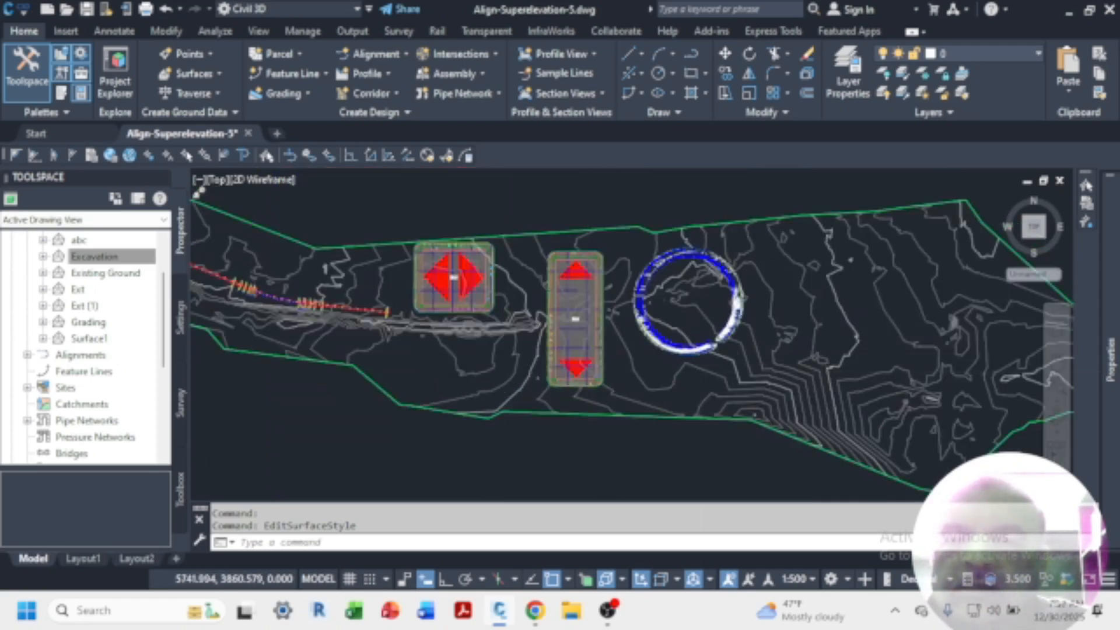
scroll(585, 359, up, 2)
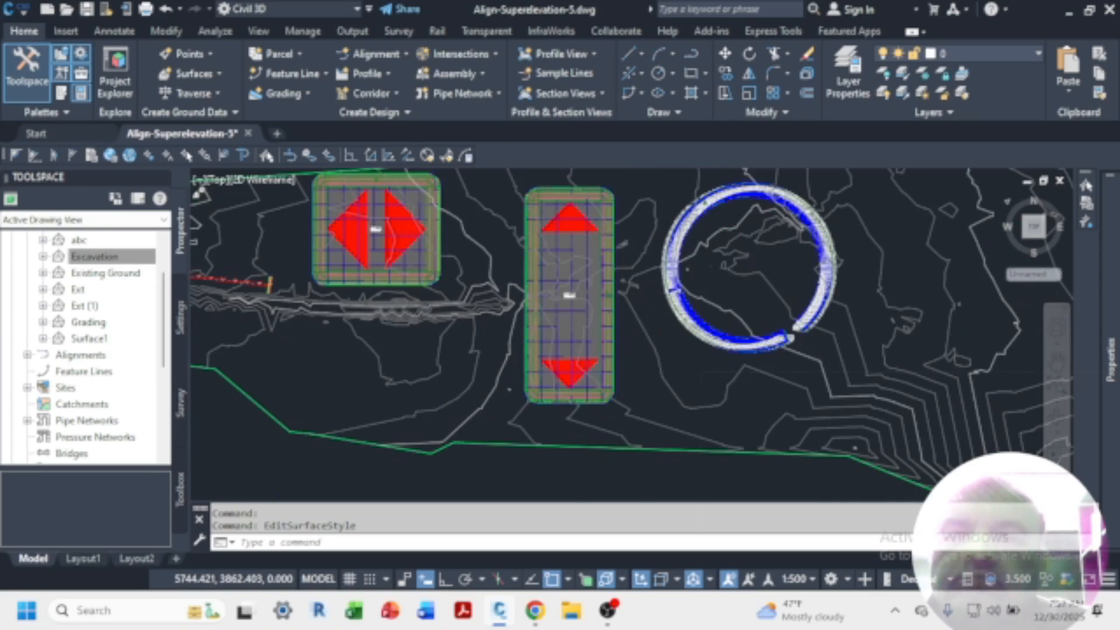
scroll(578, 356, up, 3)
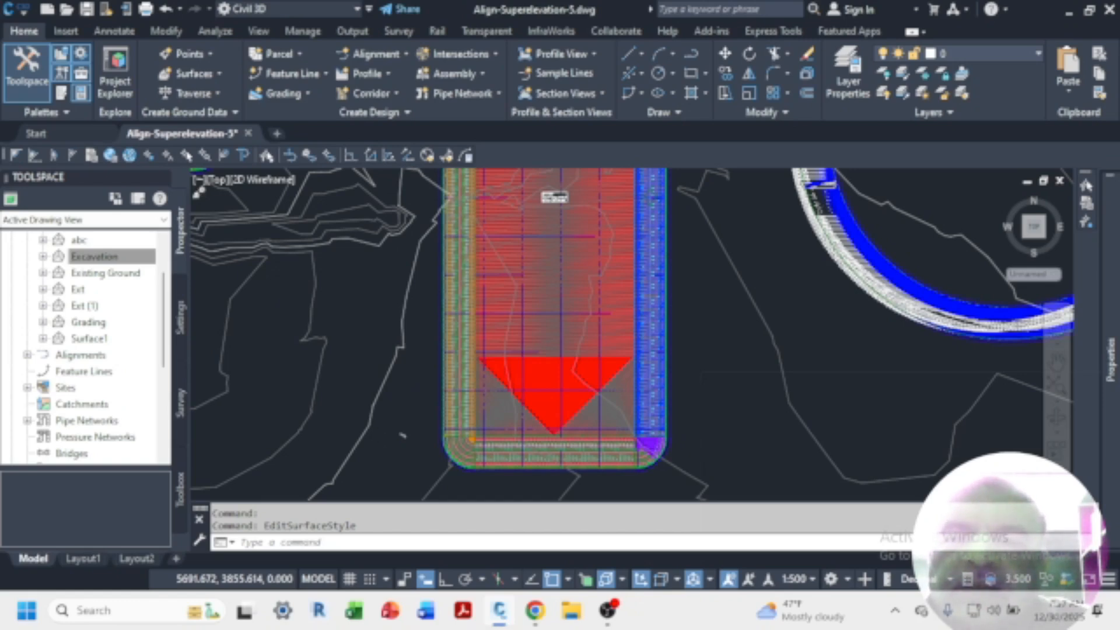
scroll(525, 493, down, 3)
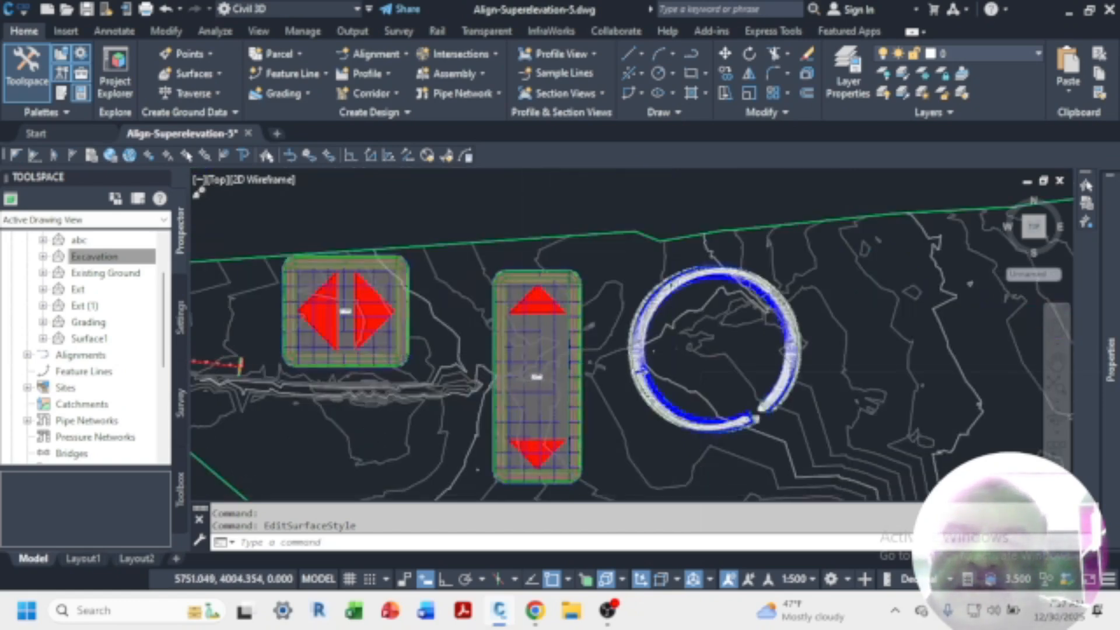
scroll(552, 362, up, 3)
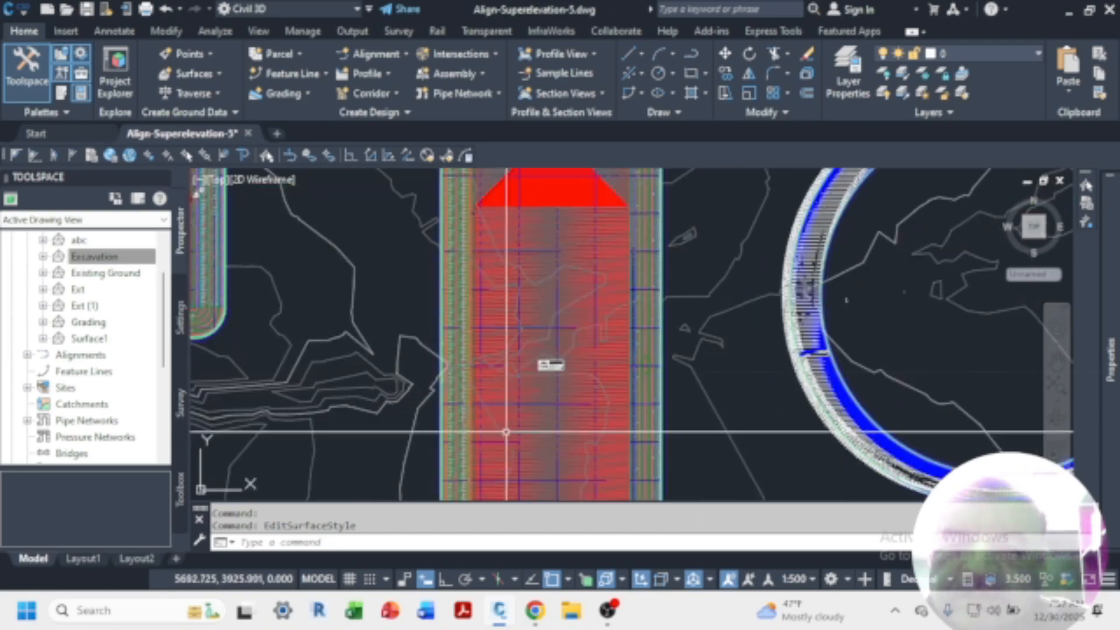
scroll(551, 362, up, 3)
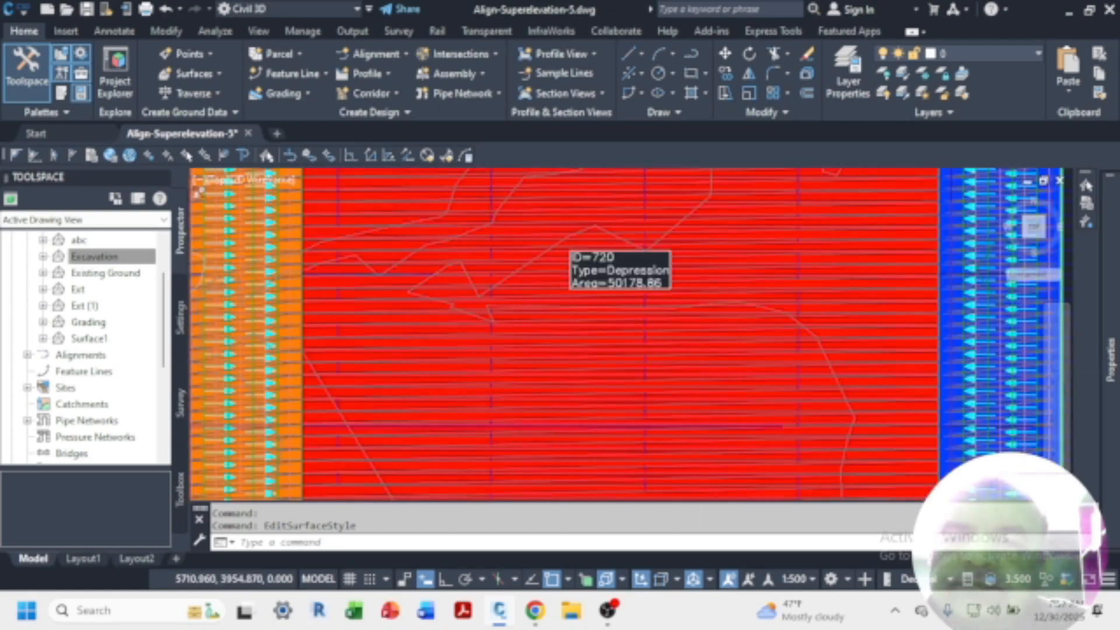
scroll(551, 366, up, 3)
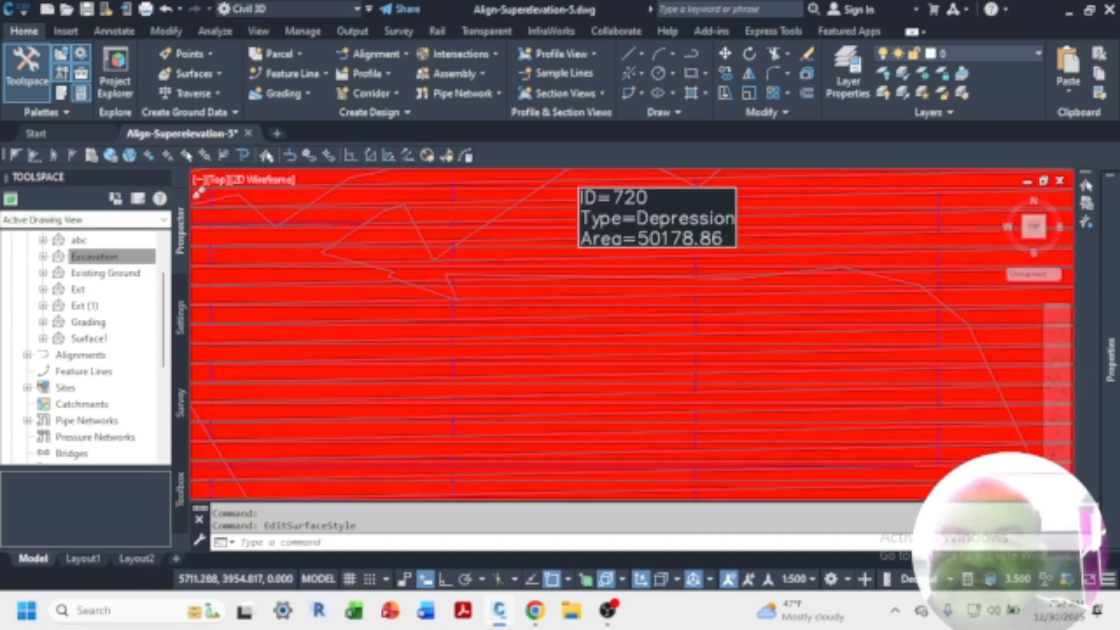
scroll(551, 365, down, 2)
scroll(507, 439, down, 5)
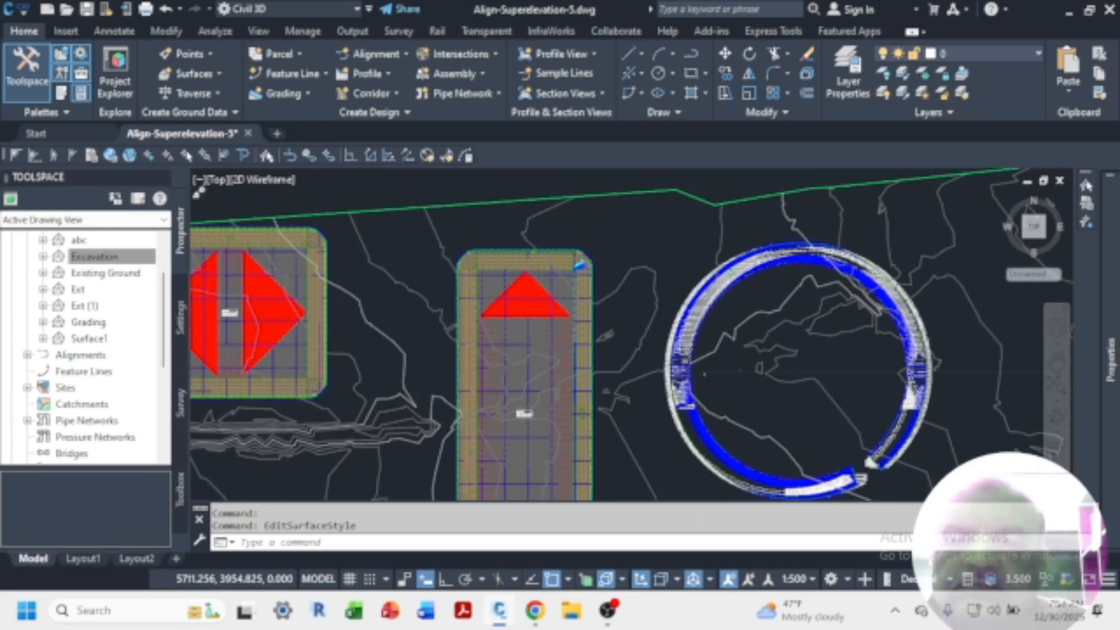
scroll(509, 440, down, 2)
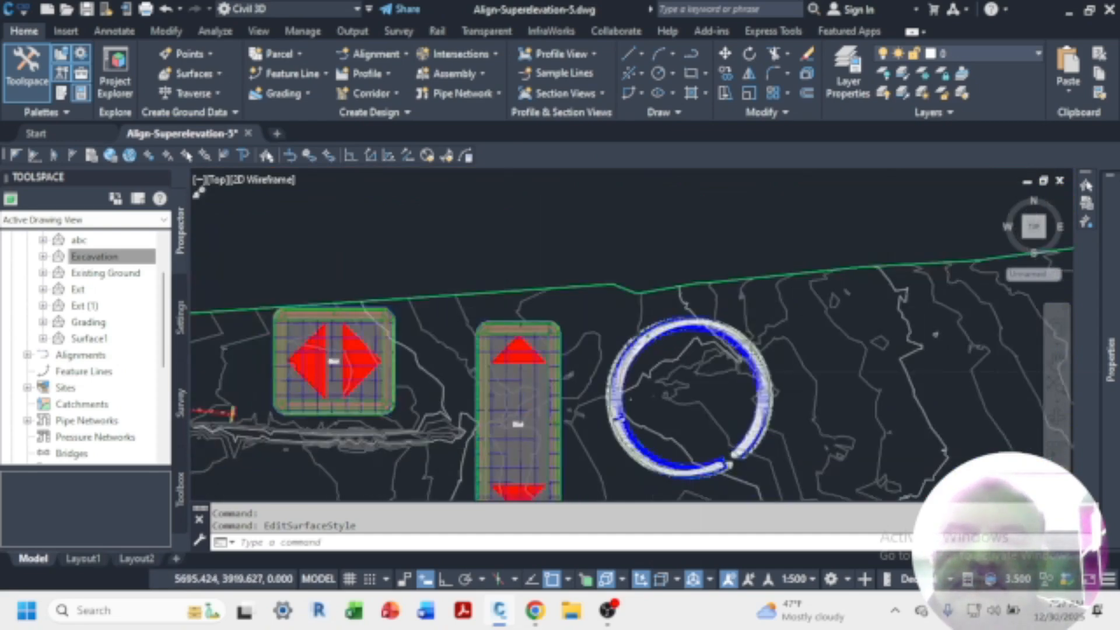
Step: Examine the circular grading's ring and read the watershed area labels along its eastern side
scroll(469, 390, down, 4)
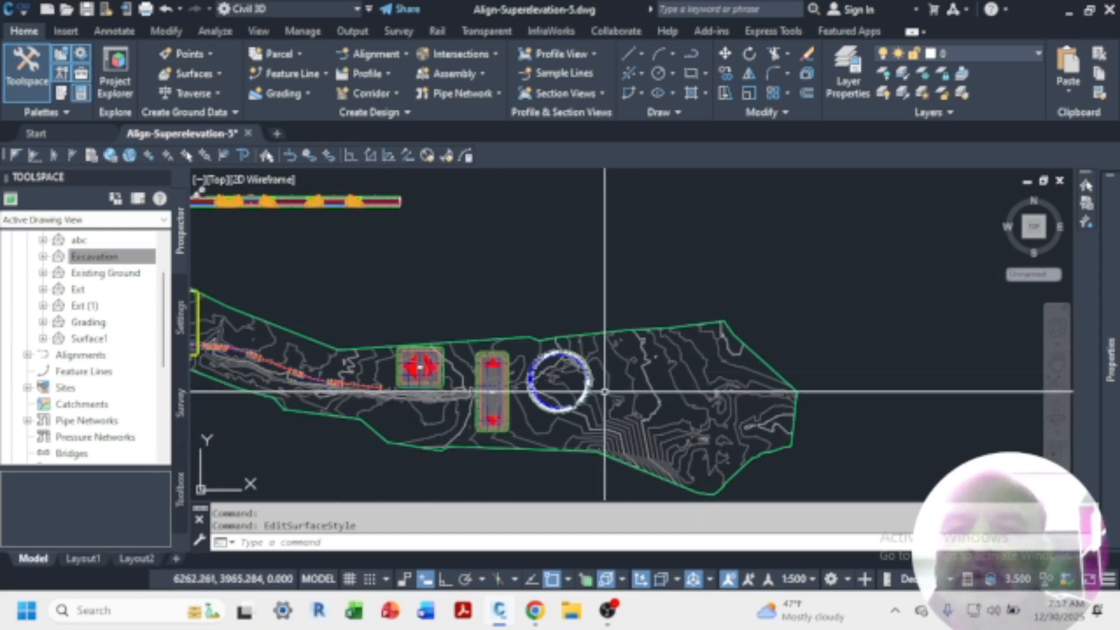
scroll(578, 377, up, 2)
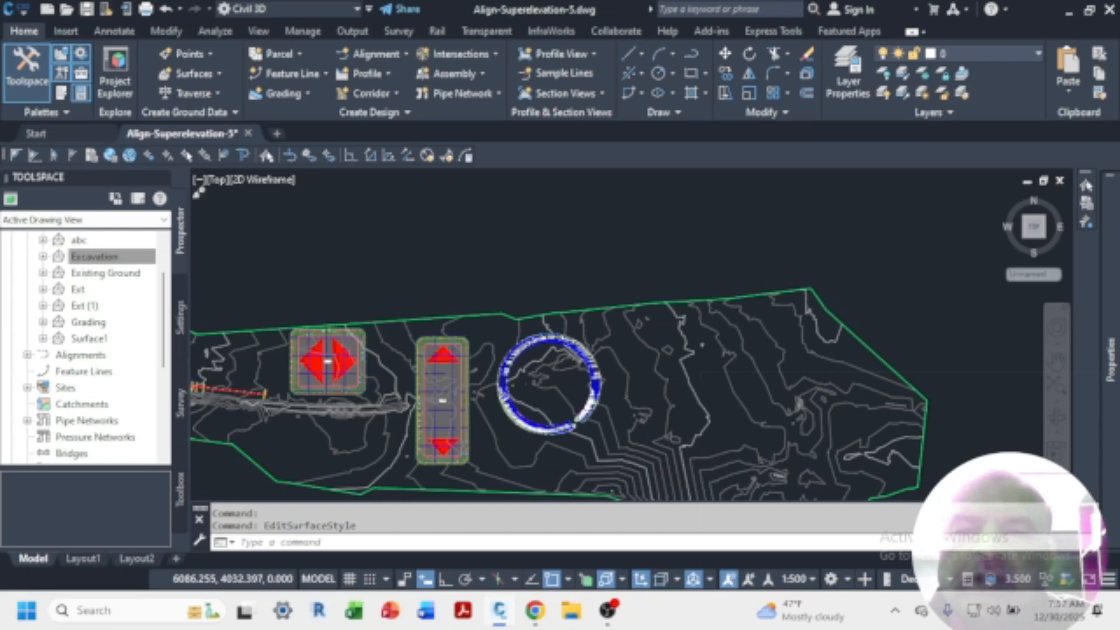
scroll(583, 376, up, 1)
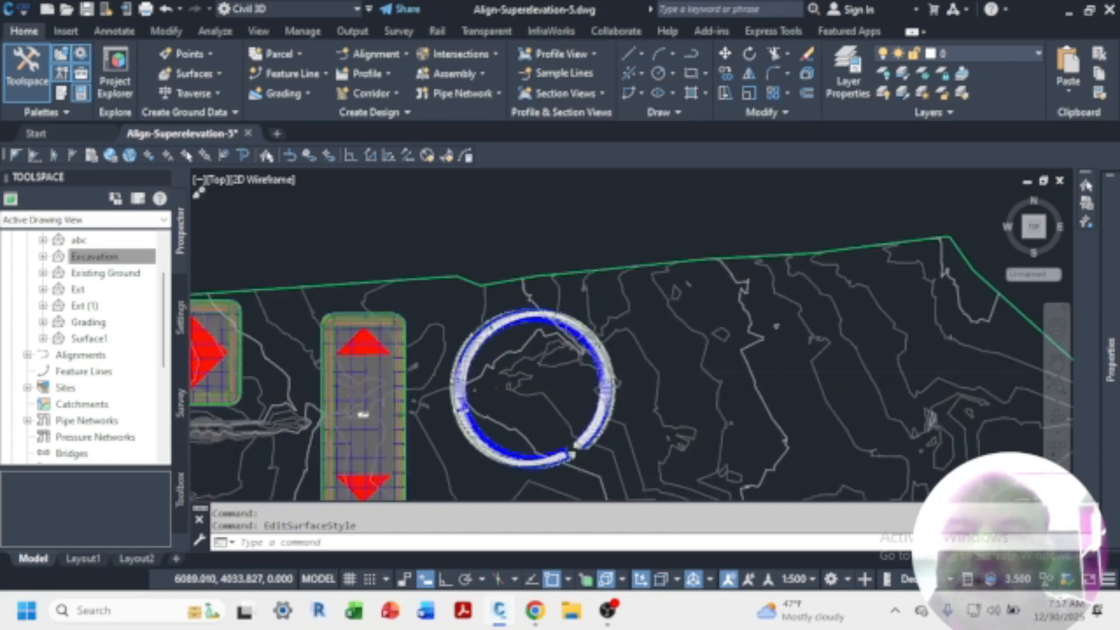
scroll(583, 379, up, 3)
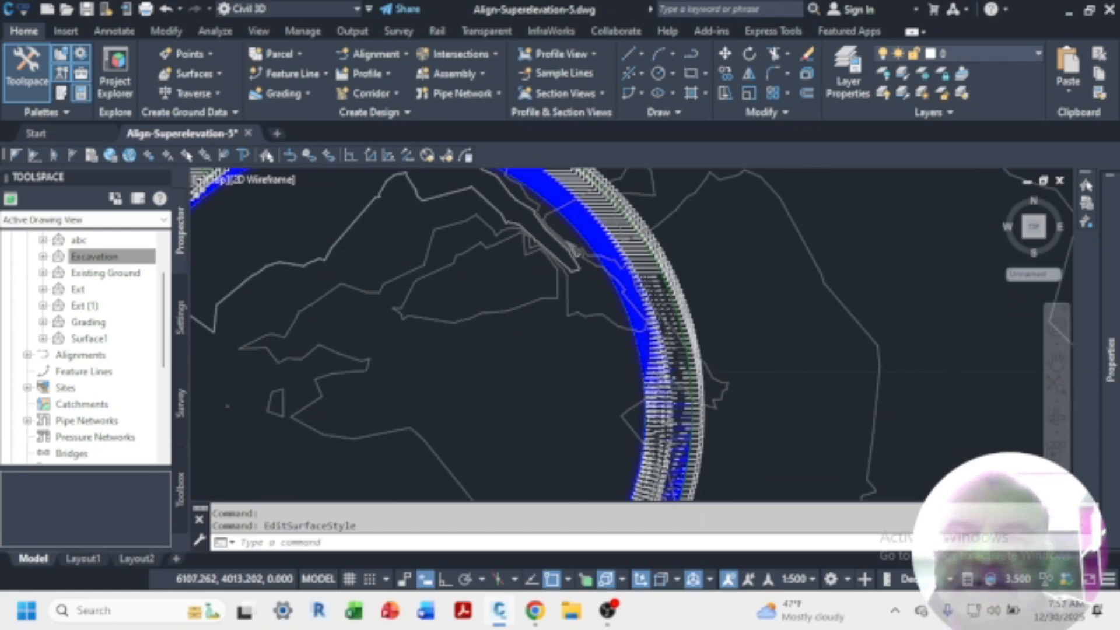
scroll(642, 374, up, 3)
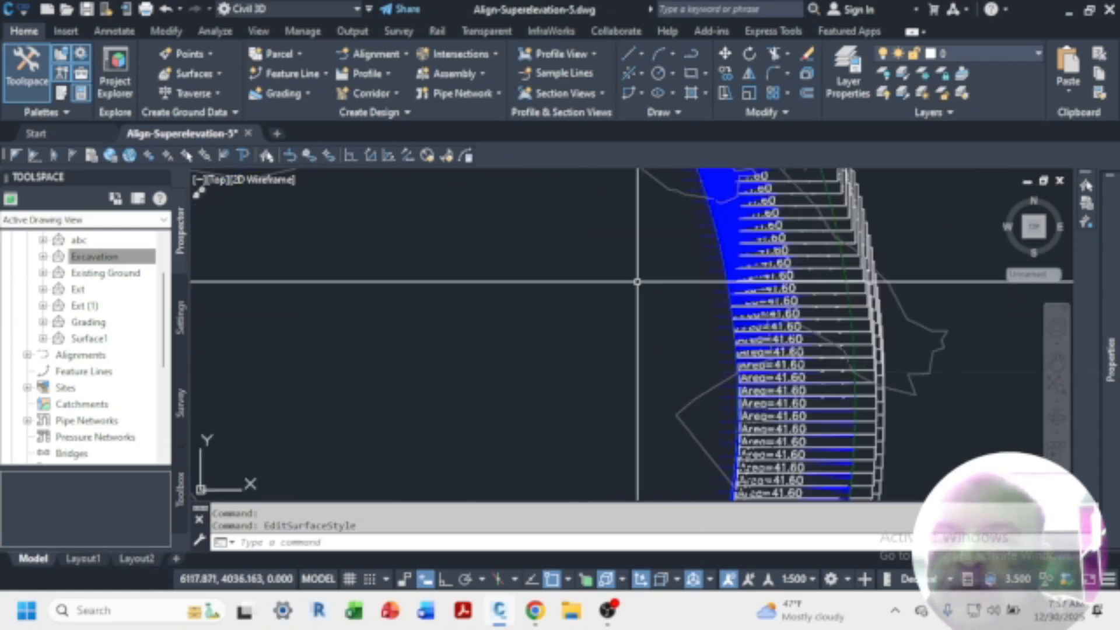
scroll(745, 371, up, 2)
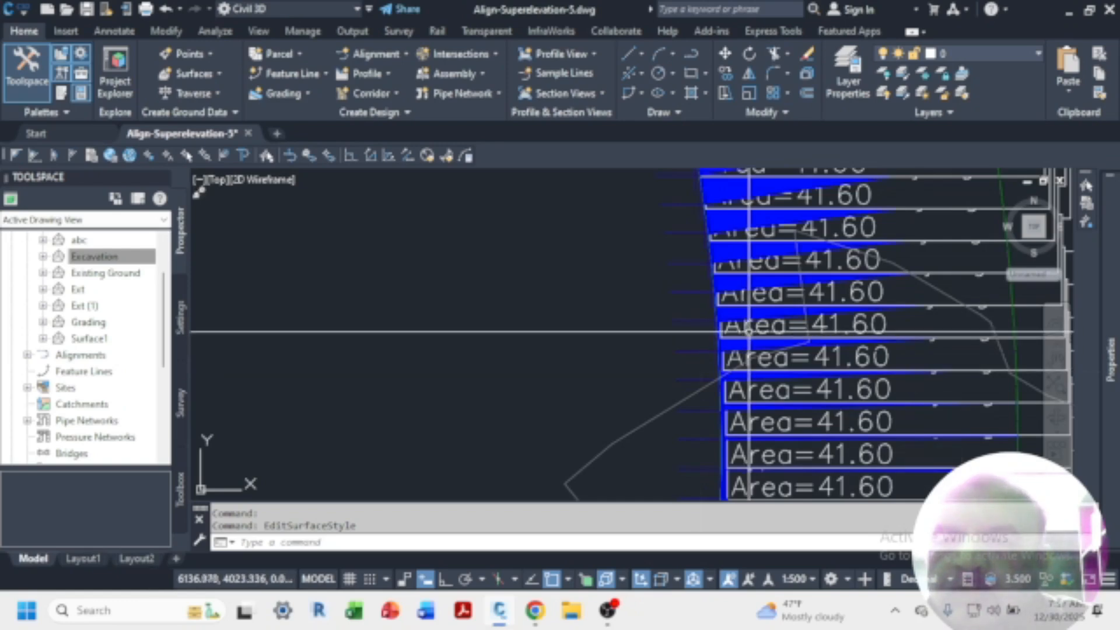
scroll(759, 314, down, 2)
scroll(760, 313, down, 2)
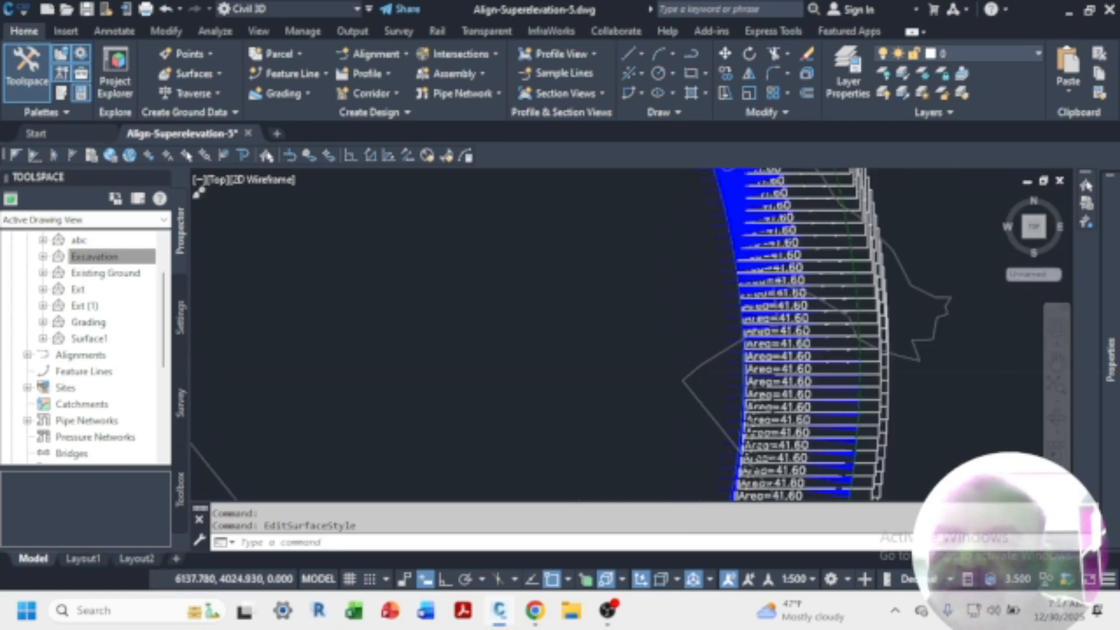
scroll(753, 372, down, 4)
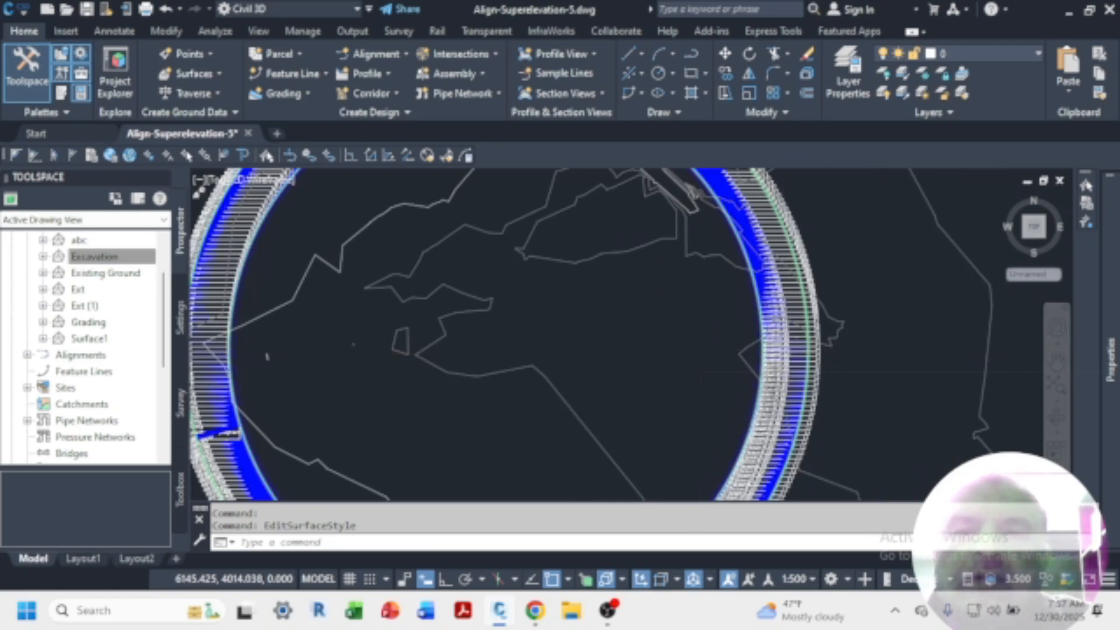
scroll(759, 371, down, 2)
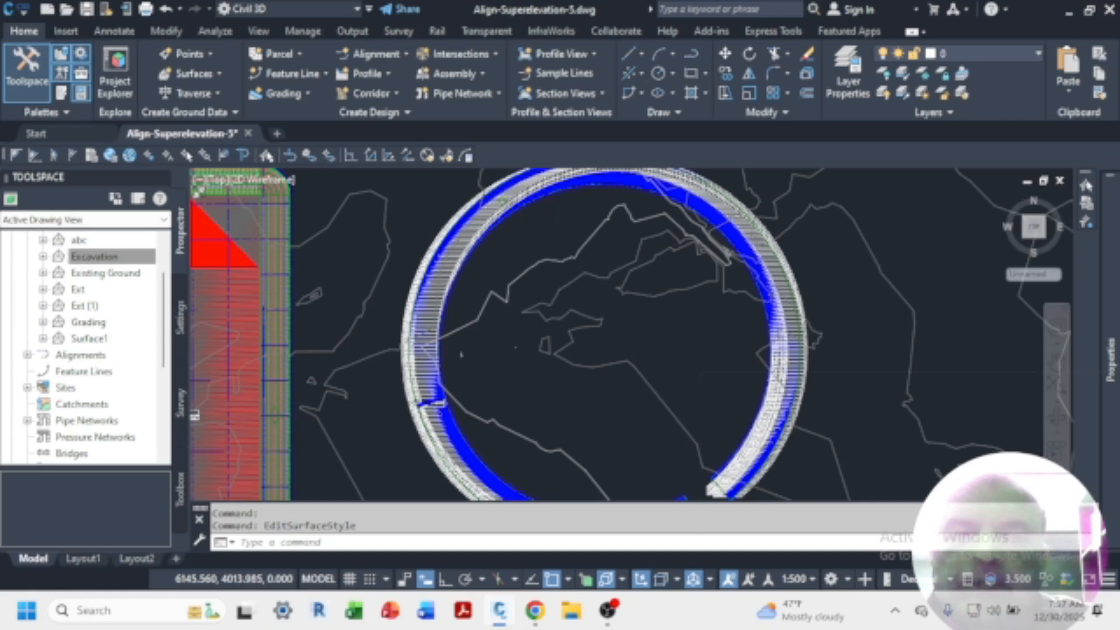
scroll(759, 371, down, 4)
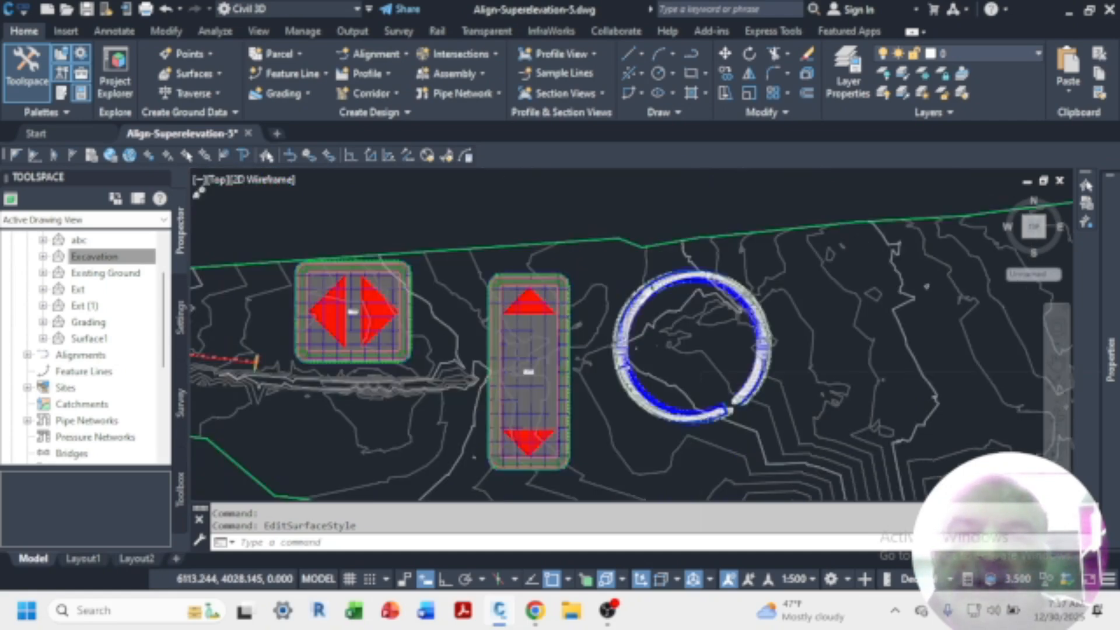
scroll(633, 363, down, 5)
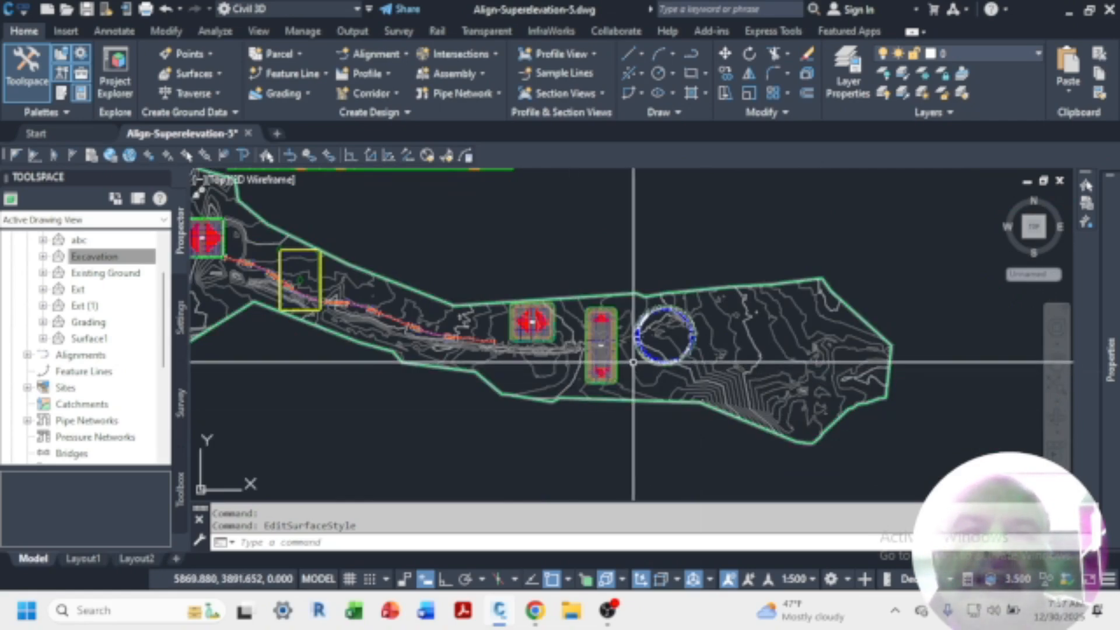
scroll(633, 363, up, 2)
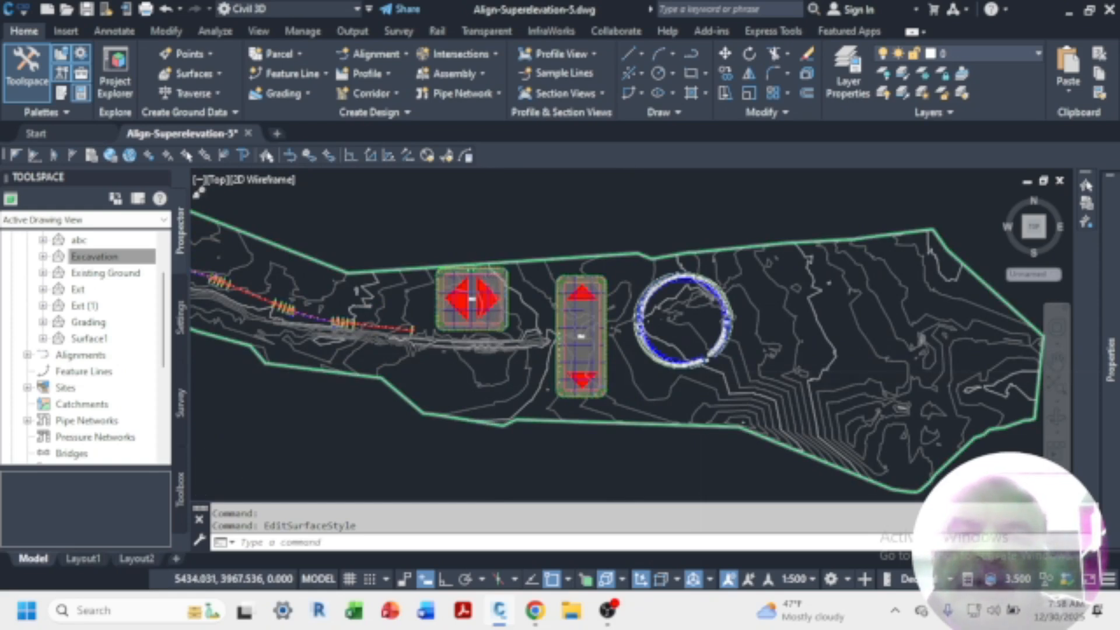
scroll(481, 336, up, 2)
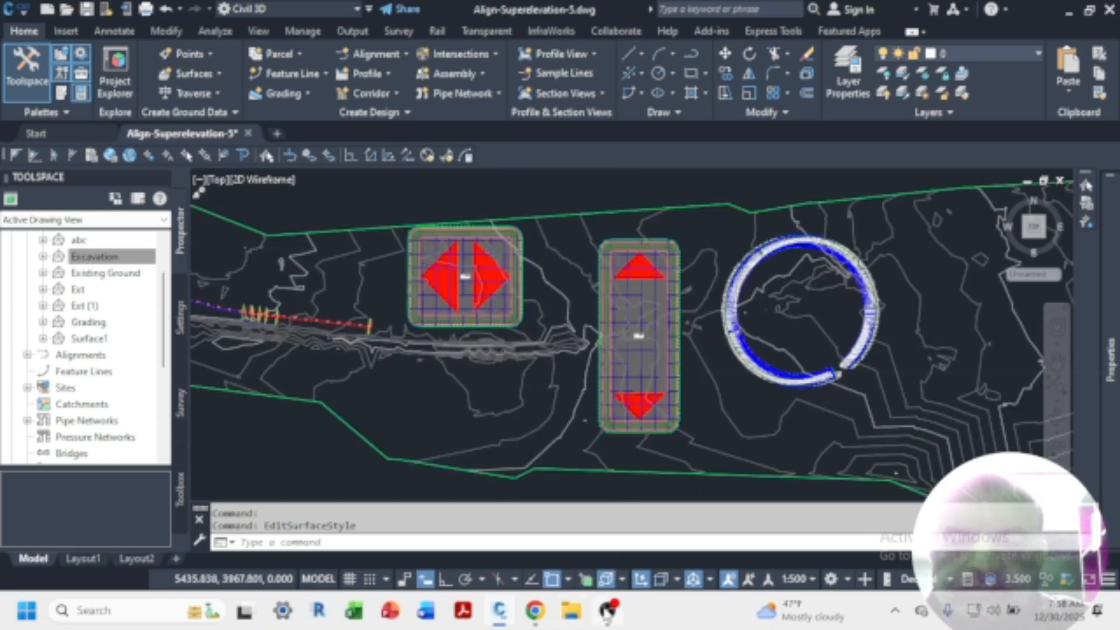
click(608, 612)
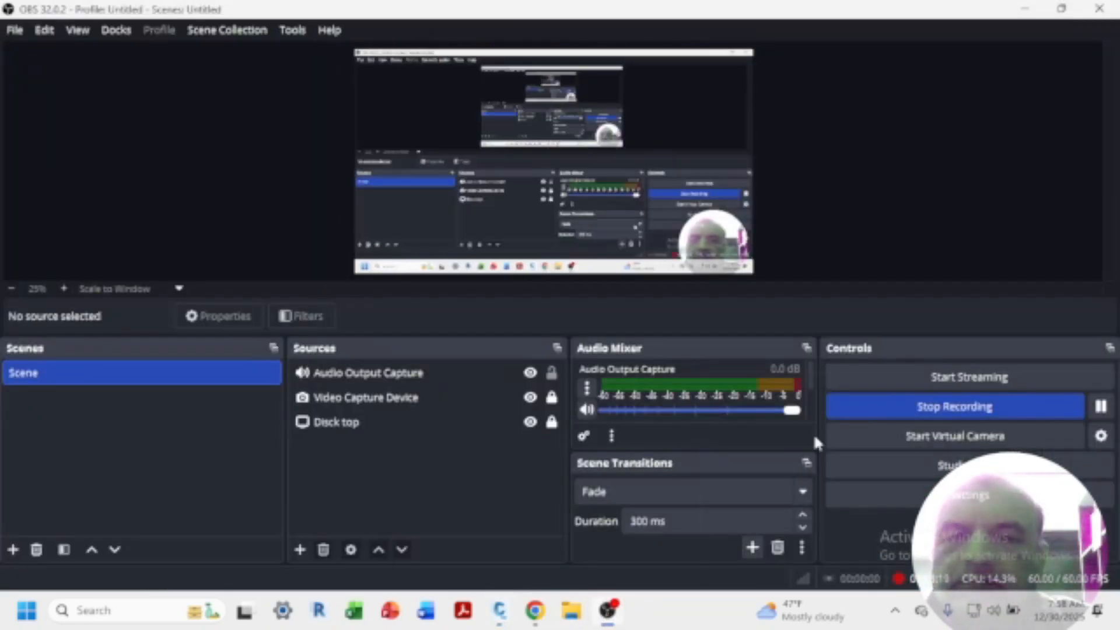